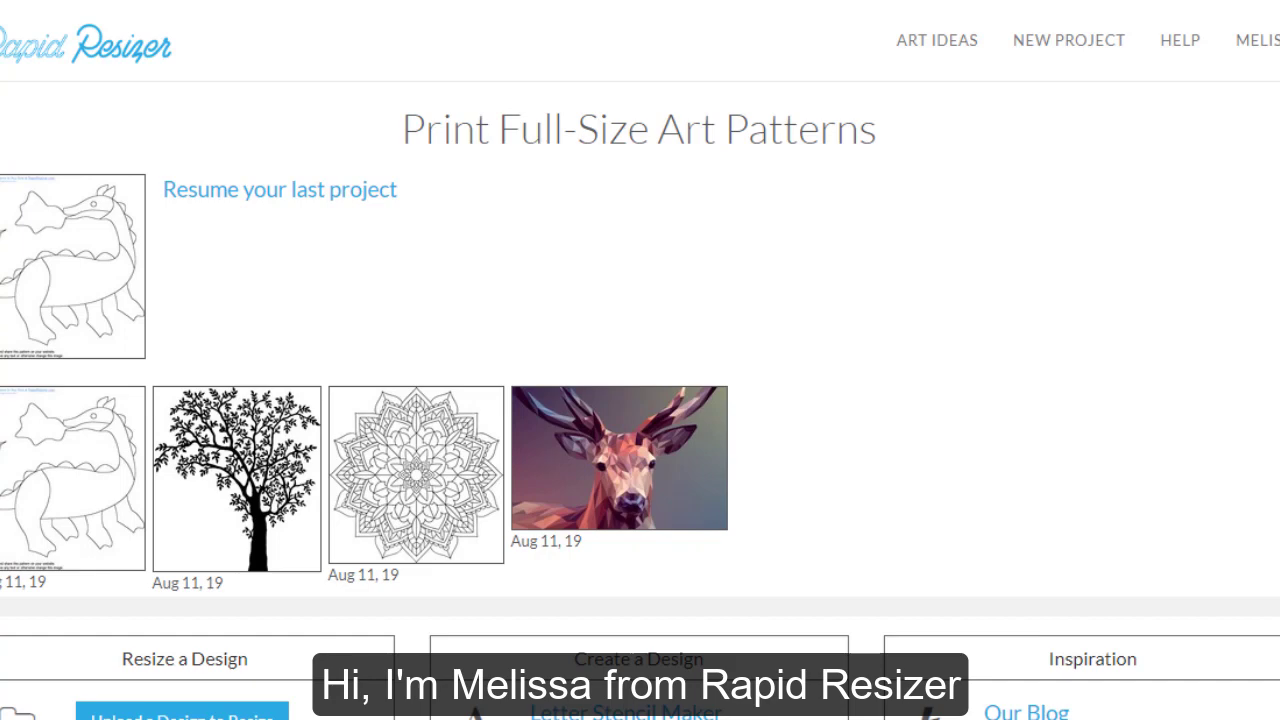
- Turn on Show Grid in Background Grid and raise the grid size from 20 to 56
scroll(640, 360, "down", 4)
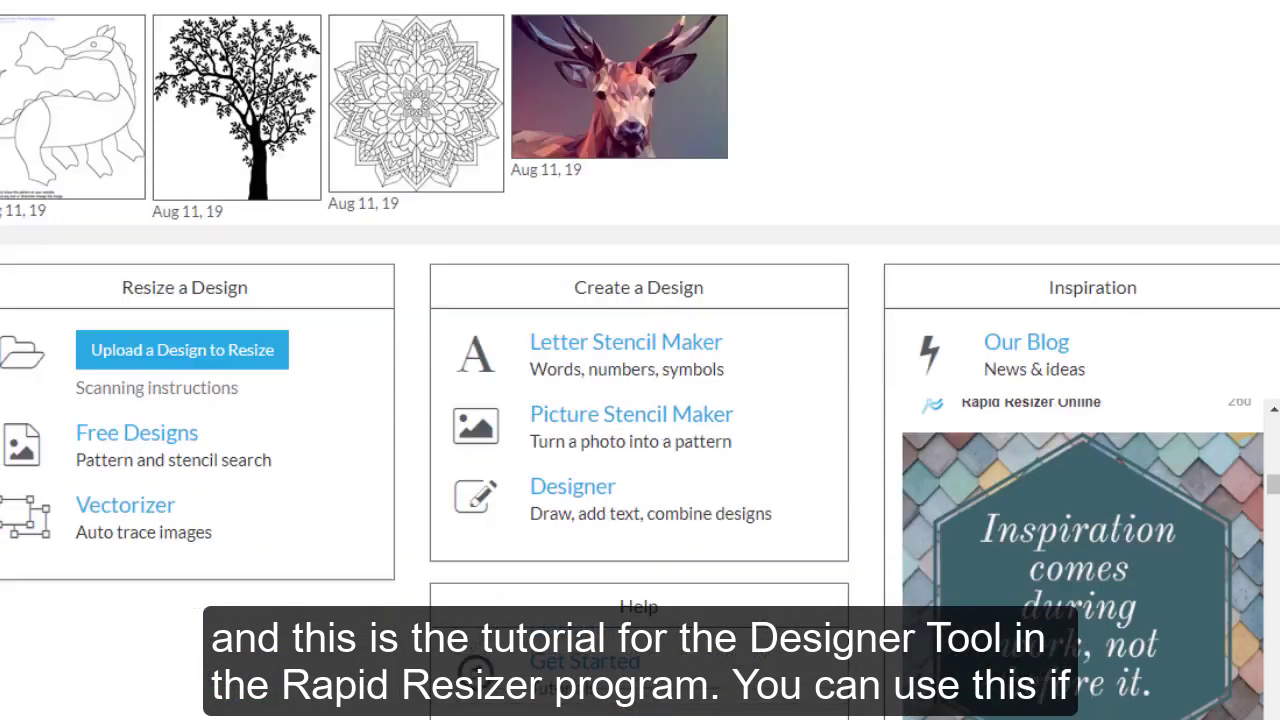
scroll(640, 360, "down", 2)
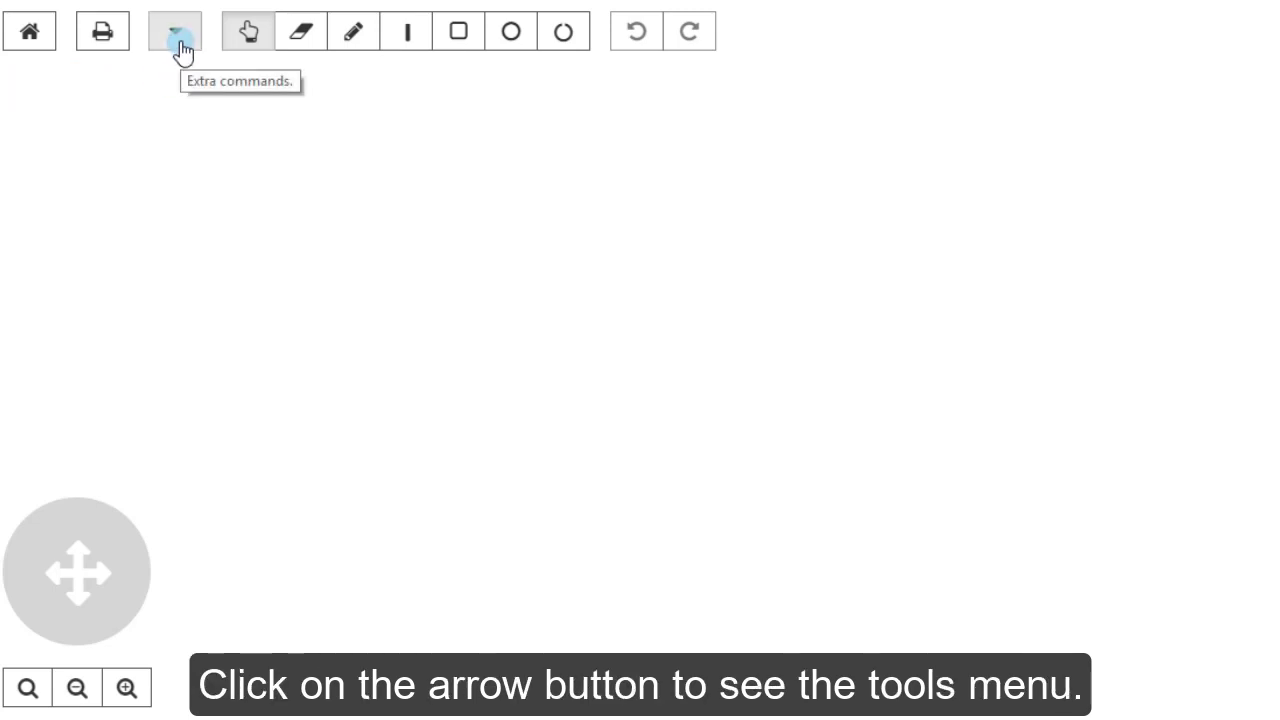
left_click(180, 45)
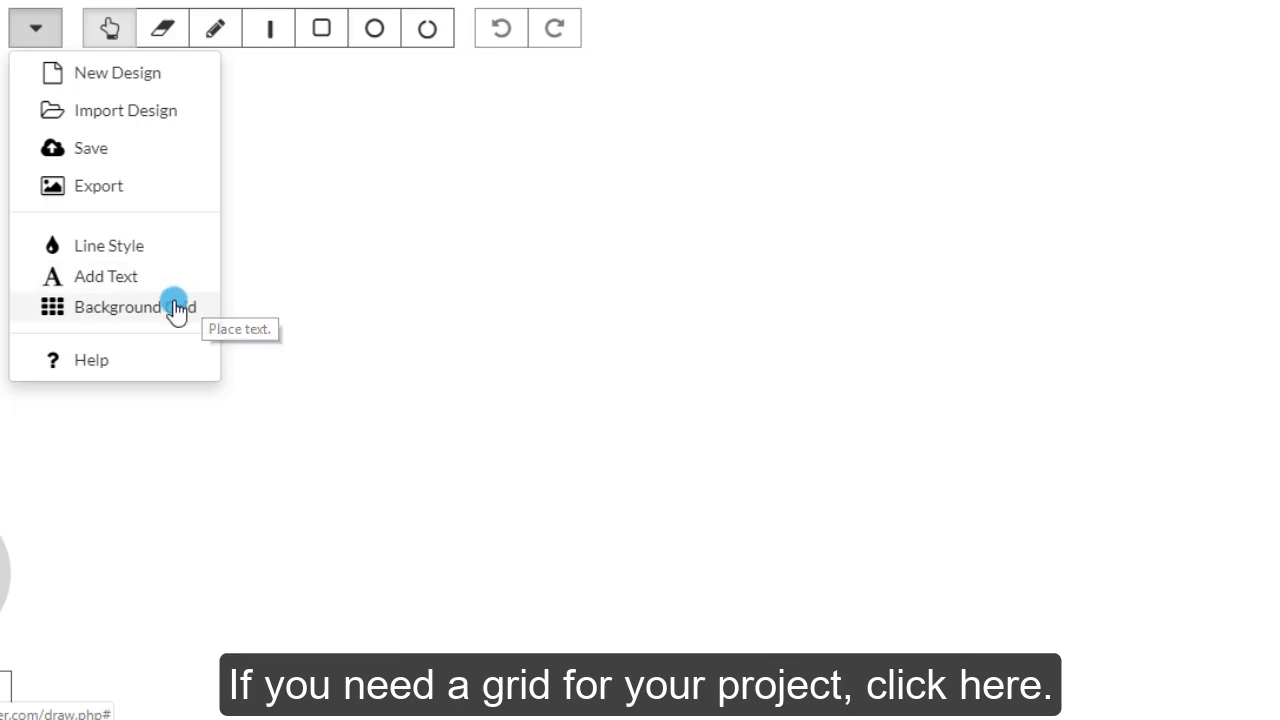
left_click(172, 307)
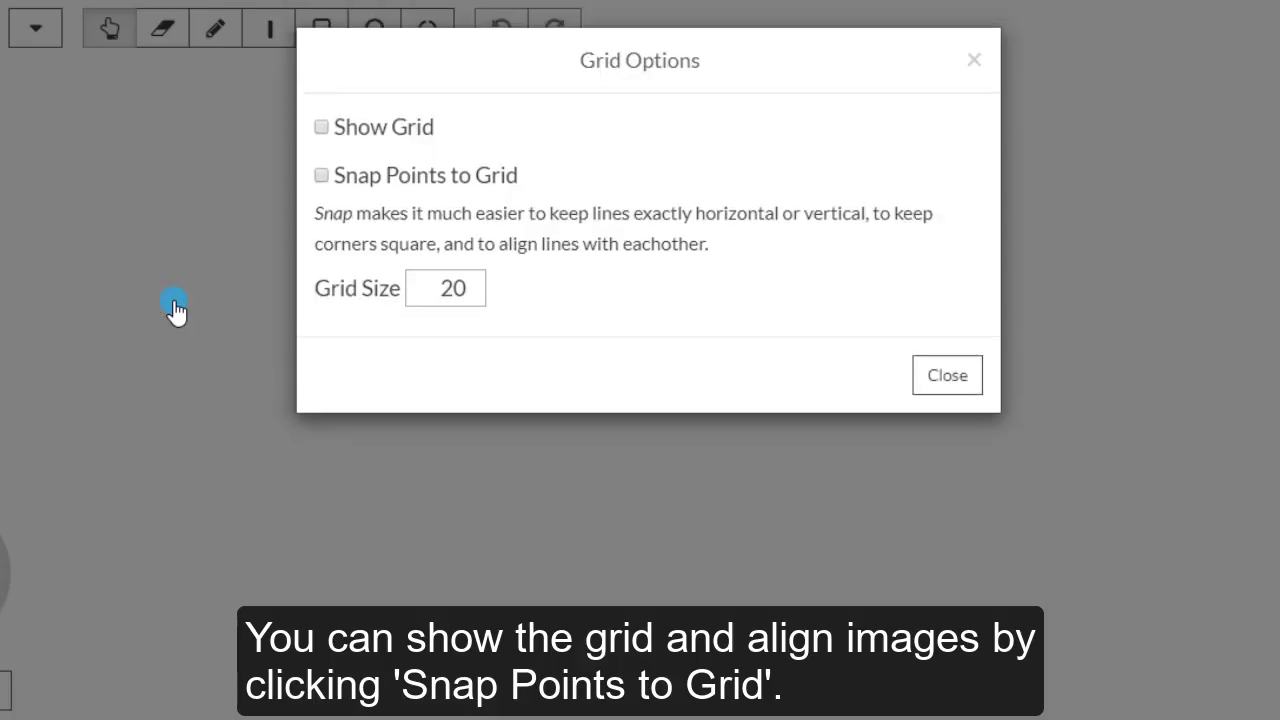
left_click(324, 127)
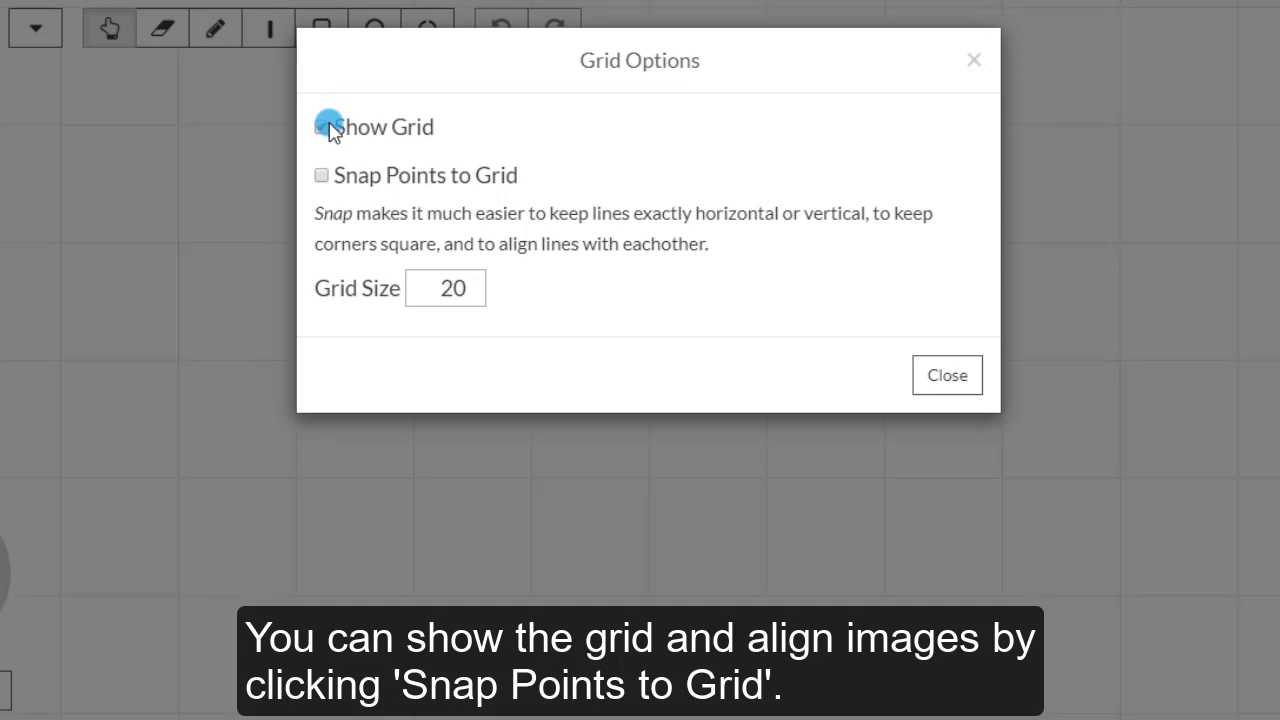
left_click(479, 284)
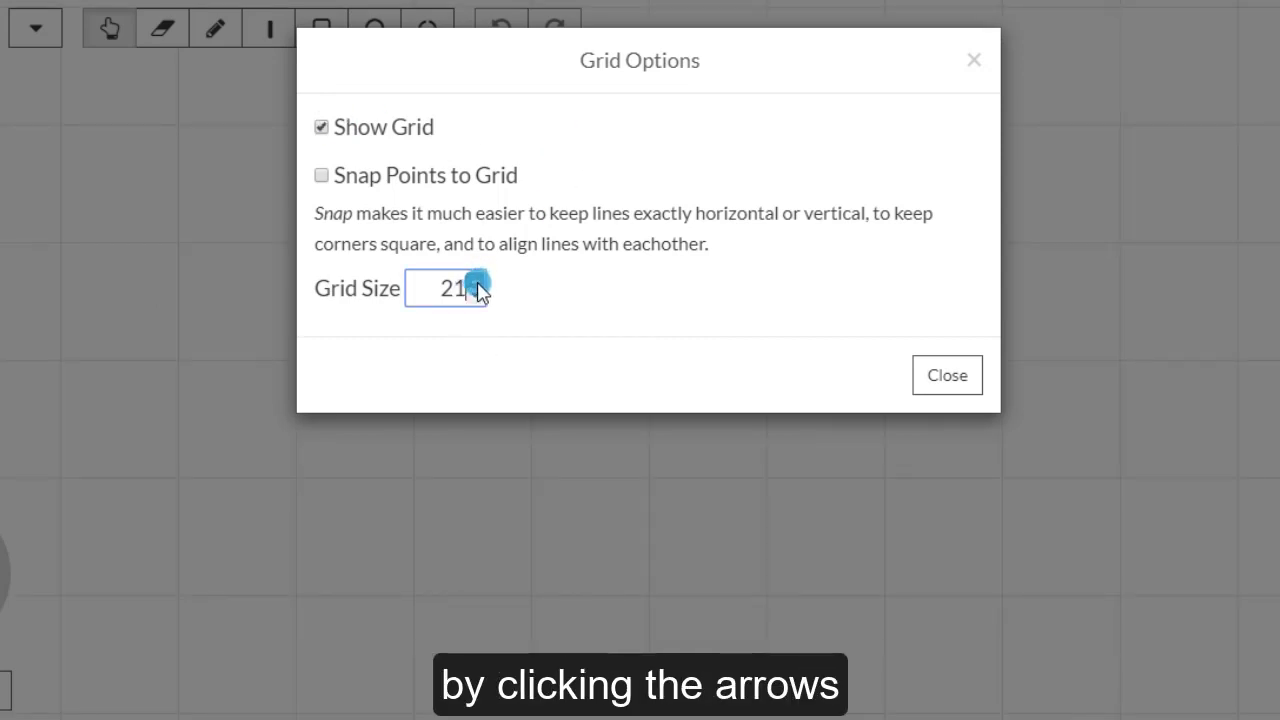
left_click(479, 284)
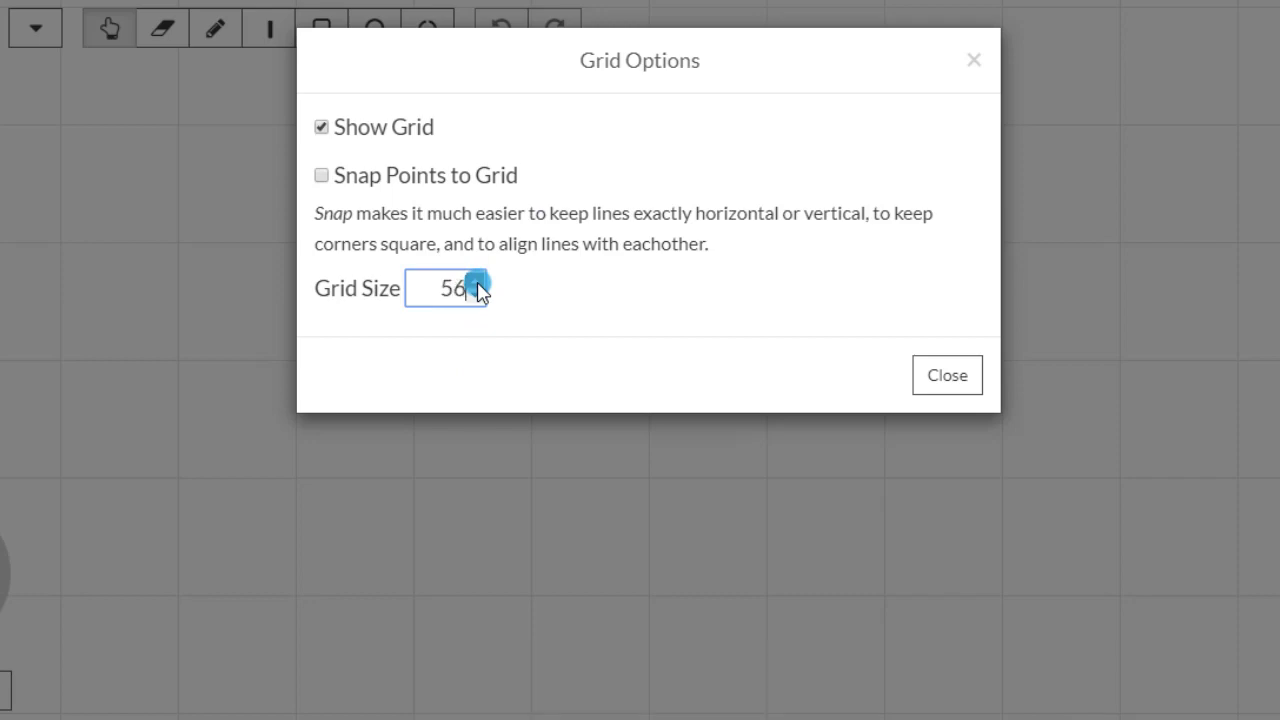
left_click(479, 288)
left_click(35, 28)
left_click(35, 28)
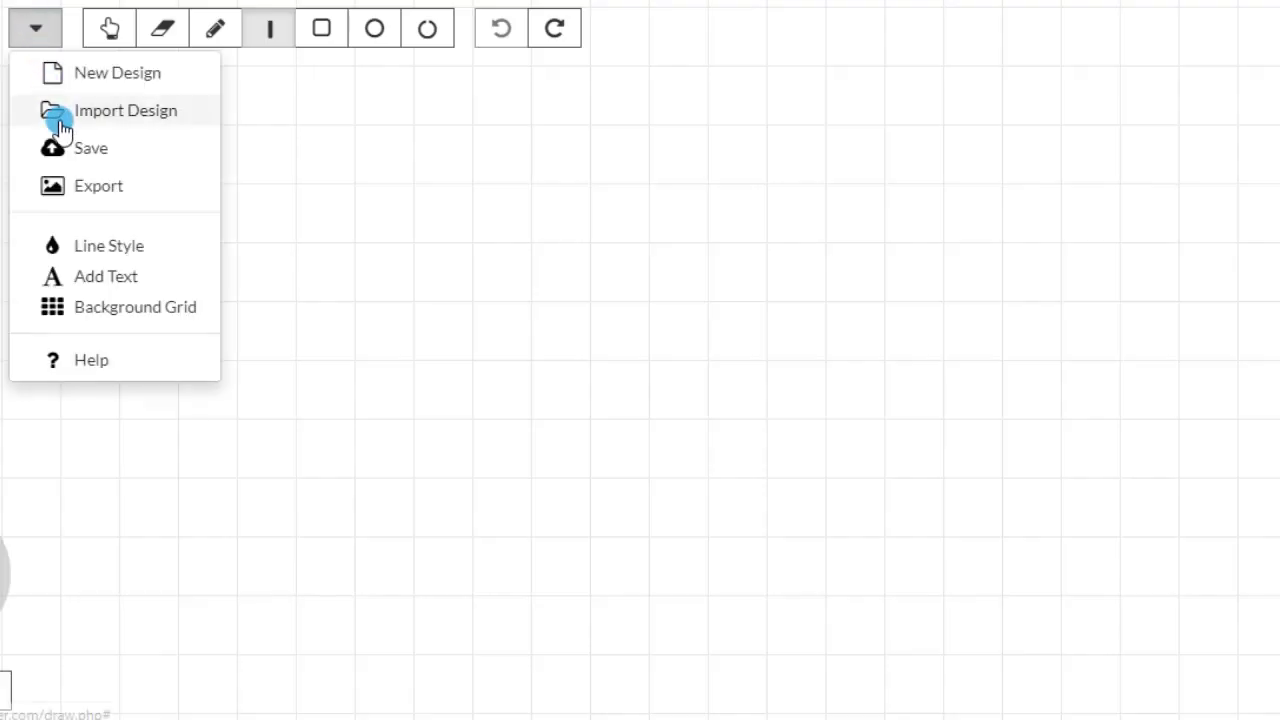
- Reduce the Line Style width by two steps, keeping lines solid
left_click(74, 247)
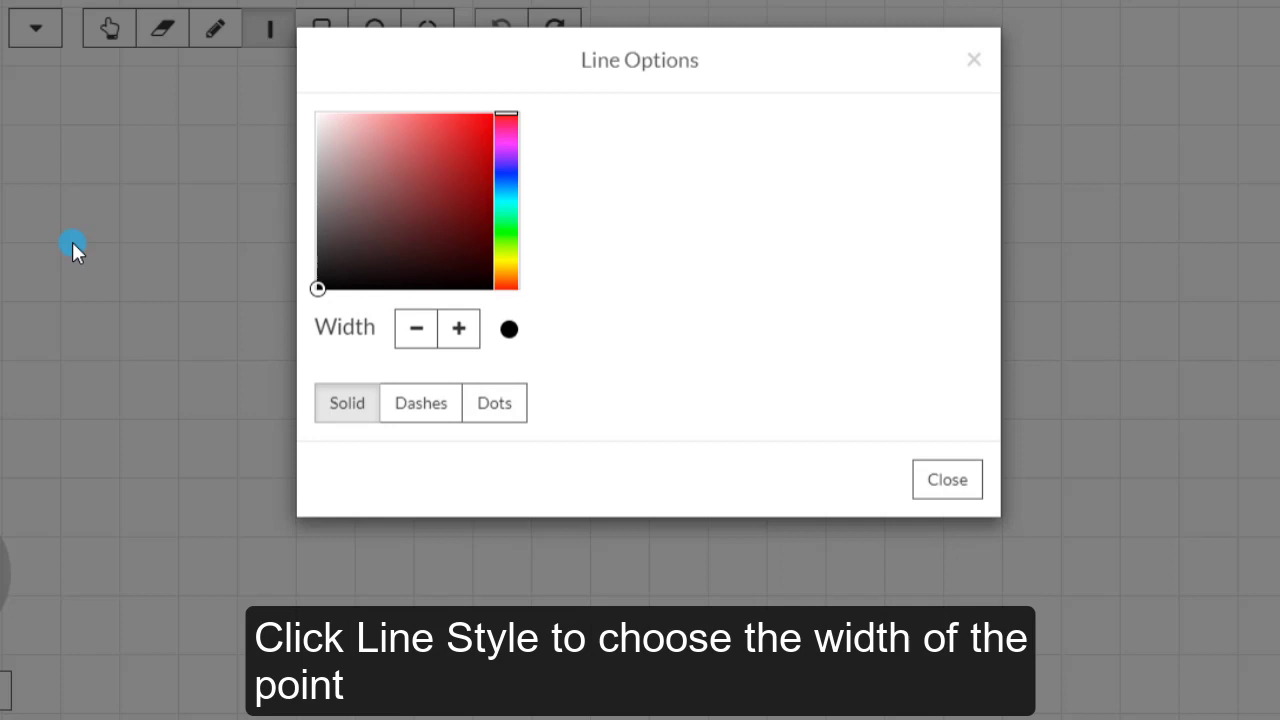
left_click(414, 329)
left_click(412, 330)
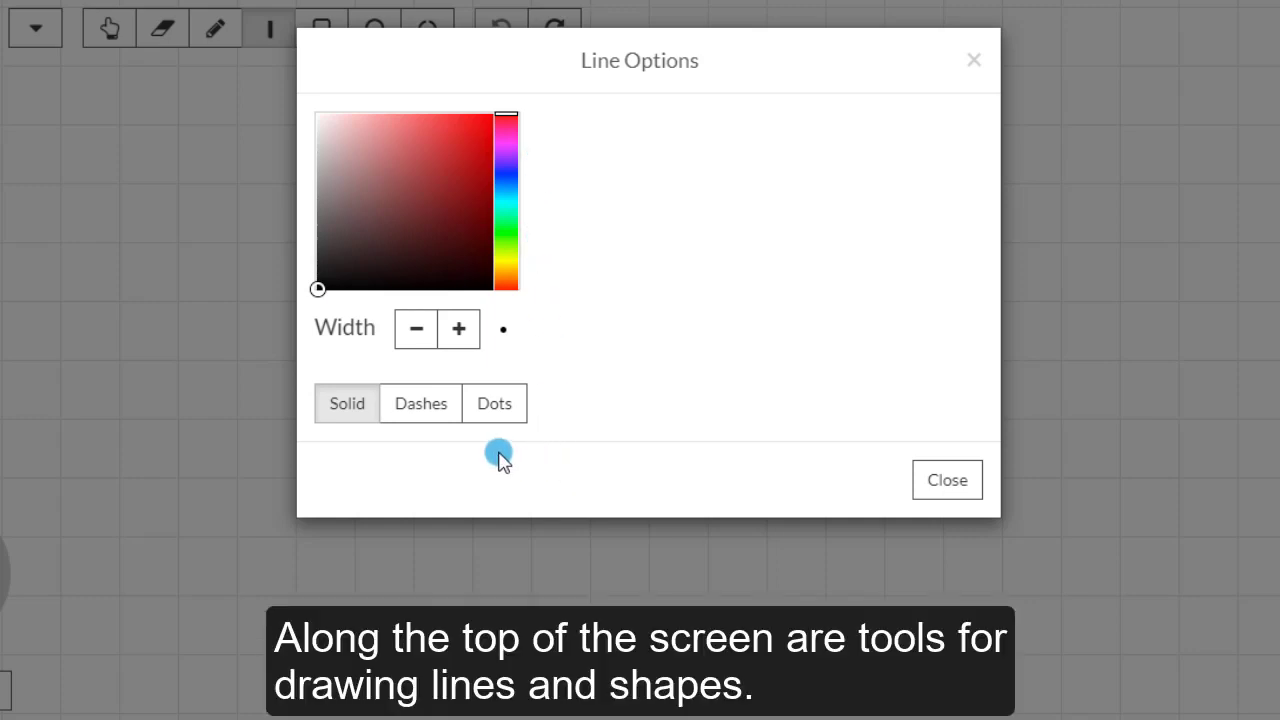
left_click(929, 487)
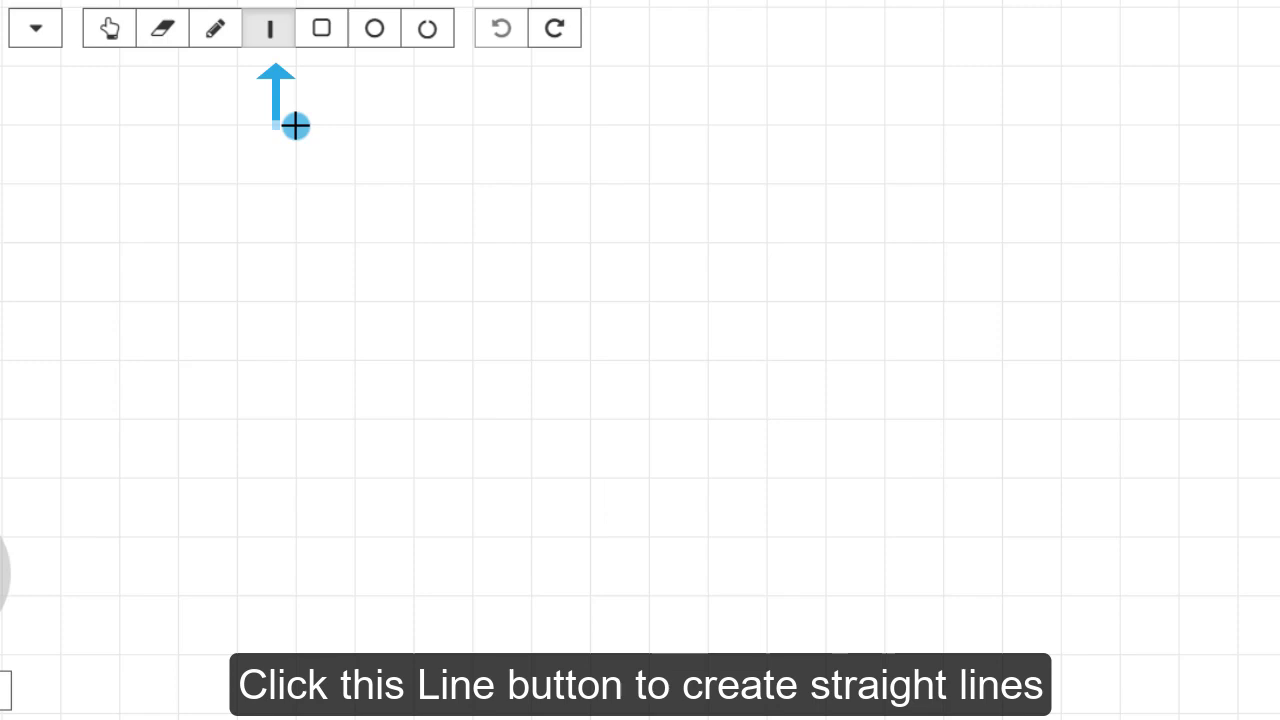
- Draw a vertical line, a rectangle, and a square at the upper right
mouse_move(296, 125)
left_mouse_down()
mouse_move(314, 291)
mouse_move(297, 420)
left_mouse_up()
key("r")
left_click_drag(537, 203, 684, 278)
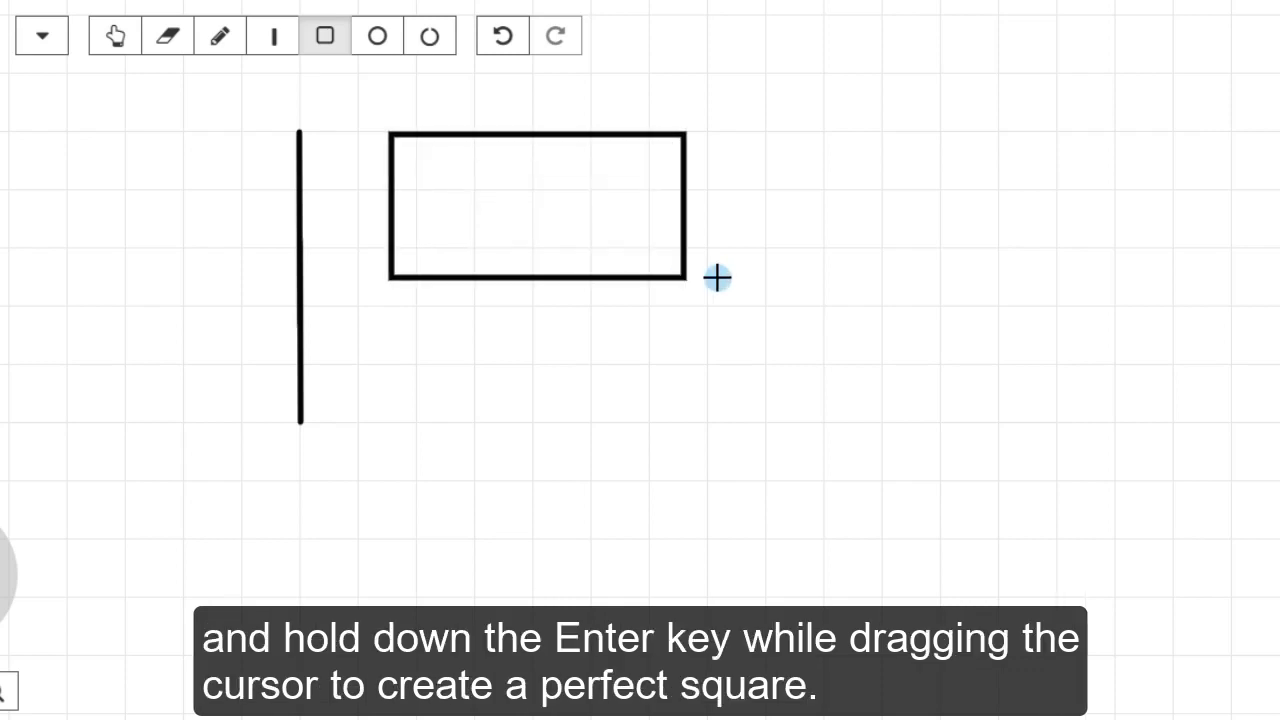
left_click_drag(912, 188, 988, 271)
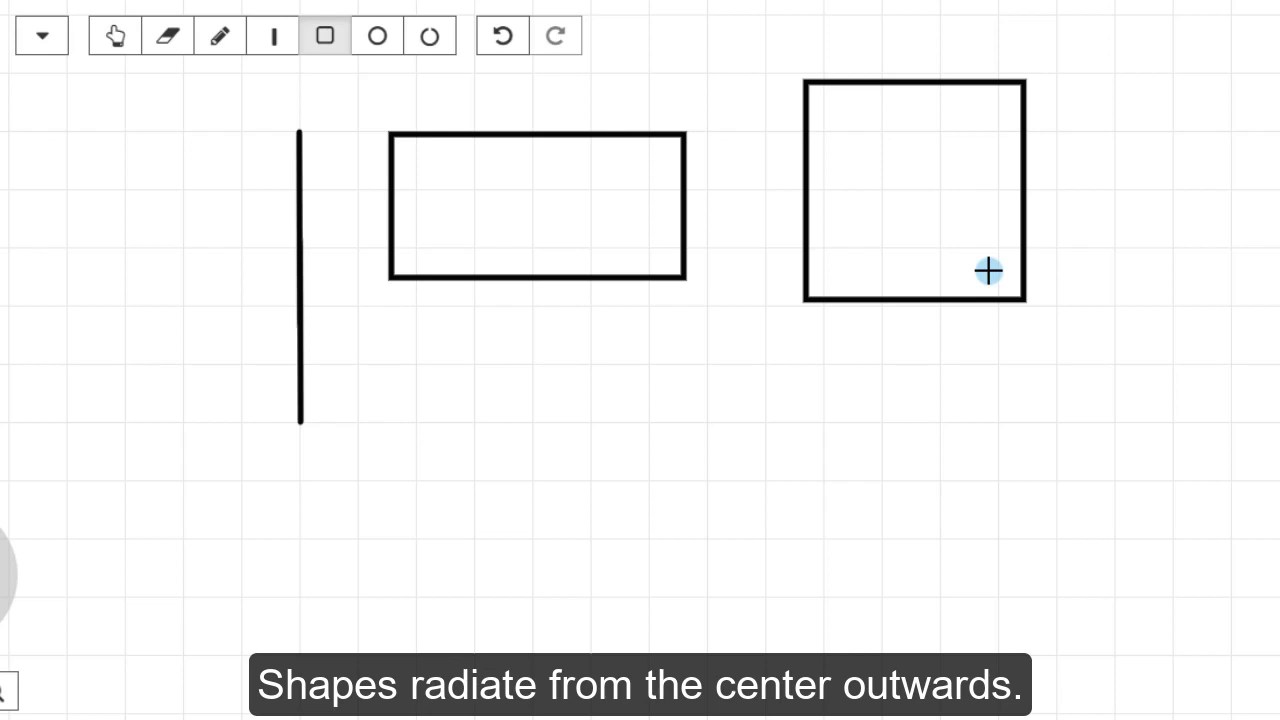
- Draw an oval, a circle below the square, and a semicircle arc near the left edge
left_click(379, 46)
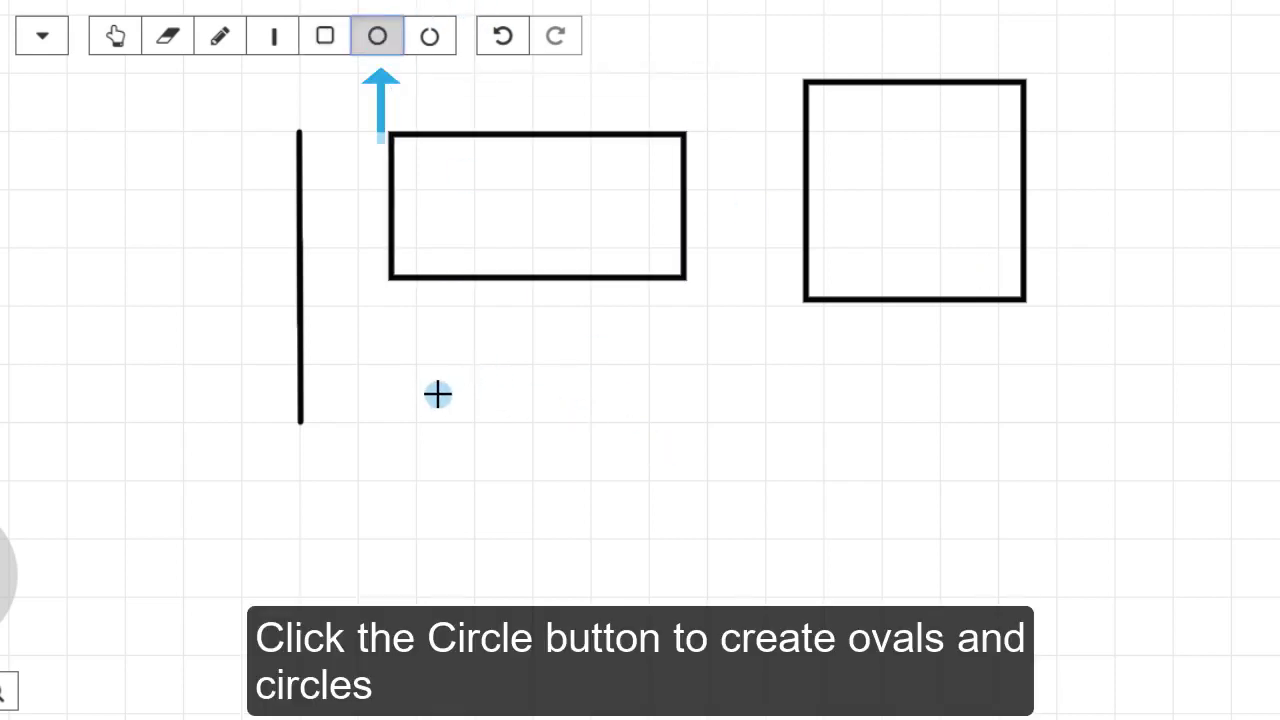
left_click_drag(430, 387, 533, 413)
left_click_drag(778, 402, 812, 493)
left_click(440, 40)
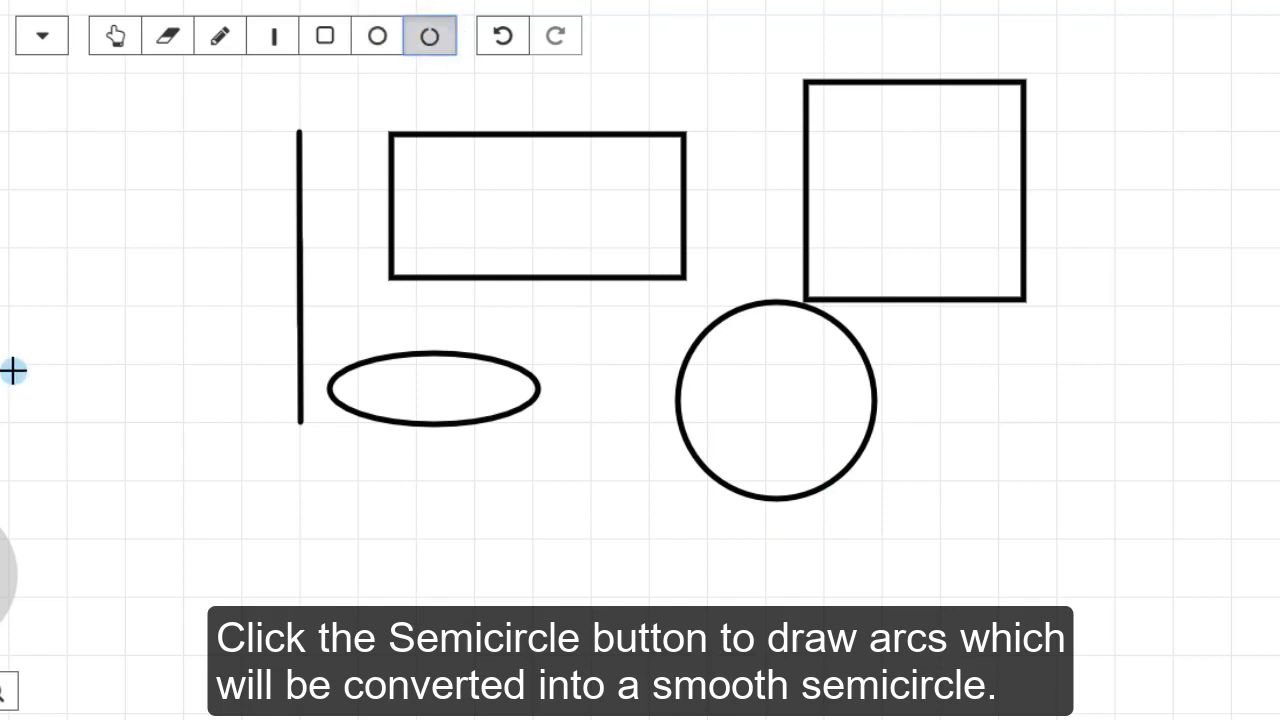
mouse_move(17, 256)
left_mouse_down()
mouse_move(46, 309)
mouse_move(107, 322)
mouse_move(134, 282)
left_mouse_up()
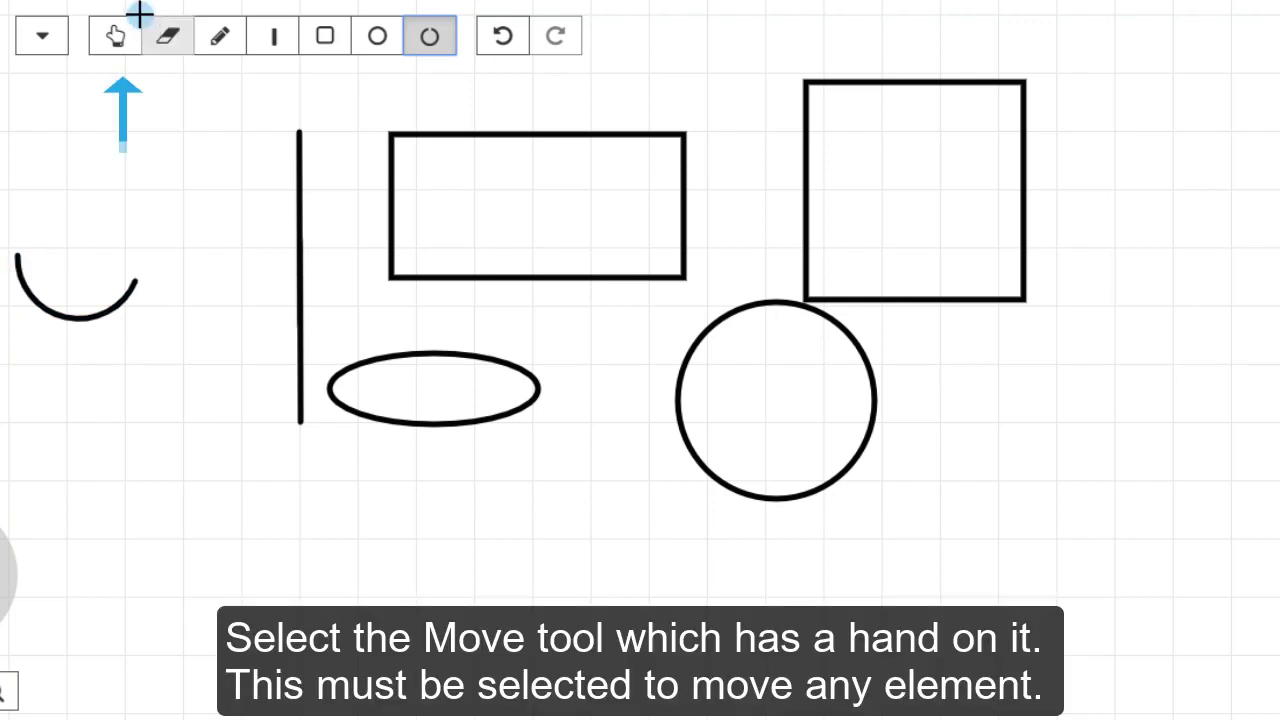
- Drag points to turn the oval into a teardrop and the rectangle into a trapezoid
left_click(118, 40)
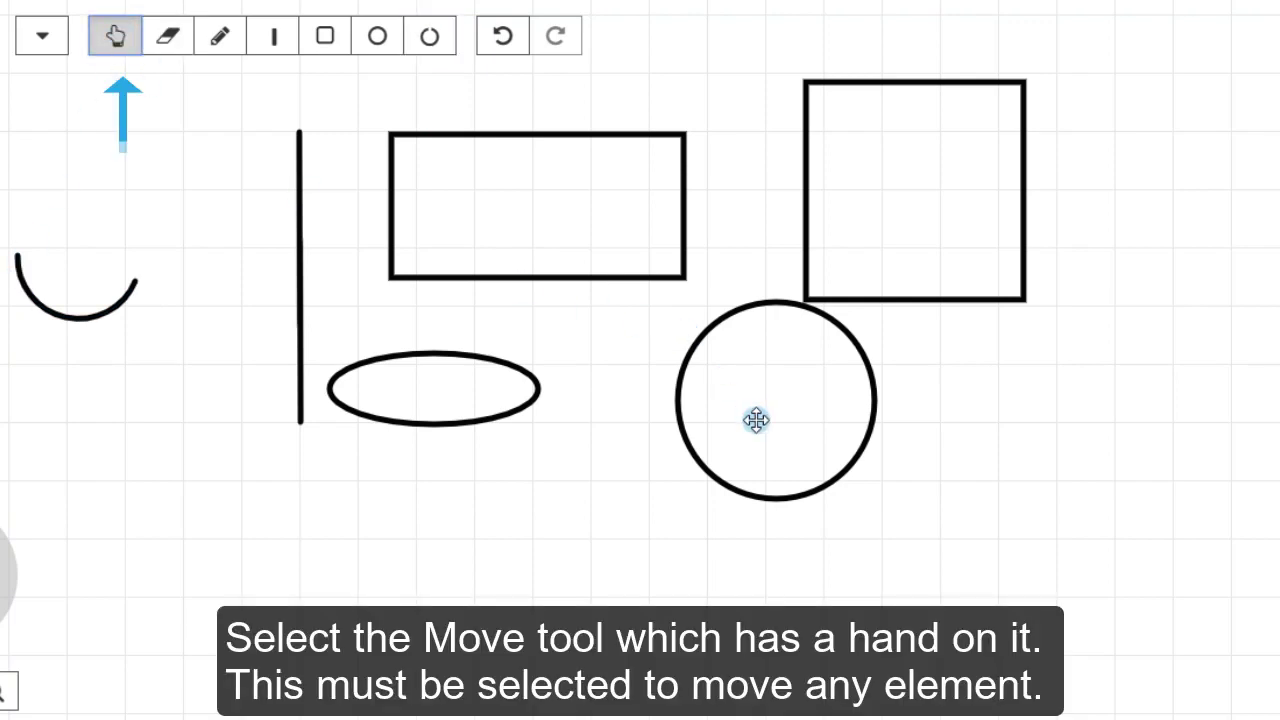
mouse_move(731, 483)
left_mouse_down()
mouse_move(698, 588)
mouse_move(818, 415)
left_mouse_up()
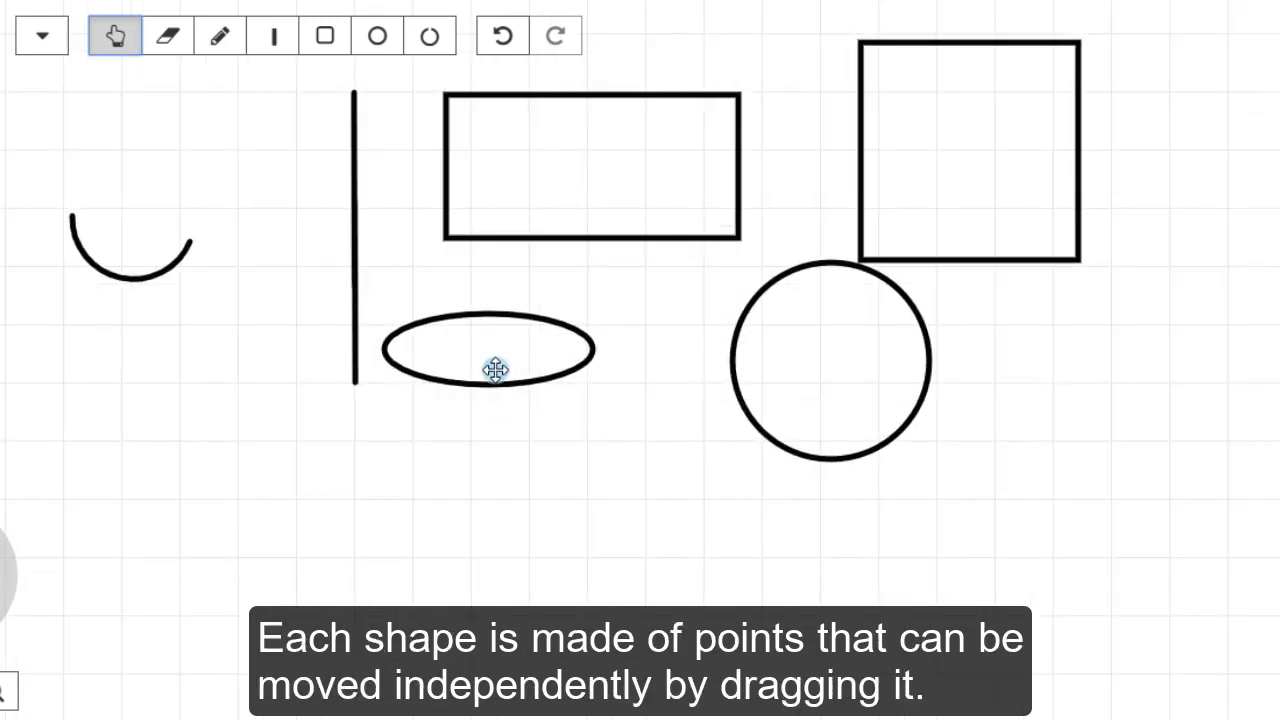
left_click_drag(489, 388, 509, 545)
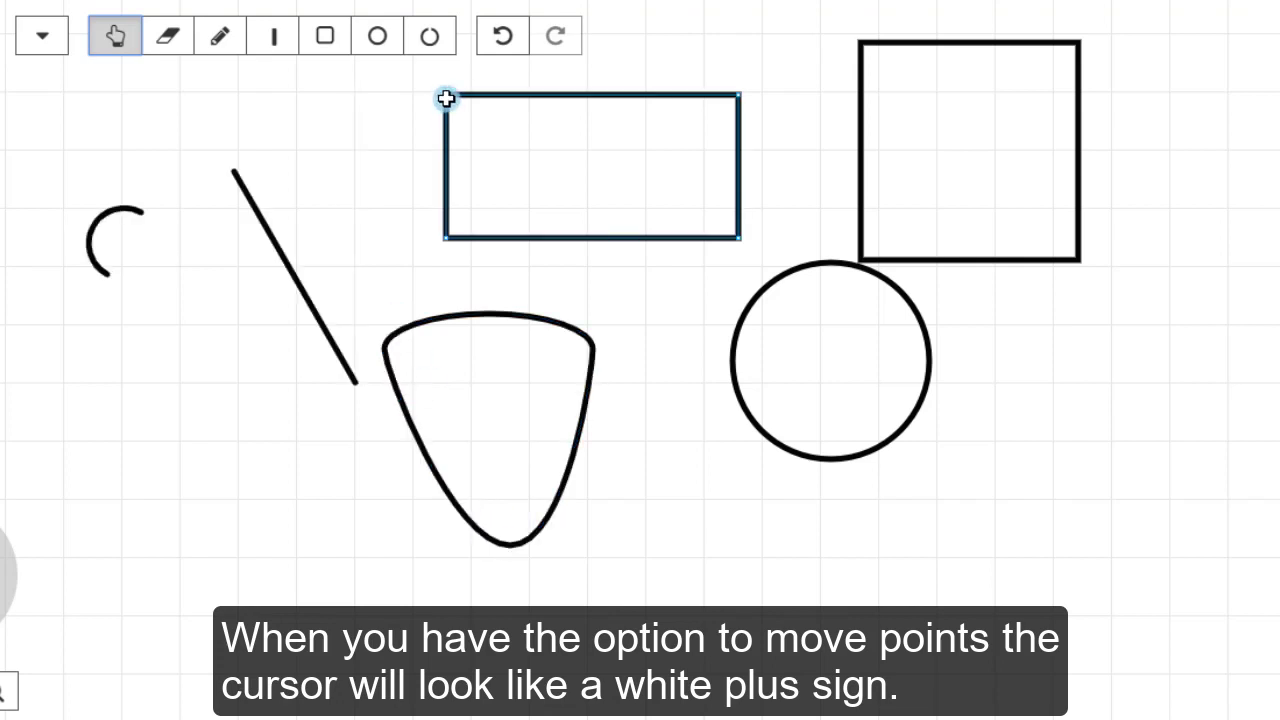
left_click_drag(447, 98, 514, 143)
left_click_drag(735, 95, 666, 137)
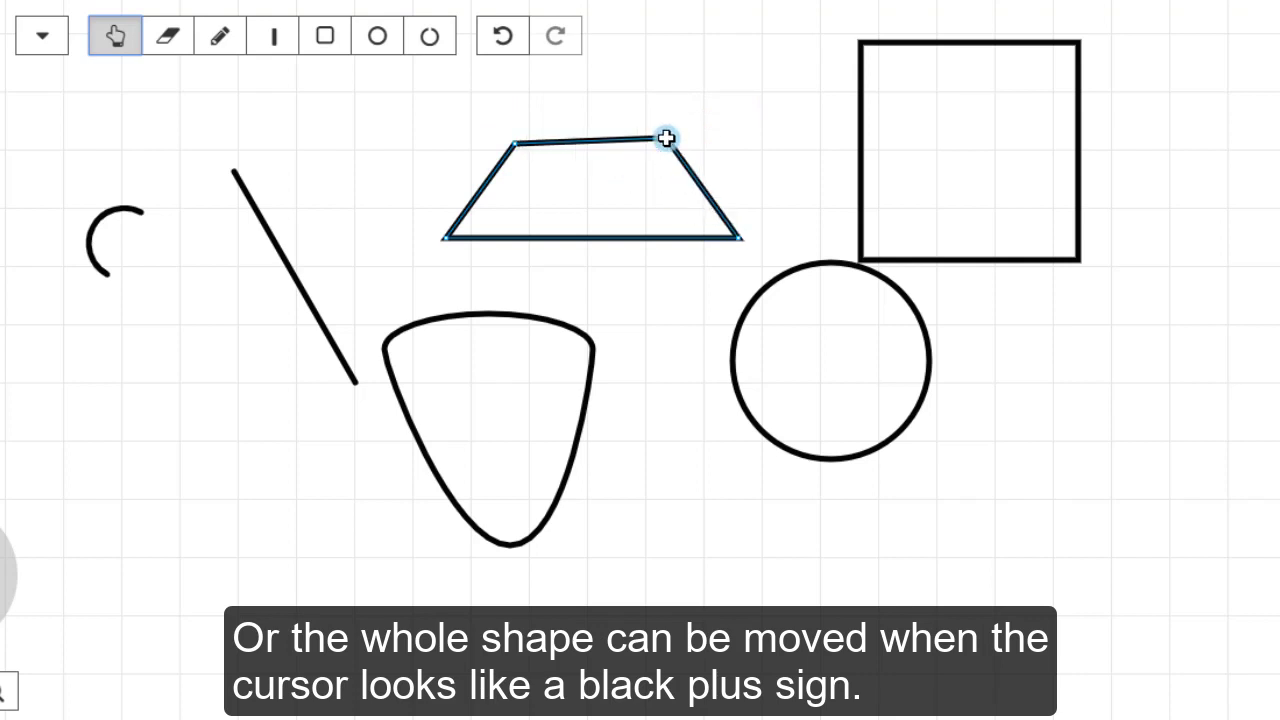
left_click_drag(589, 242, 589, 217)
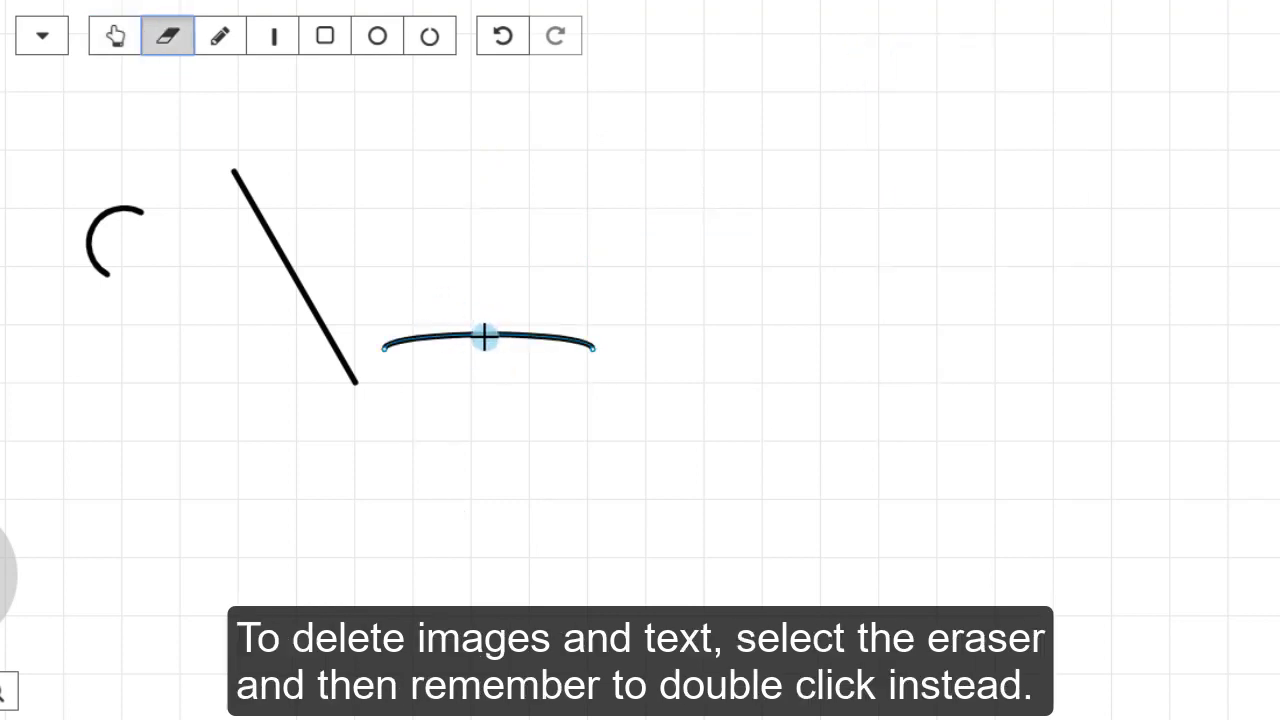
- Erase the remaining curve, diagonal line and arc, then turn on Snap Points to Grid
left_click(484, 338)
left_click(291, 278)
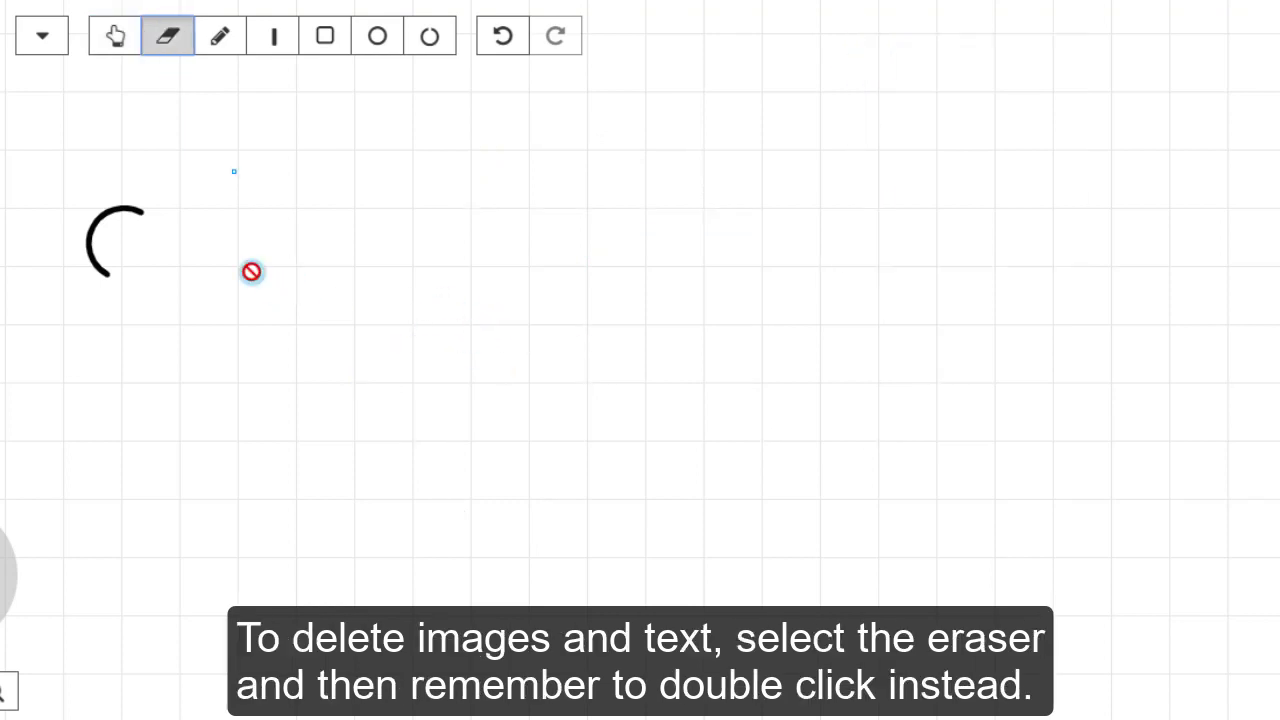
left_click(94, 223)
left_click(42, 36)
left_click(84, 319)
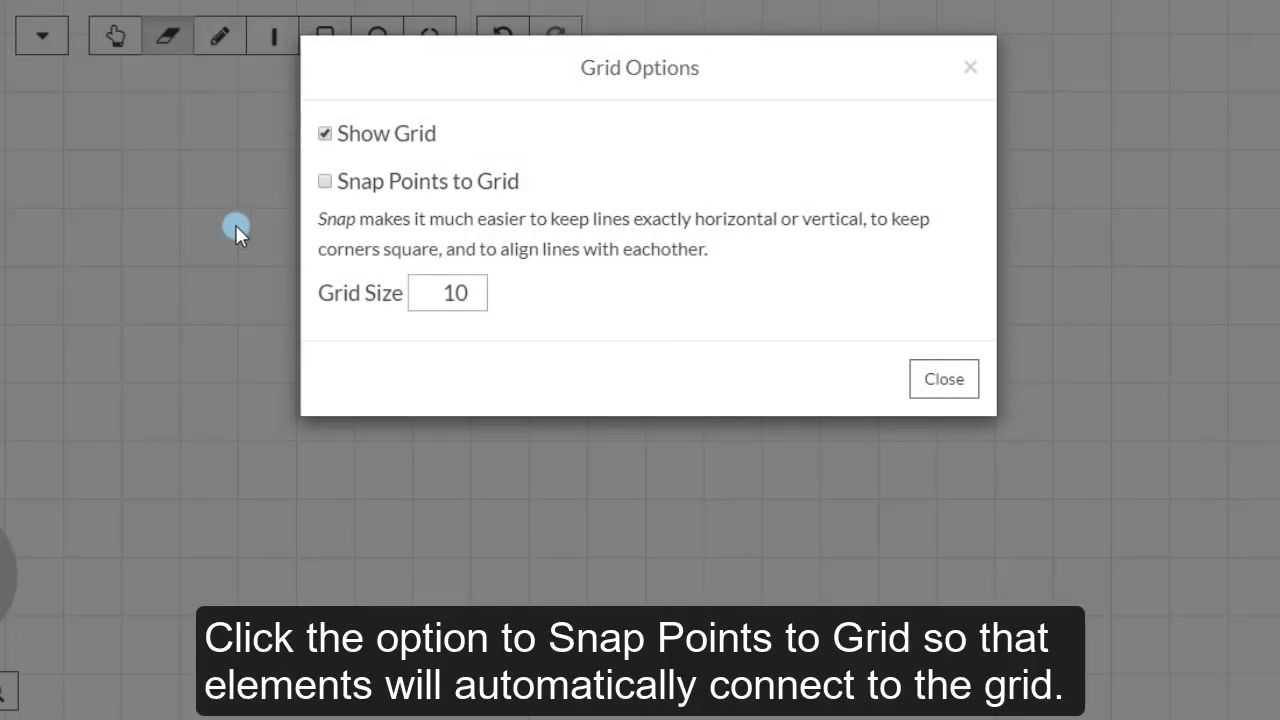
left_click(326, 182)
left_click(945, 385)
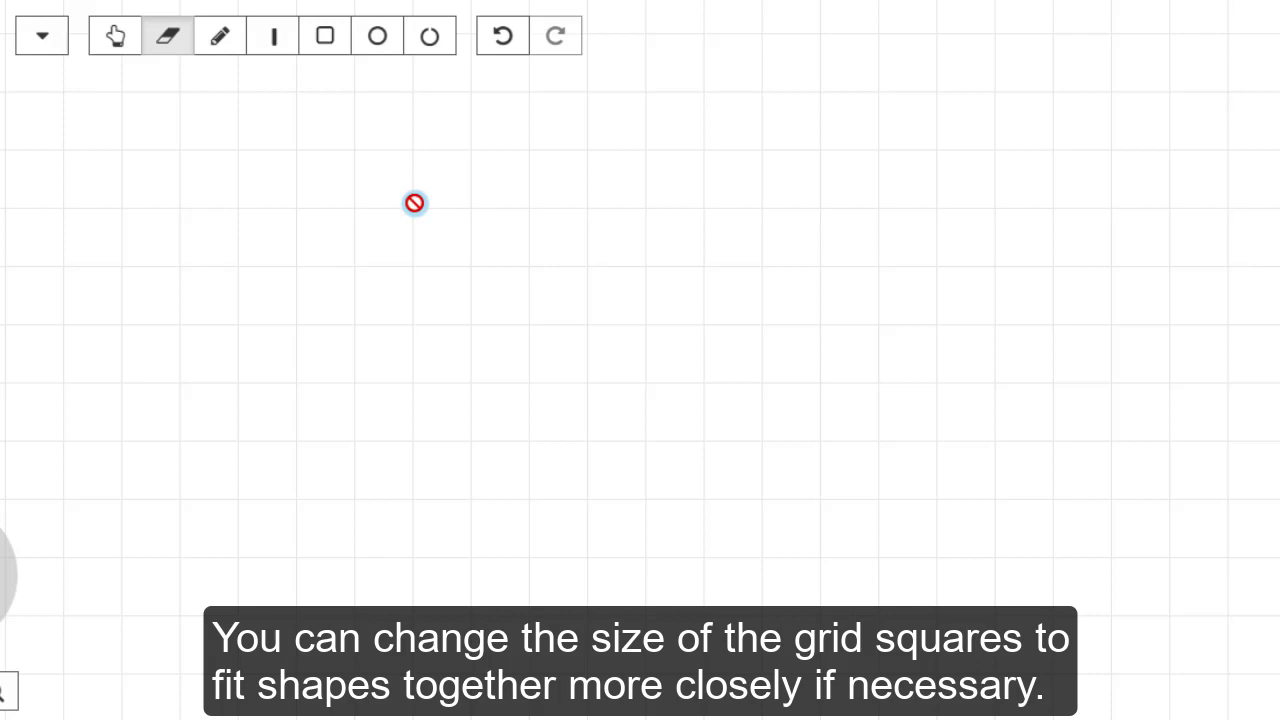
- Draw a grid-snapped square near the top centre, then undo the extra lines
left_click(379, 40)
left_click(329, 40)
left_click_drag(417, 96, 619, 337)
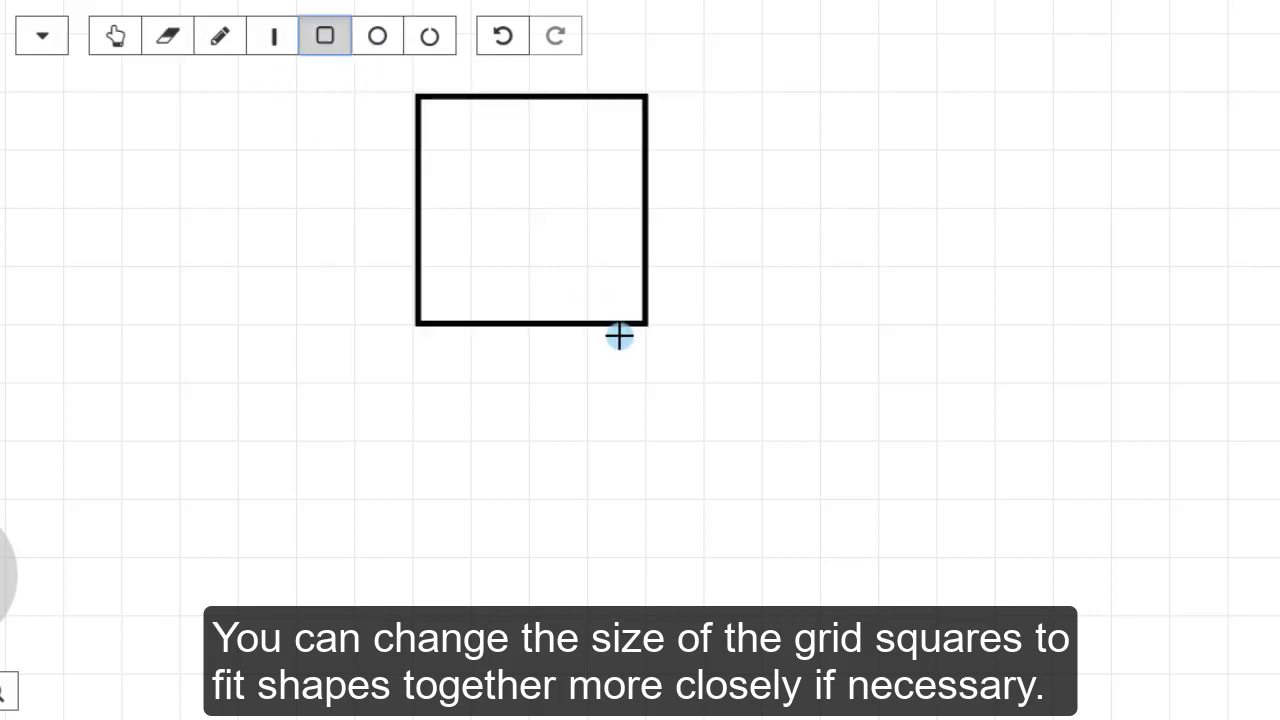
left_click(276, 38)
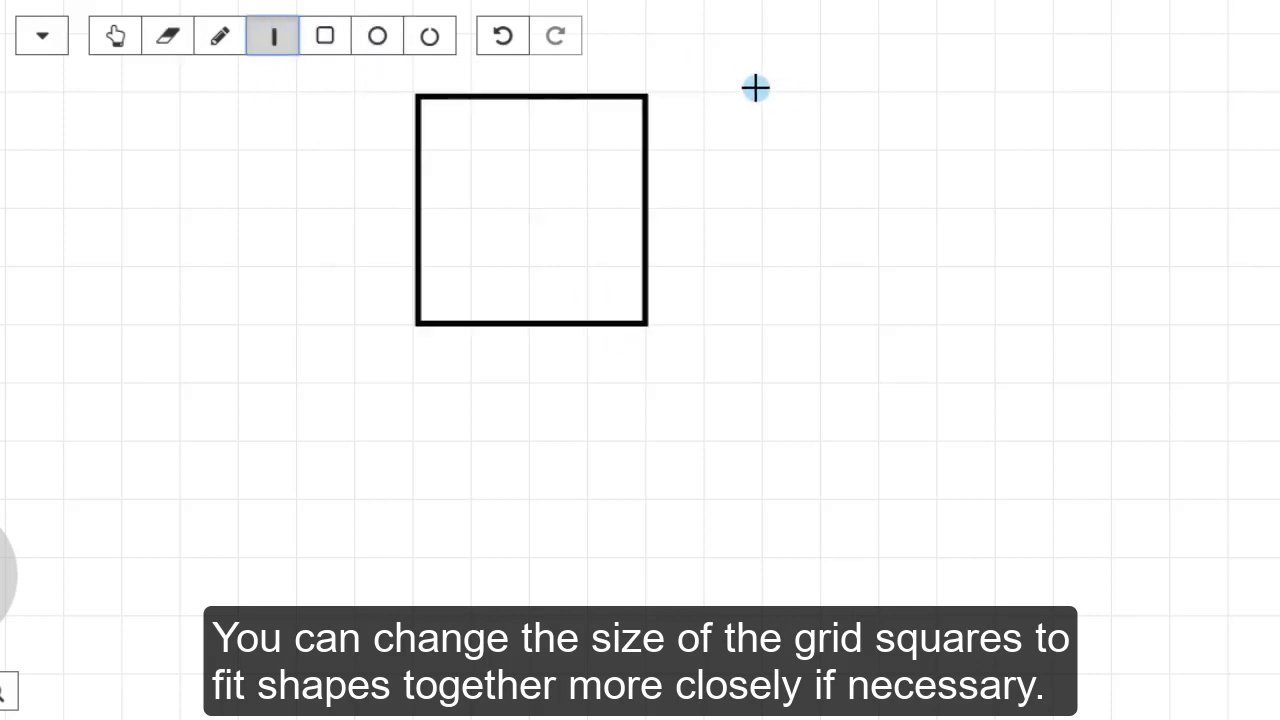
left_click_drag(762, 91, 740, 265)
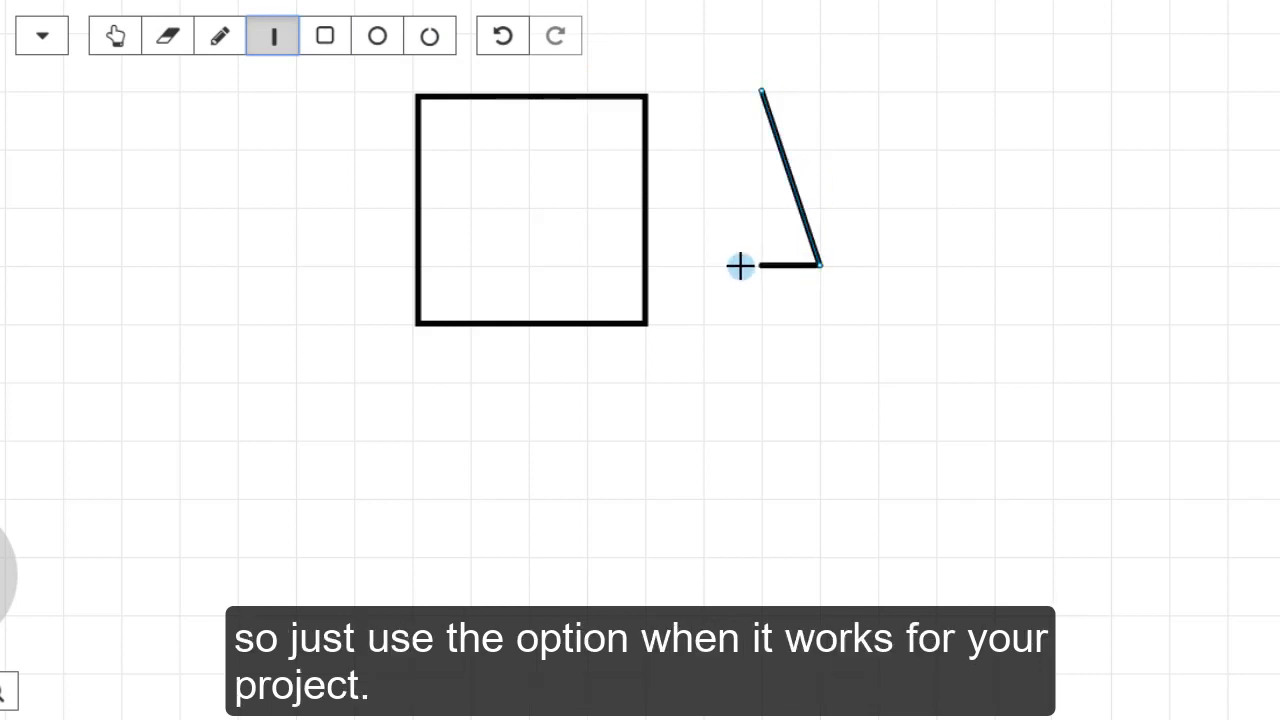
left_click(503, 36)
left_click(503, 36)
left_click(429, 36)
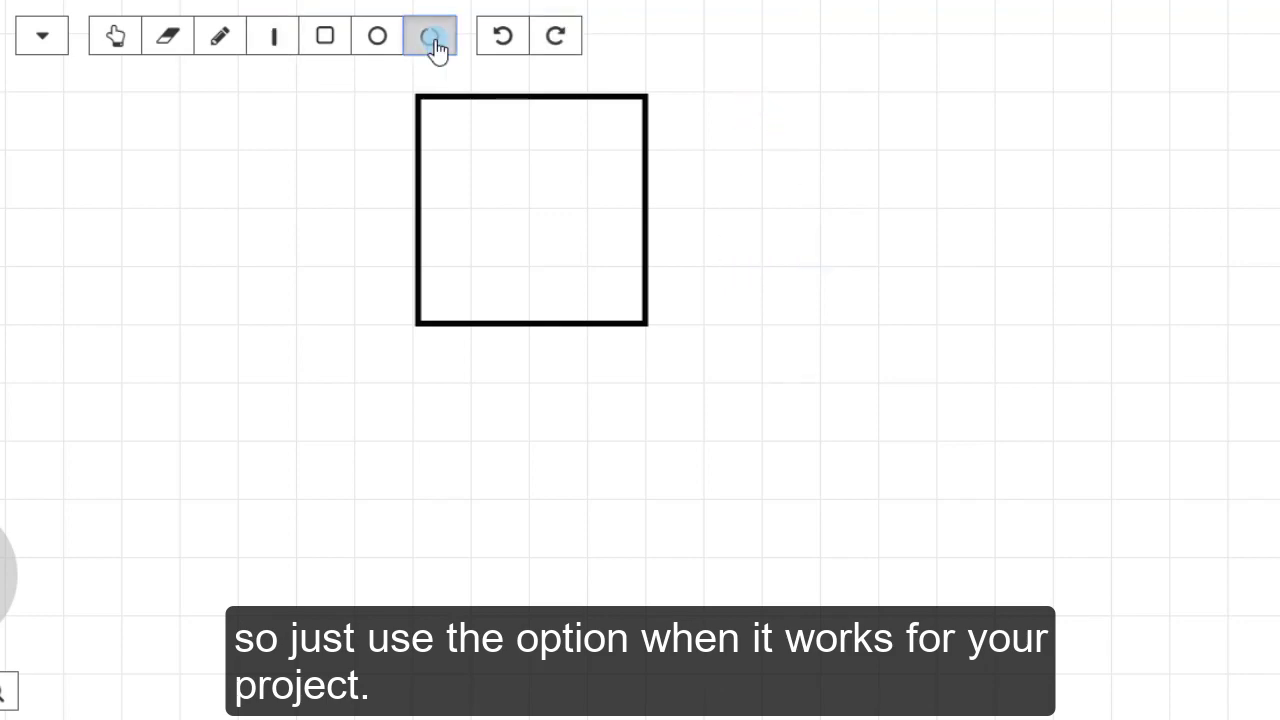
- Hide the background grid and turn off snapping to the grid
left_click(42, 36)
left_click(90, 313)
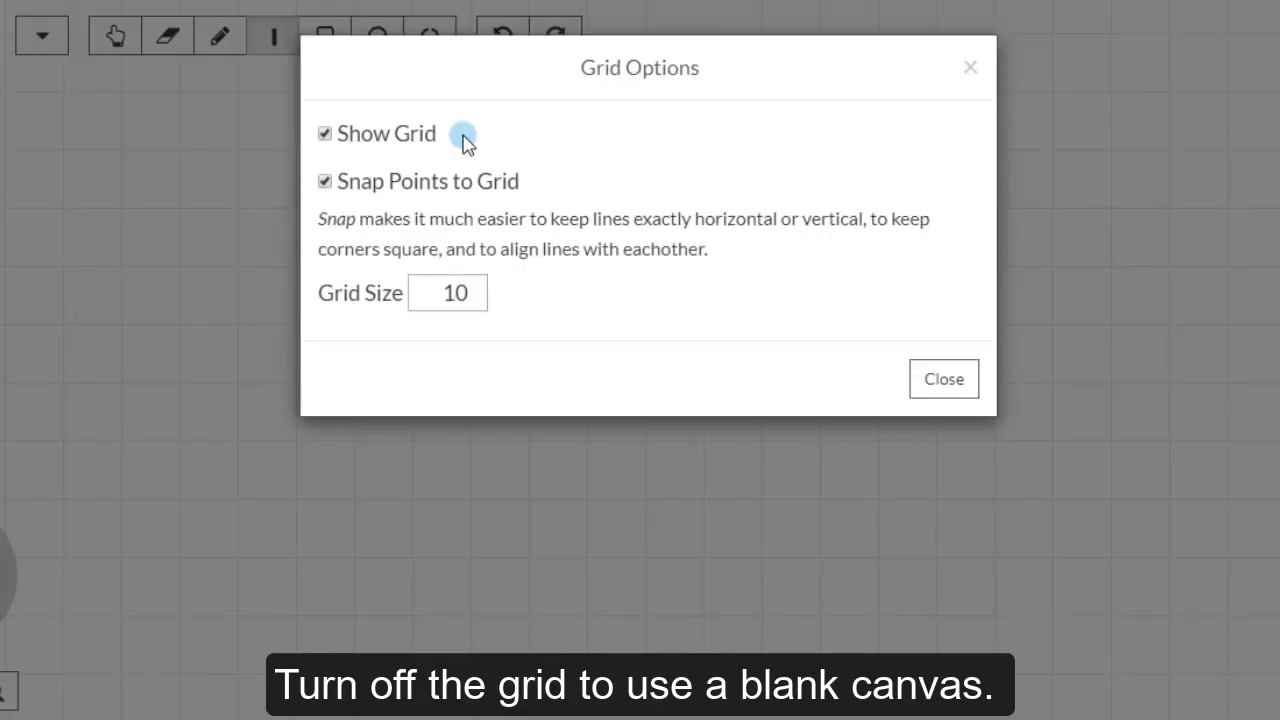
left_click(326, 133)
left_click(325, 169)
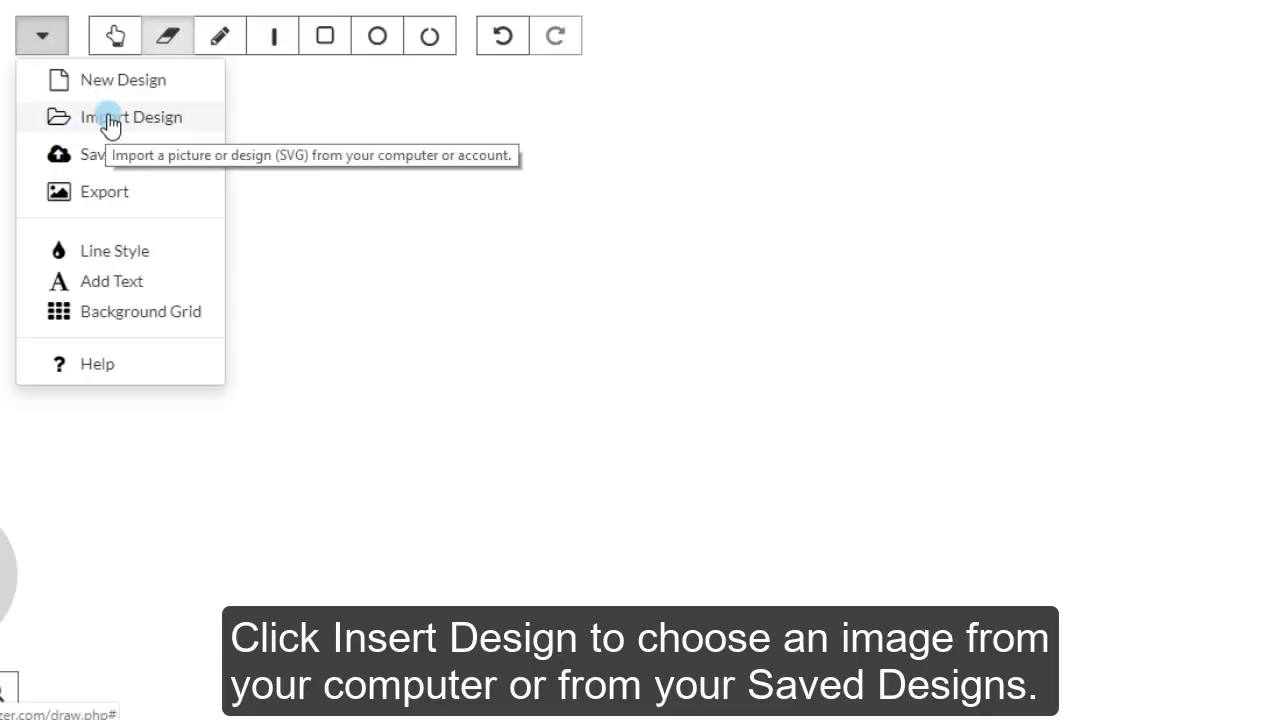
- Insert the saved dragon pattern, enlarge it, move it left, and tilt it slightly clockwise
left_click(110, 120)
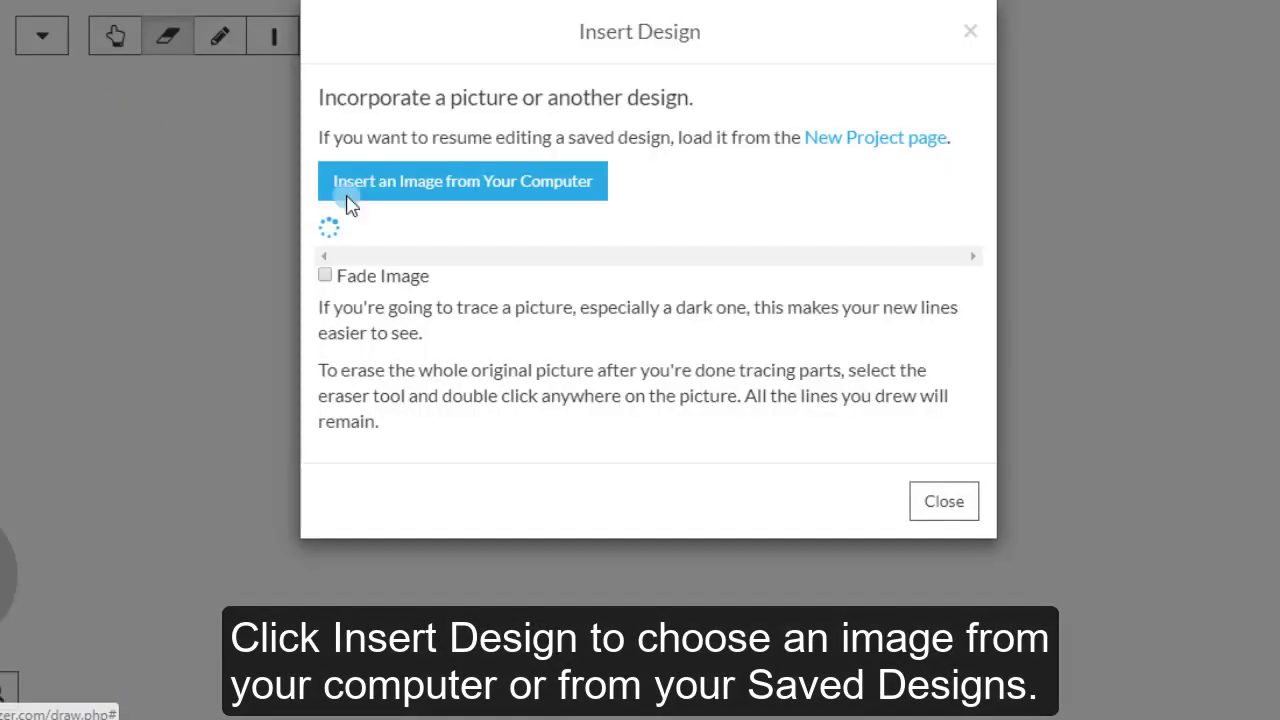
left_click(386, 354)
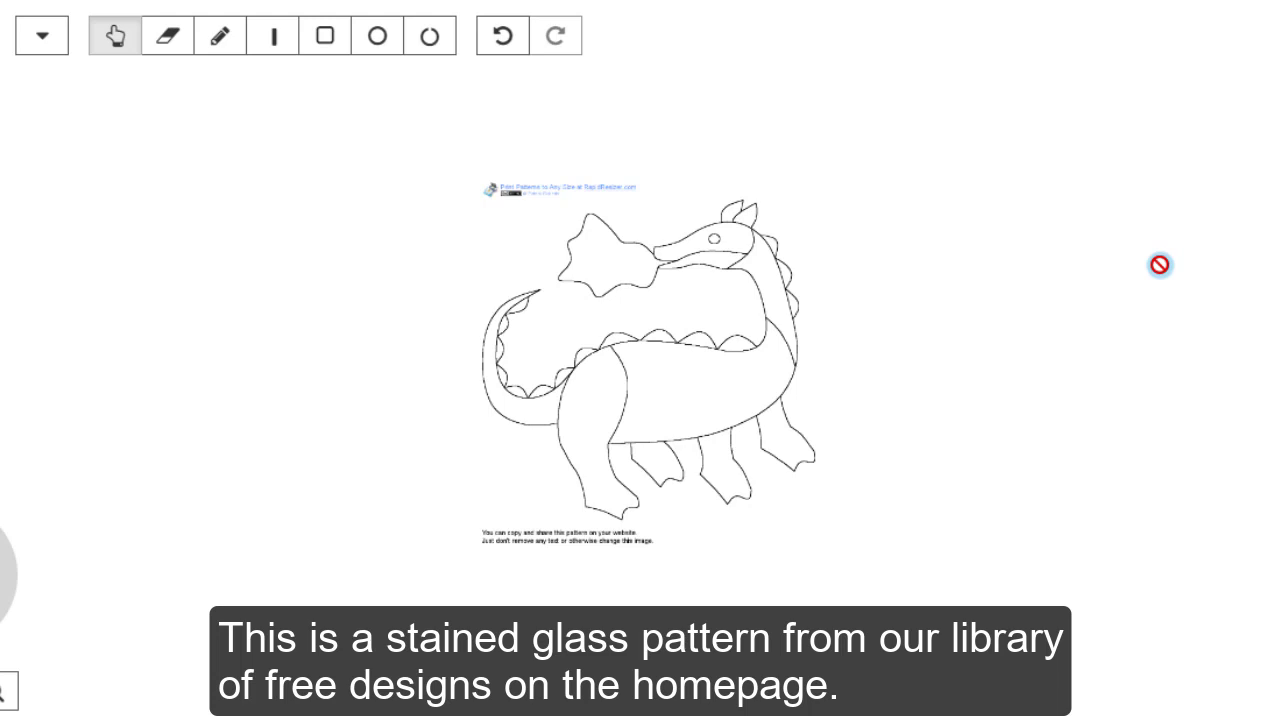
left_click(809, 190)
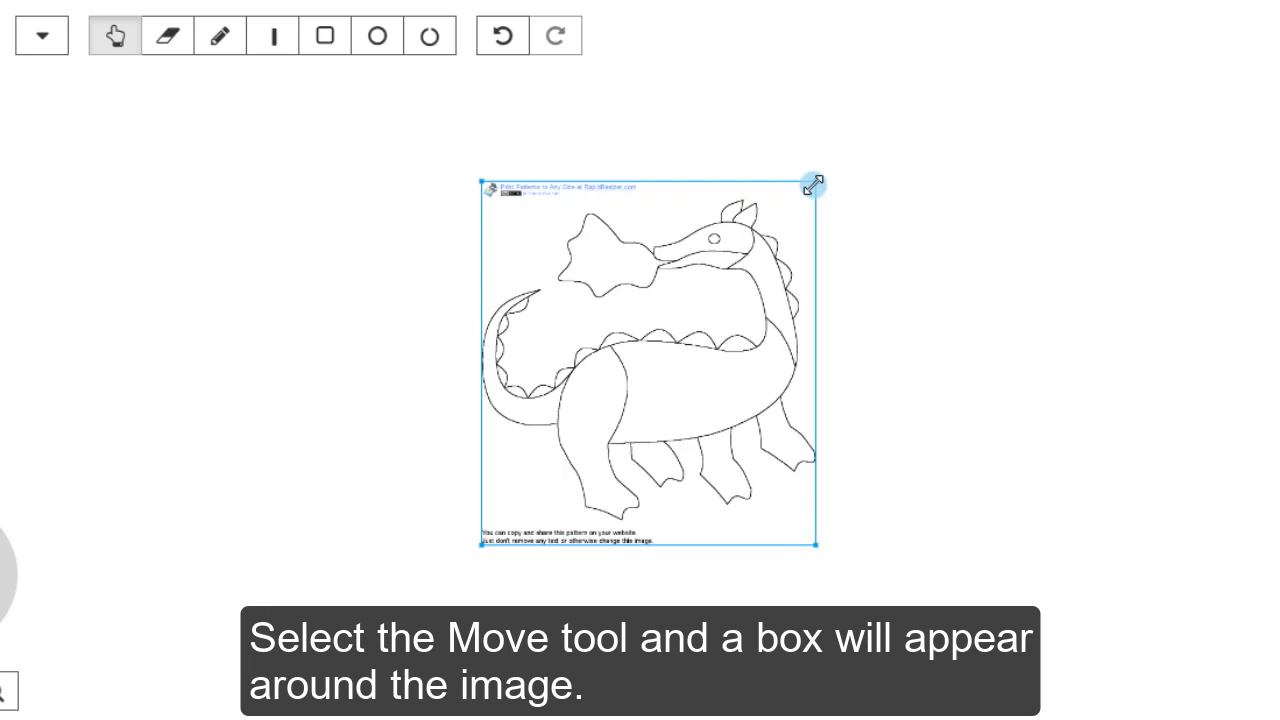
left_click_drag(813, 184, 954, 117)
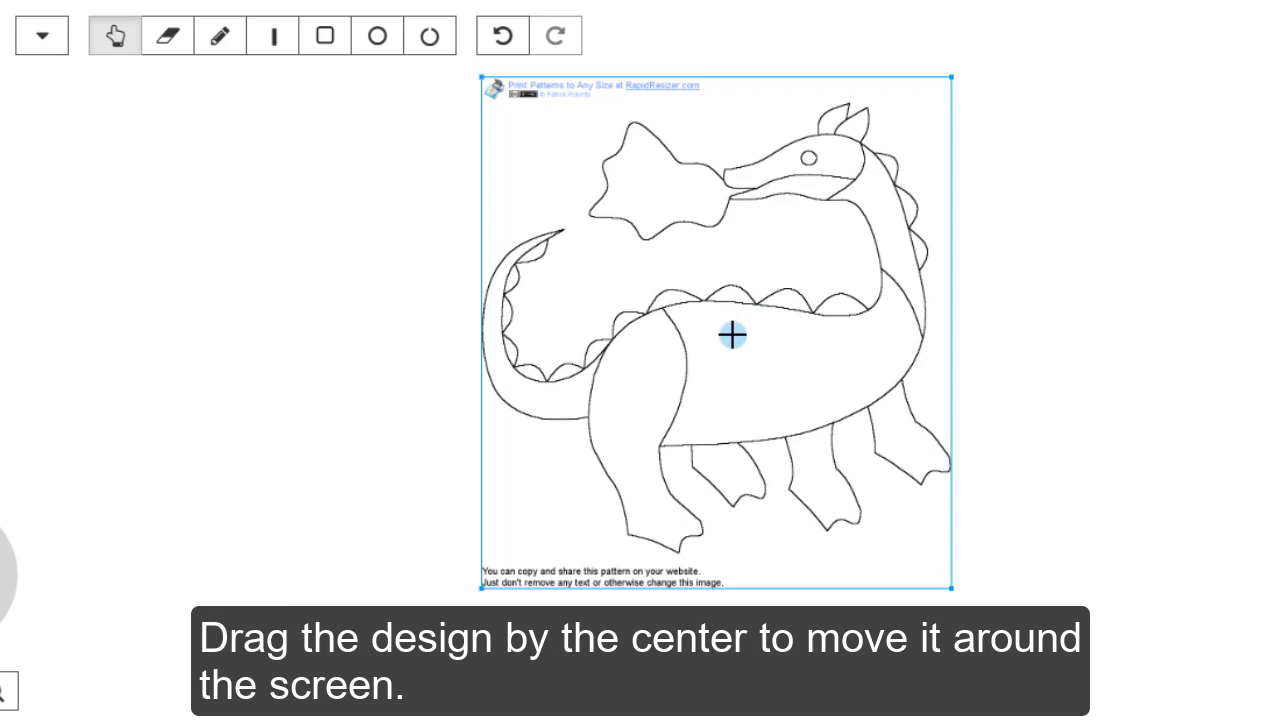
left_click_drag(733, 335, 614, 347)
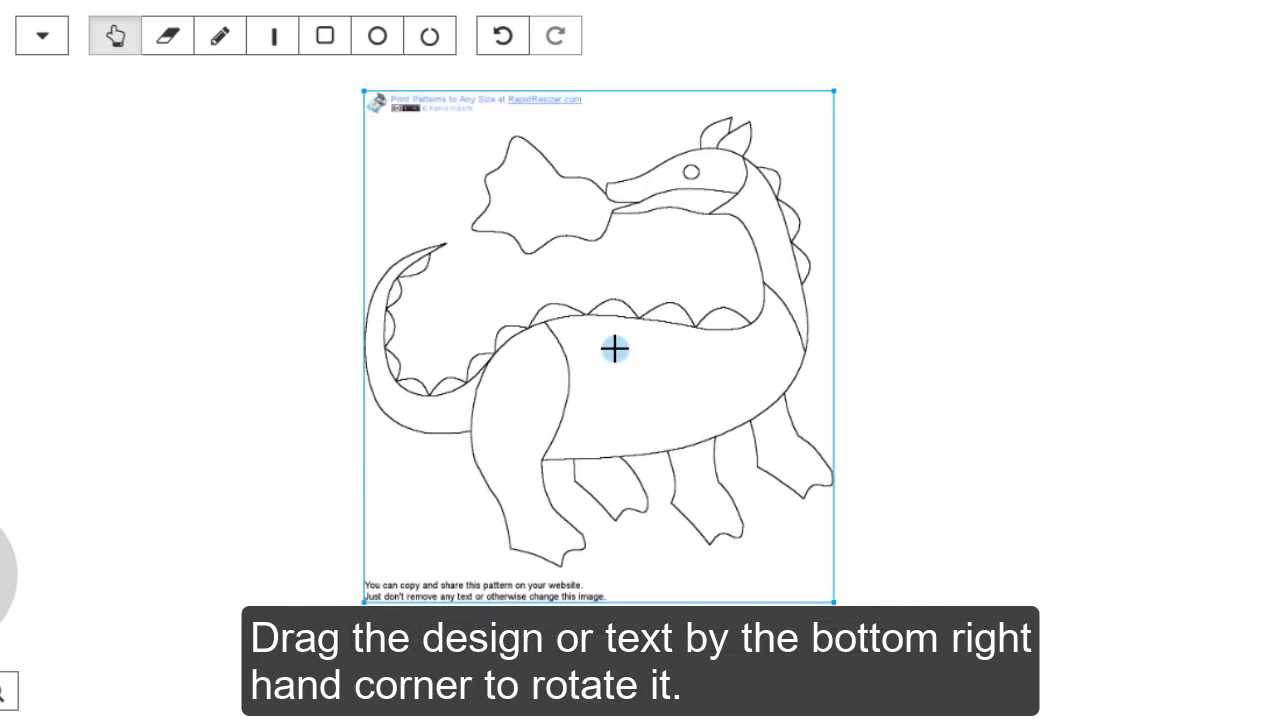
left_click(957, 586)
left_click(834, 606)
mouse_move(838, 606)
left_mouse_down()
mouse_move(691, 706)
mouse_move(806, 647)
mouse_move(837, 600)
left_mouse_up()
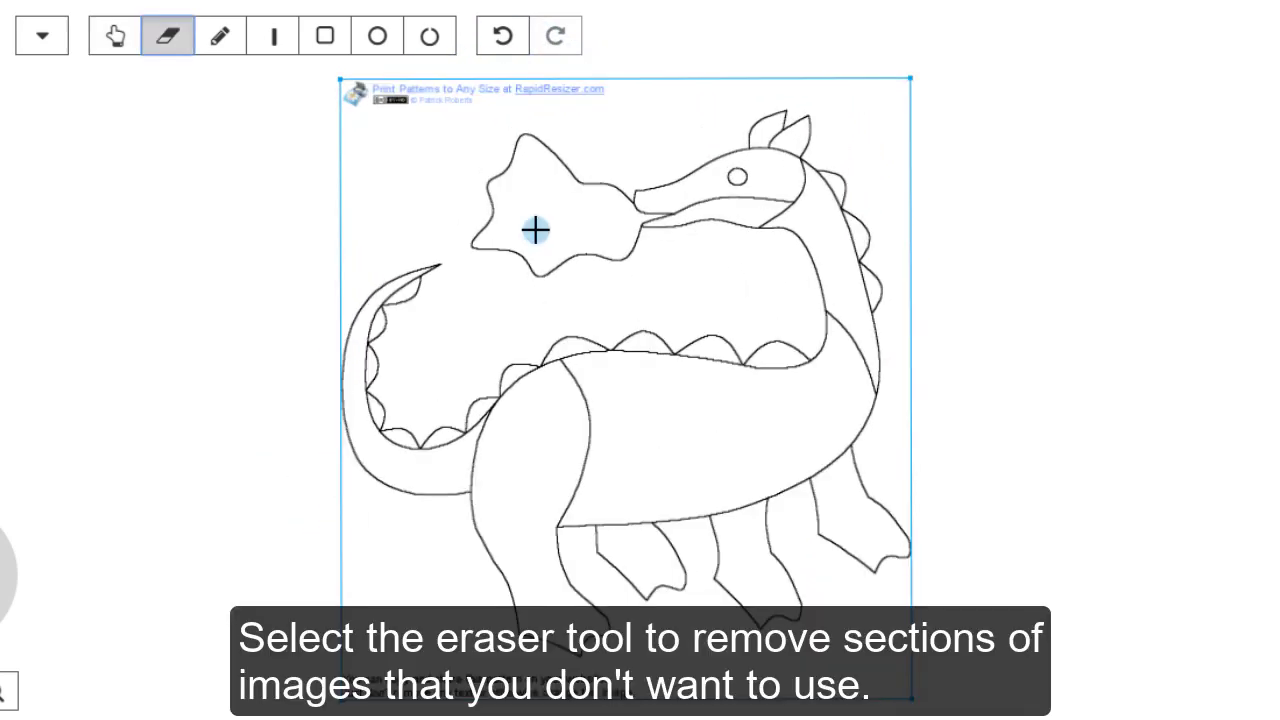
- Erase the top of the flame outline and the stray line before the dragon's mouth
mouse_move(574, 128)
left_mouse_down()
mouse_move(497, 203)
mouse_move(561, 123)
mouse_move(502, 184)
mouse_move(525, 131)
mouse_move(487, 222)
mouse_move(490, 170)
mouse_move(473, 242)
mouse_move(514, 248)
mouse_move(444, 228)
mouse_move(551, 279)
mouse_move(527, 262)
mouse_move(547, 287)
mouse_move(515, 251)
mouse_move(594, 284)
mouse_move(543, 250)
mouse_move(585, 253)
mouse_move(567, 260)
mouse_move(581, 270)
mouse_move(598, 248)
mouse_move(635, 264)
mouse_move(575, 237)
mouse_move(640, 272)
mouse_move(572, 175)
left_mouse_up()
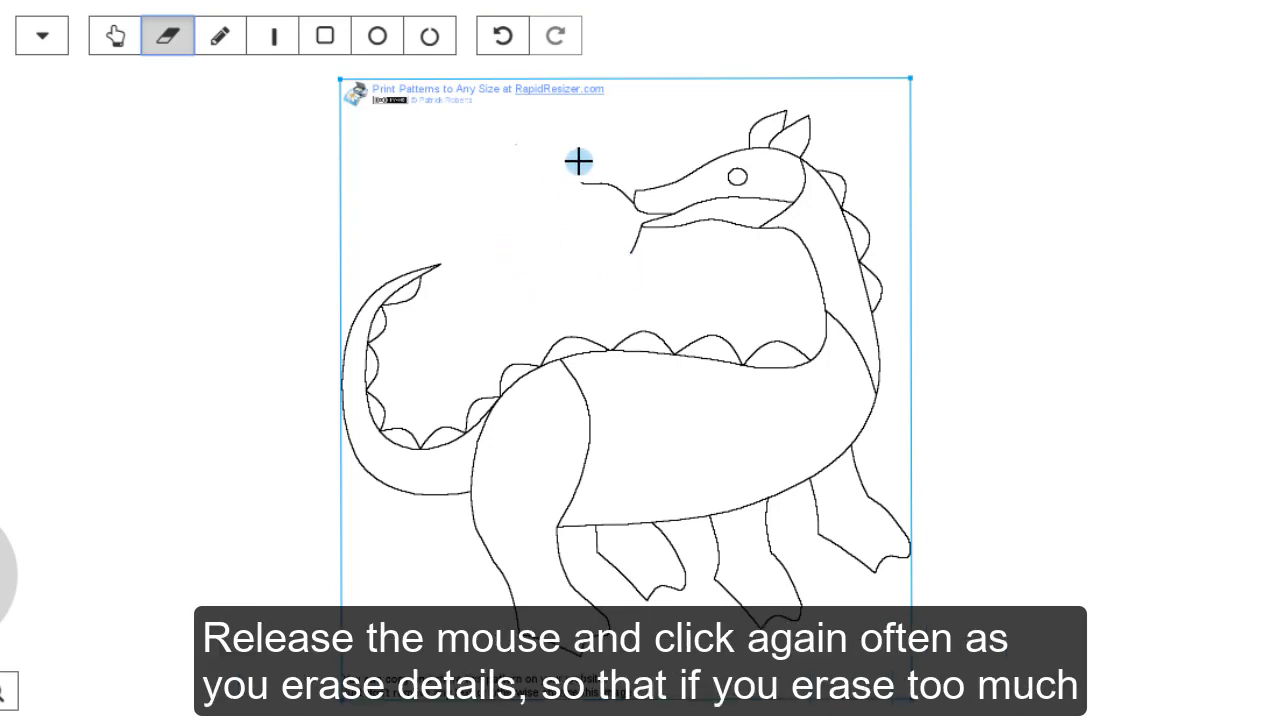
mouse_move(579, 161)
left_mouse_down()
mouse_move(599, 217)
mouse_move(599, 162)
mouse_move(604, 224)
mouse_move(604, 133)
left_mouse_up()
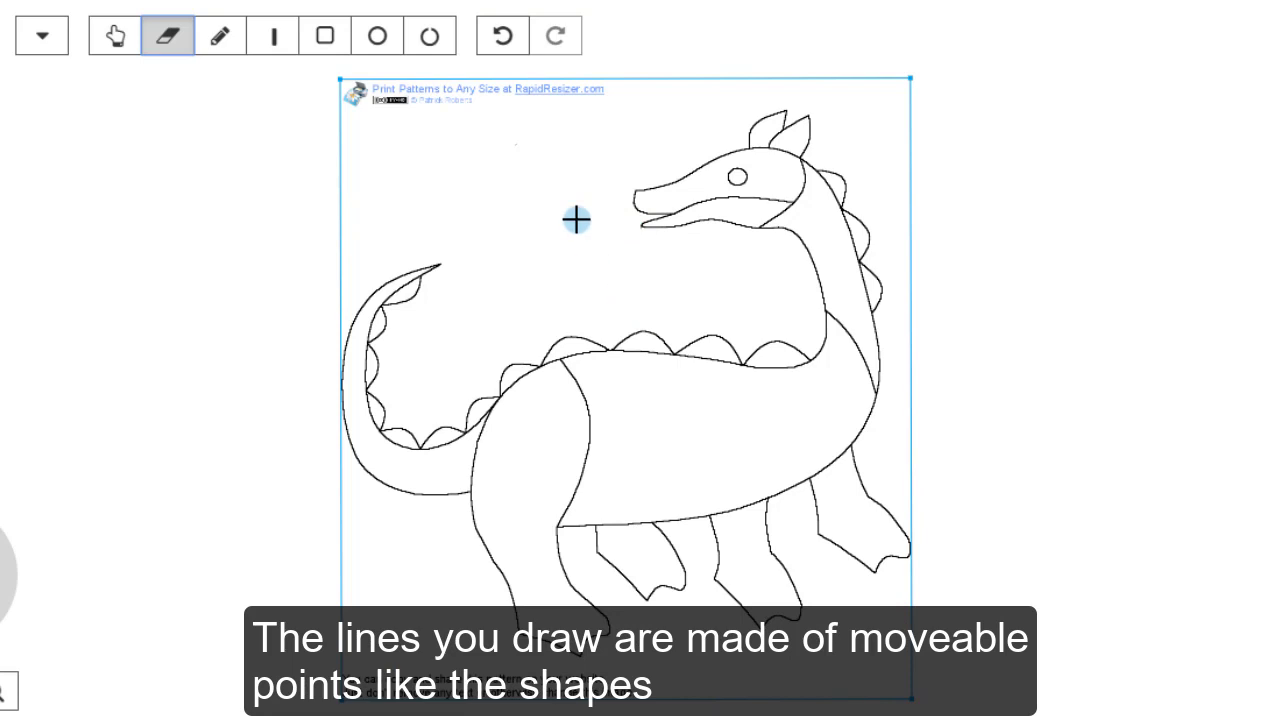
- Draw a short freehand stroke across the dragon's neck
left_click(219, 38)
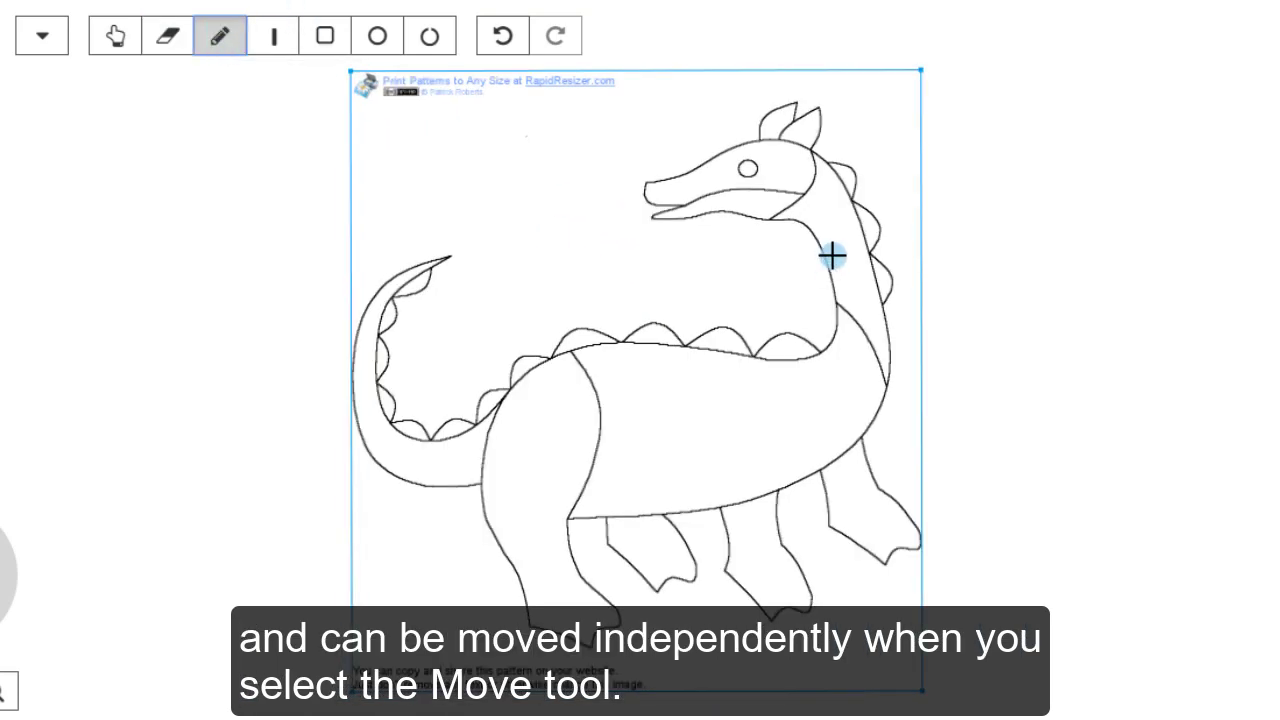
left_click_drag(845, 243, 852, 231)
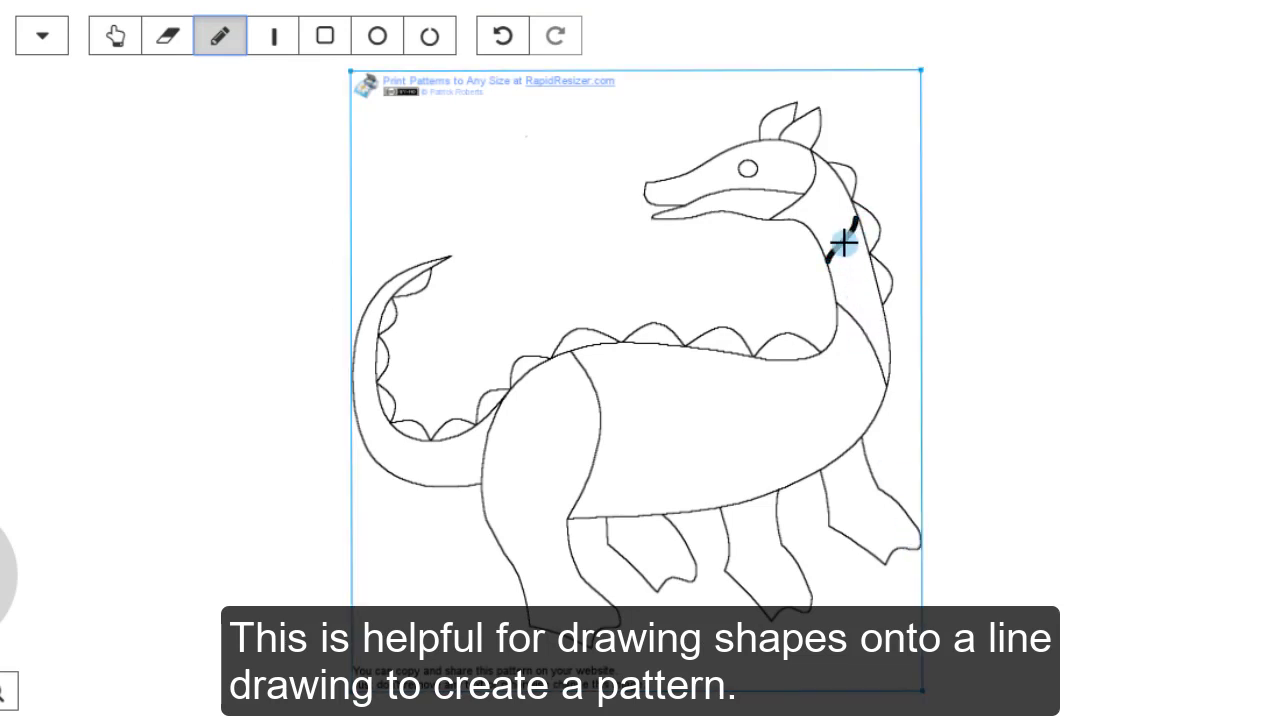
left_click_drag(843, 243, 851, 228)
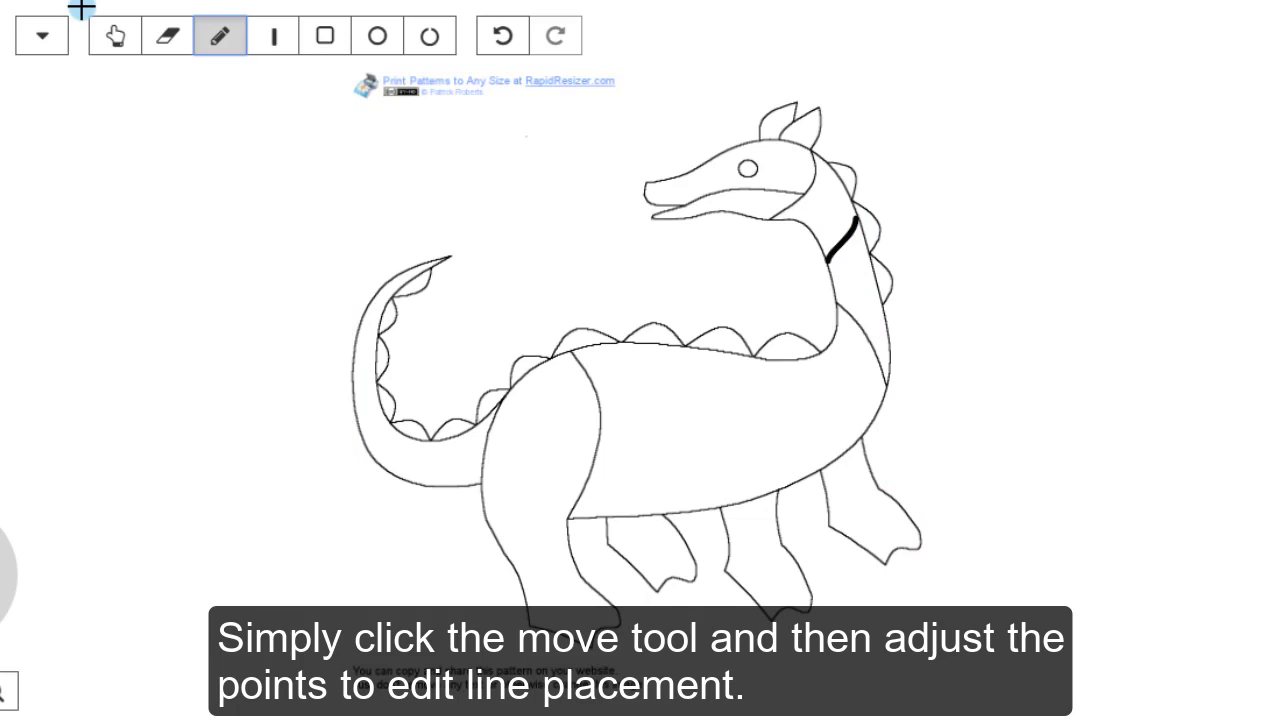
- Move the stroke's top end up and its lower end right so it sits along the neck
left_click(116, 38)
left_click(855, 219)
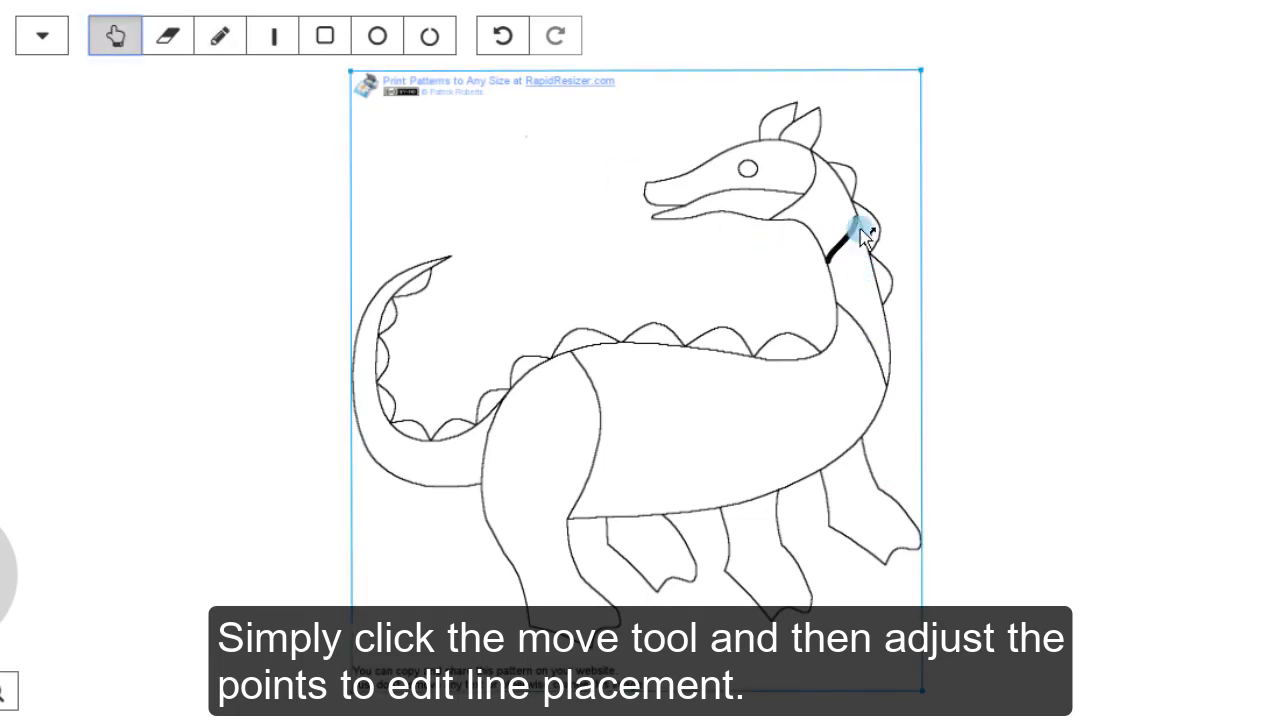
left_click_drag(855, 218, 855, 210)
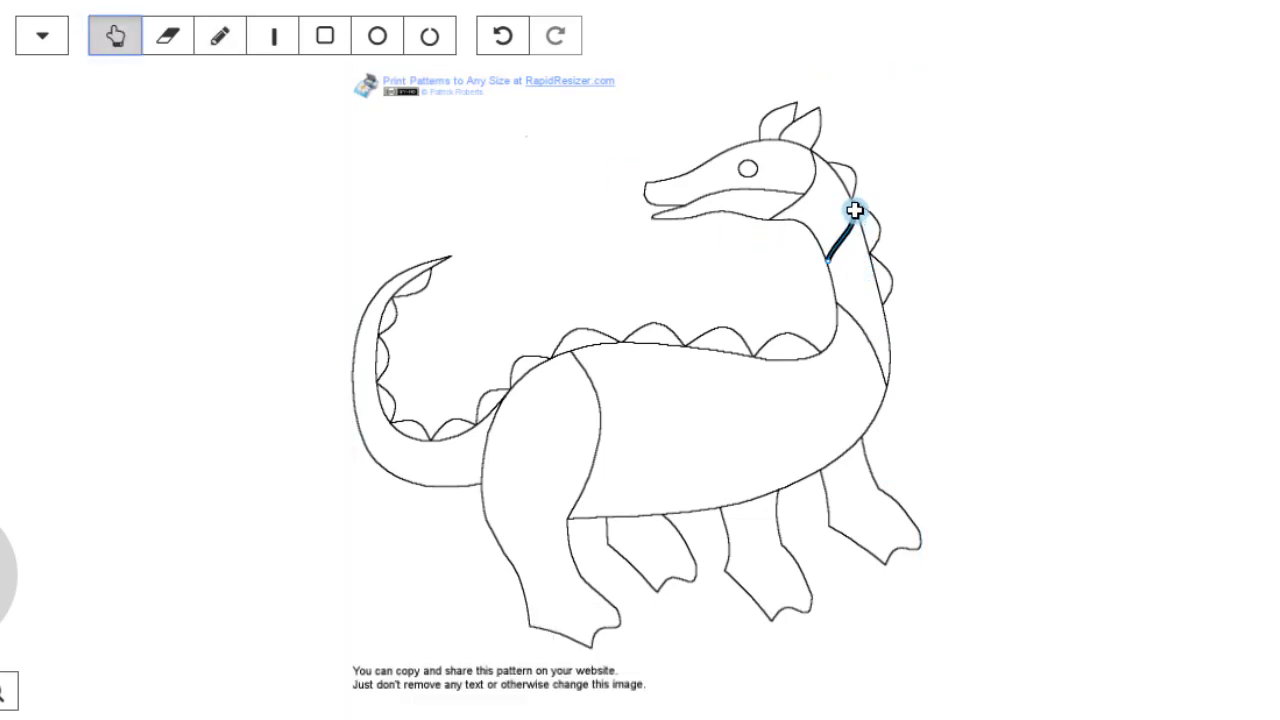
left_click(851, 257)
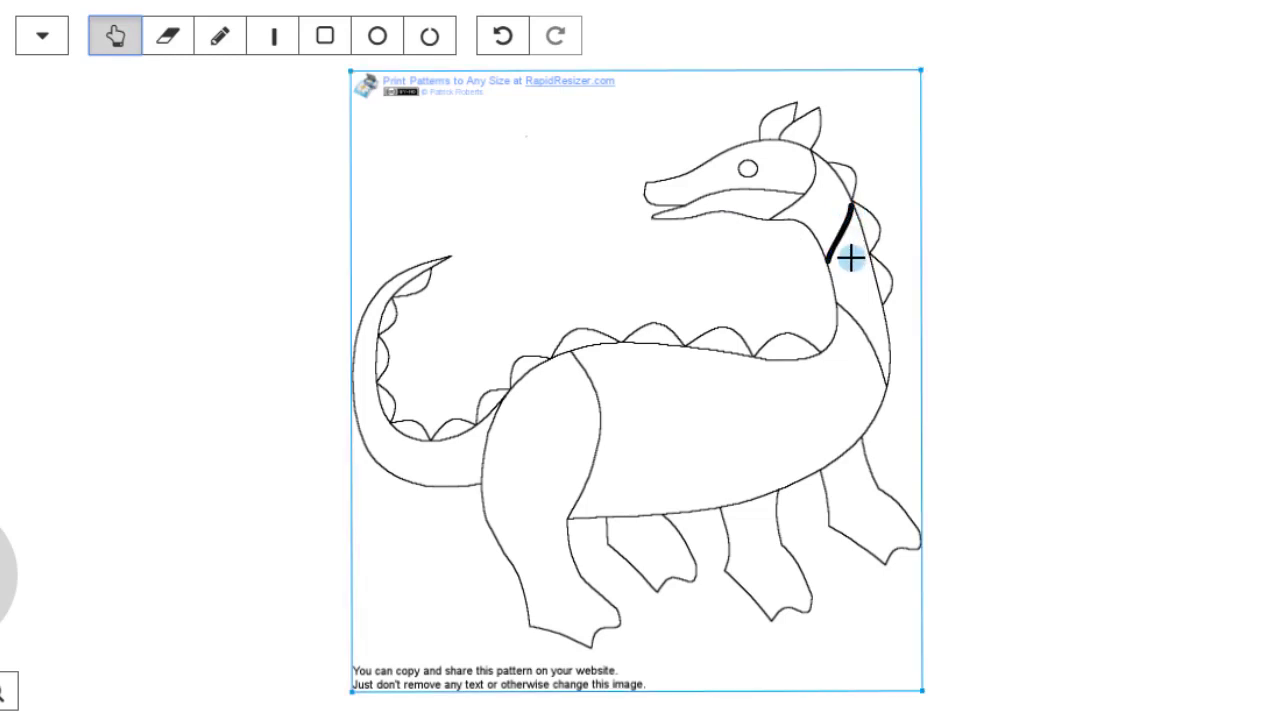
left_click(837, 262)
left_click_drag(824, 262, 829, 262)
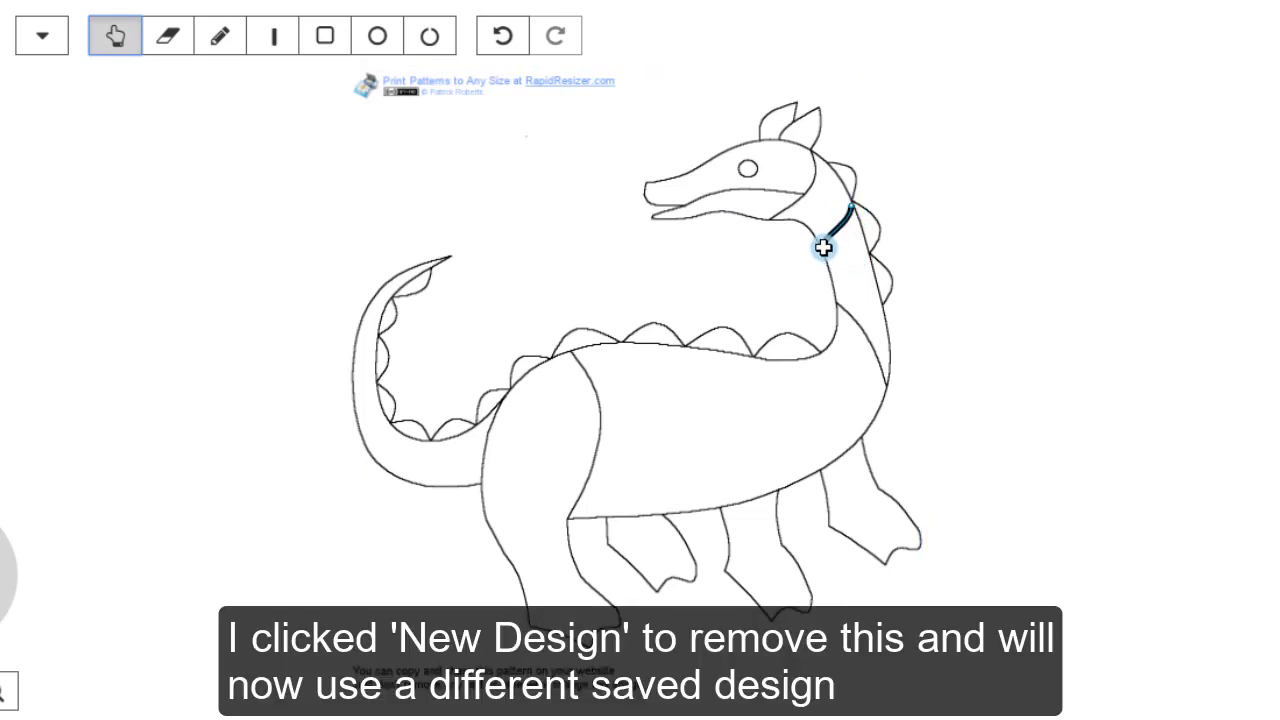
- Start a New Design and import the saved mandala pattern onto the blank canvas
left_click(42, 36)
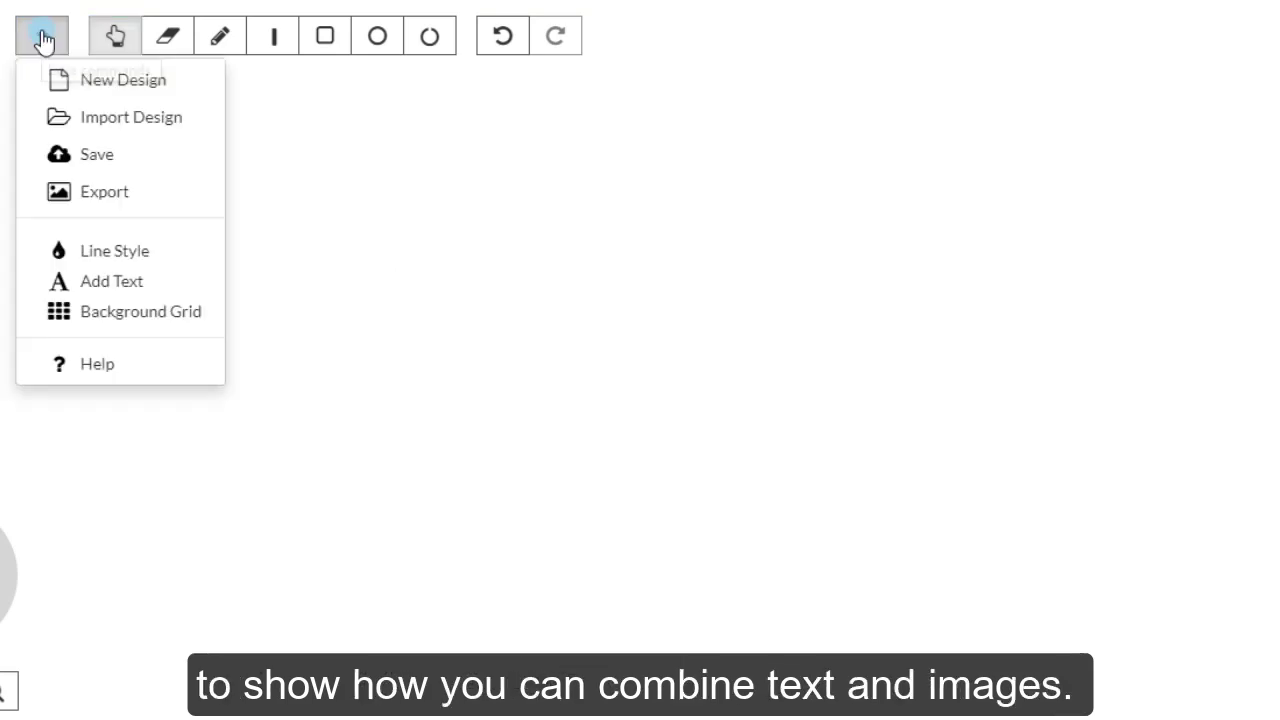
left_click(82, 122)
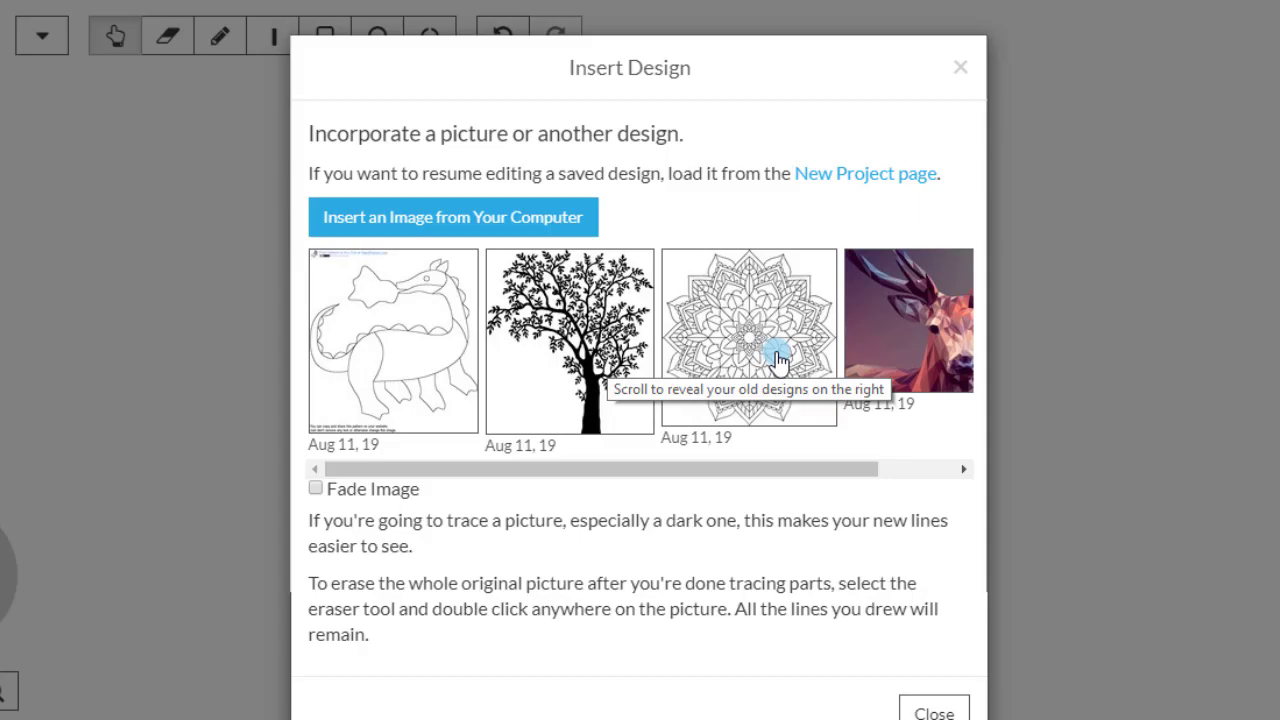
left_click(775, 356)
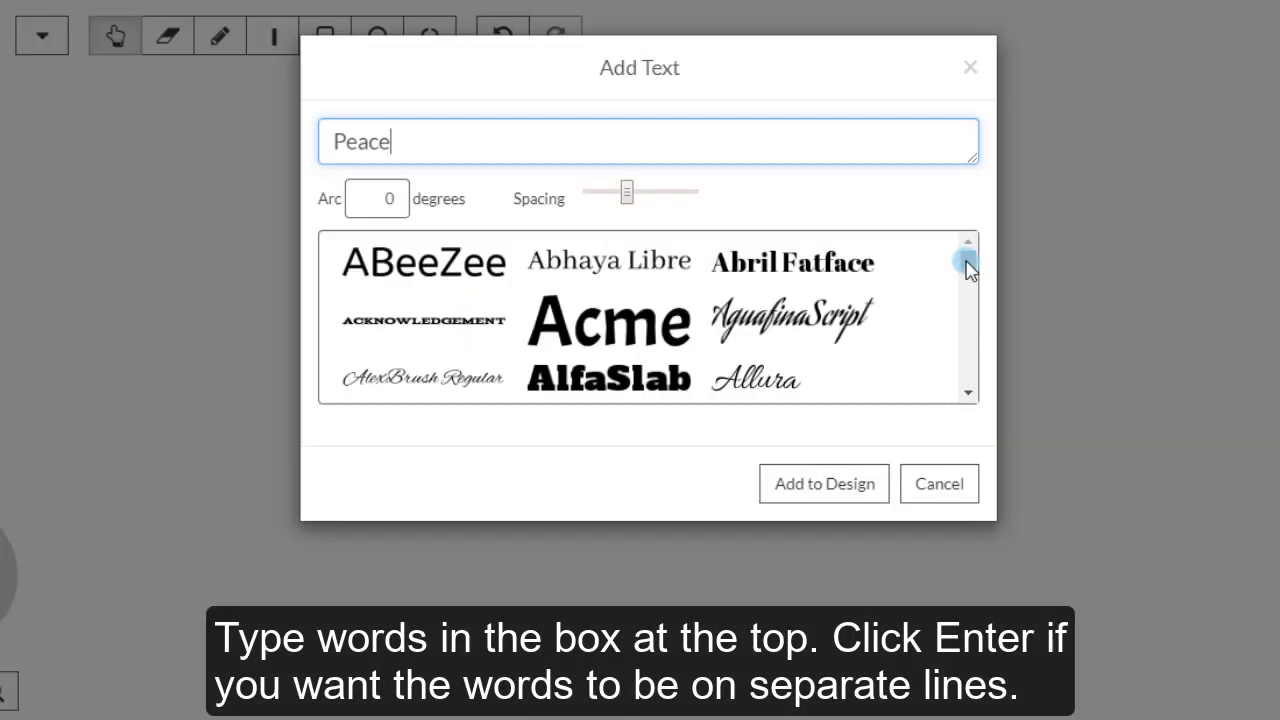
- Add the word 'PEACE' in the Cinzel font and drag it just below the mandala
left_click_drag(966, 263, 966, 289)
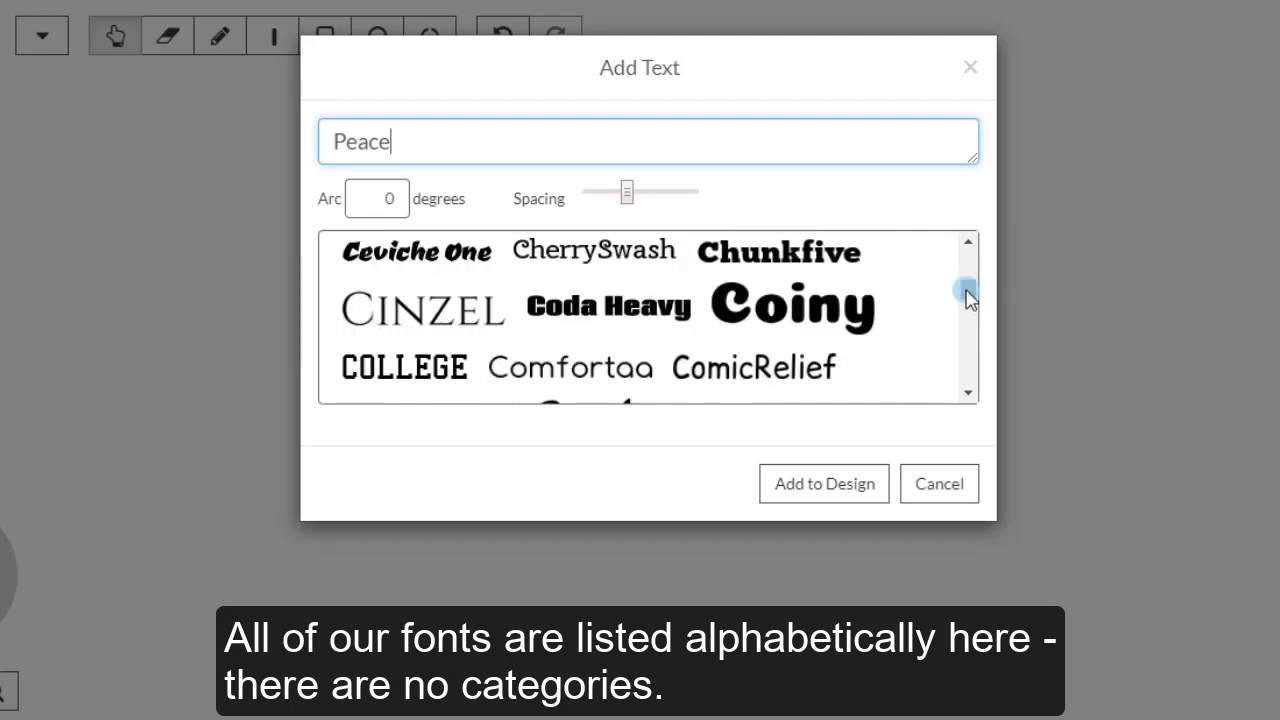
left_click(458, 330)
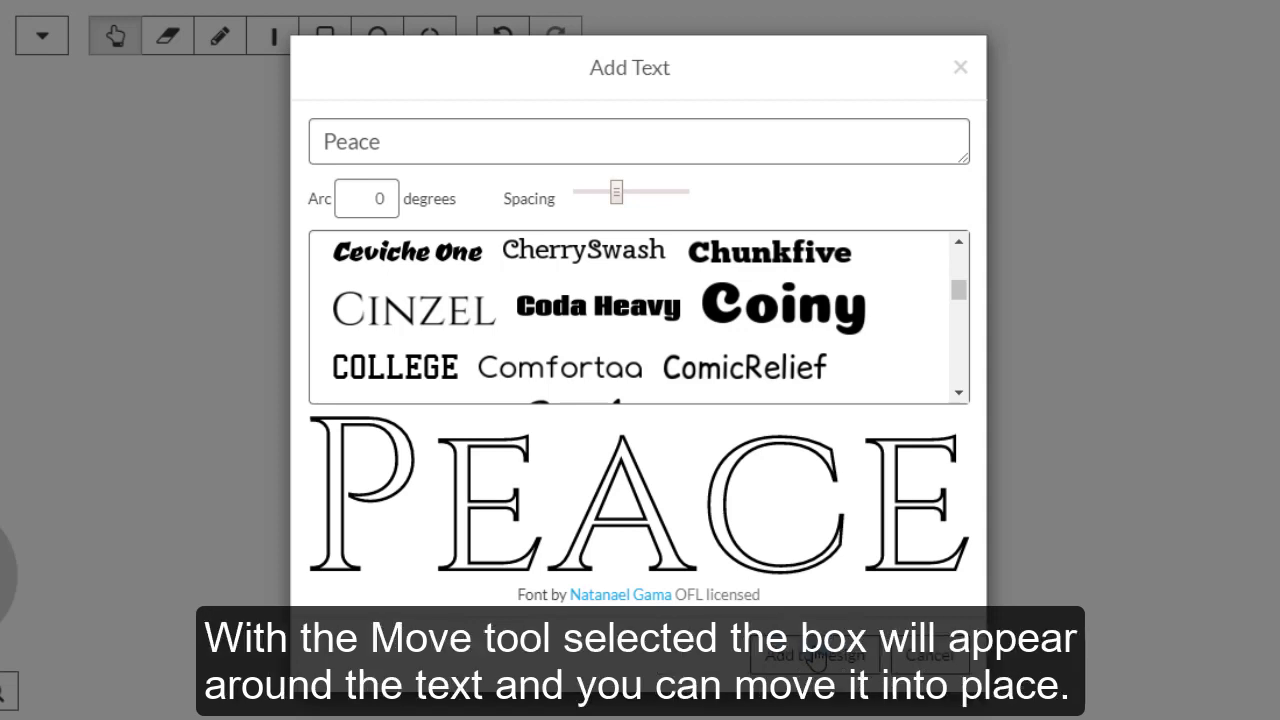
left_click(815, 658)
left_click_drag(648, 466, 665, 540)
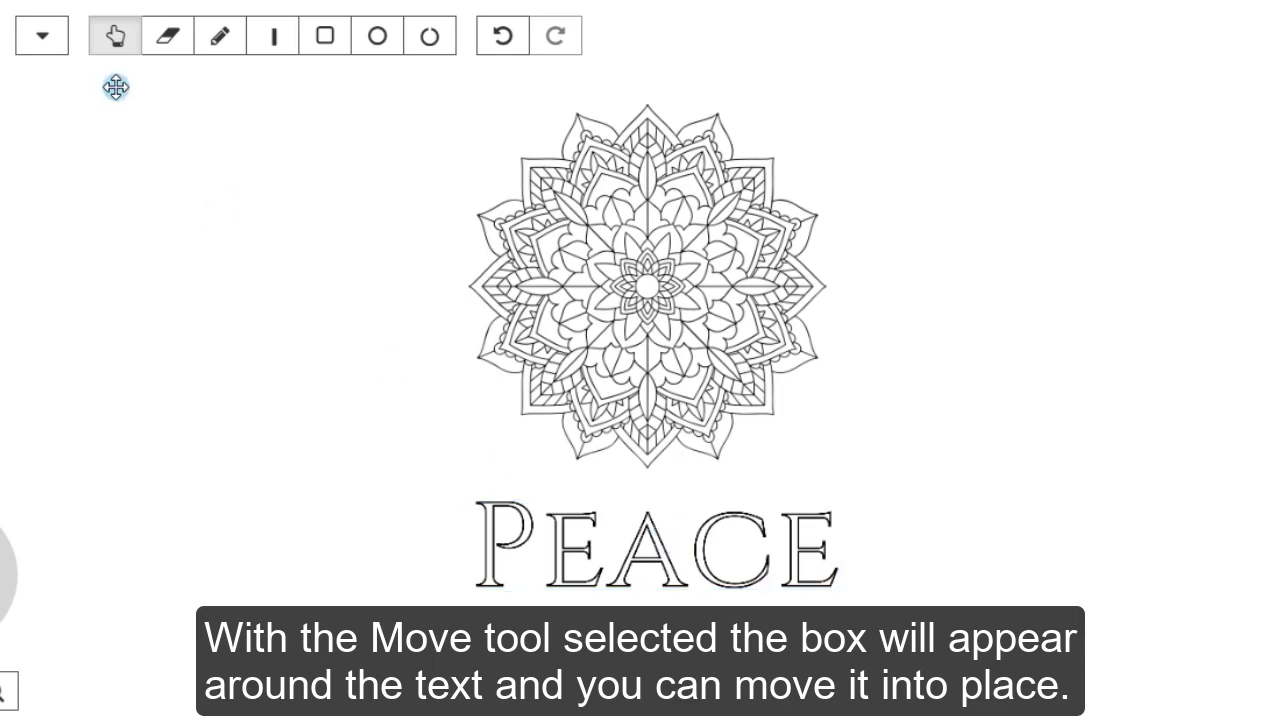
- Turn on Show Grid in the Background Grid settings, then select the PEACE text
left_click(41, 38)
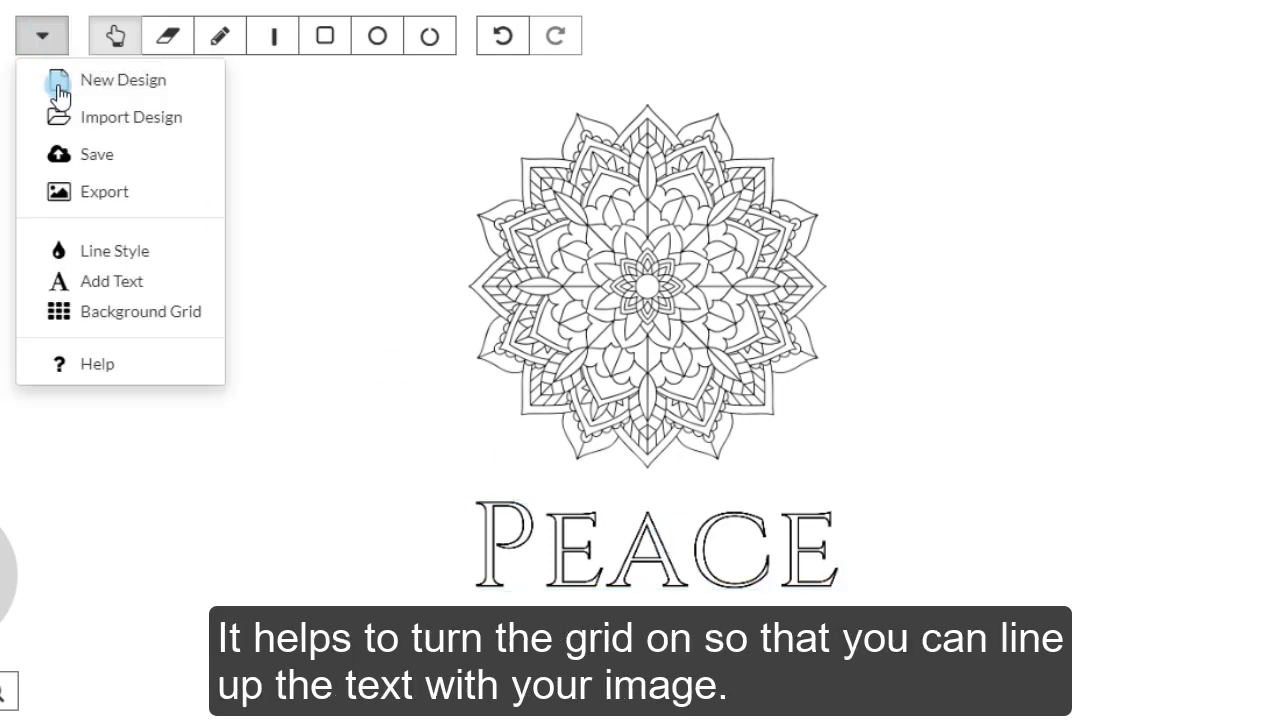
left_click(110, 312)
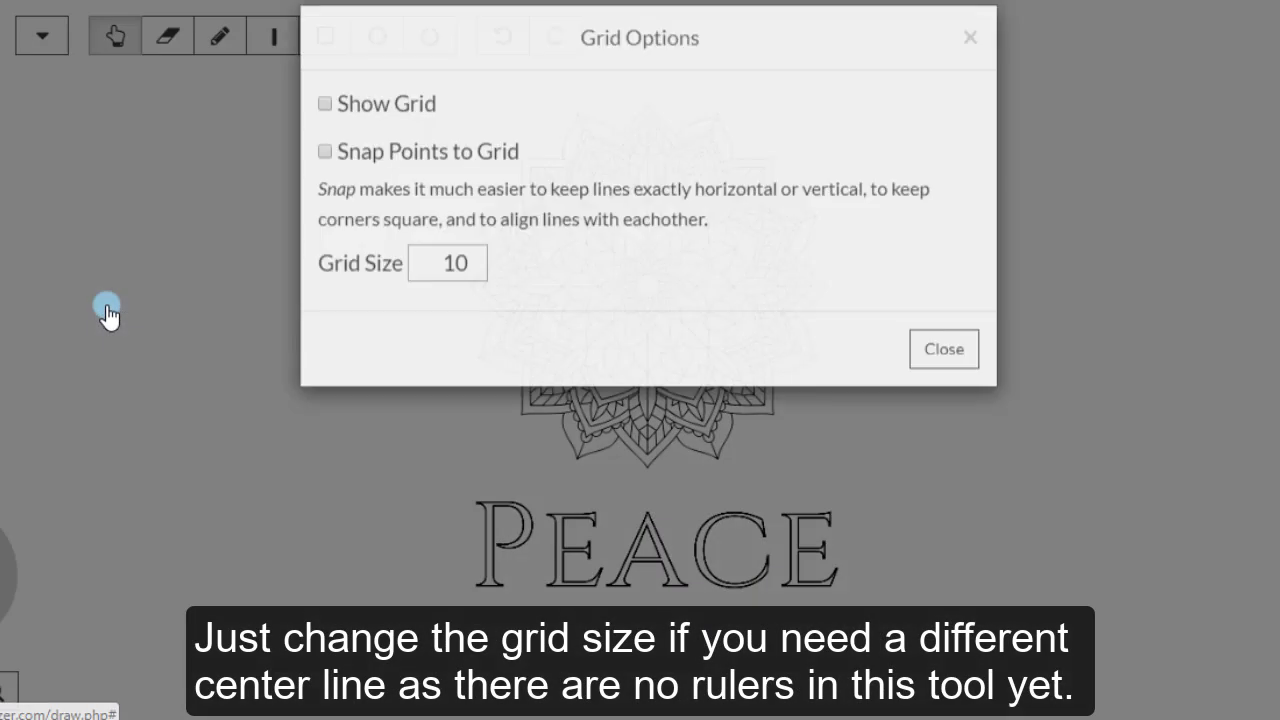
left_click(328, 135)
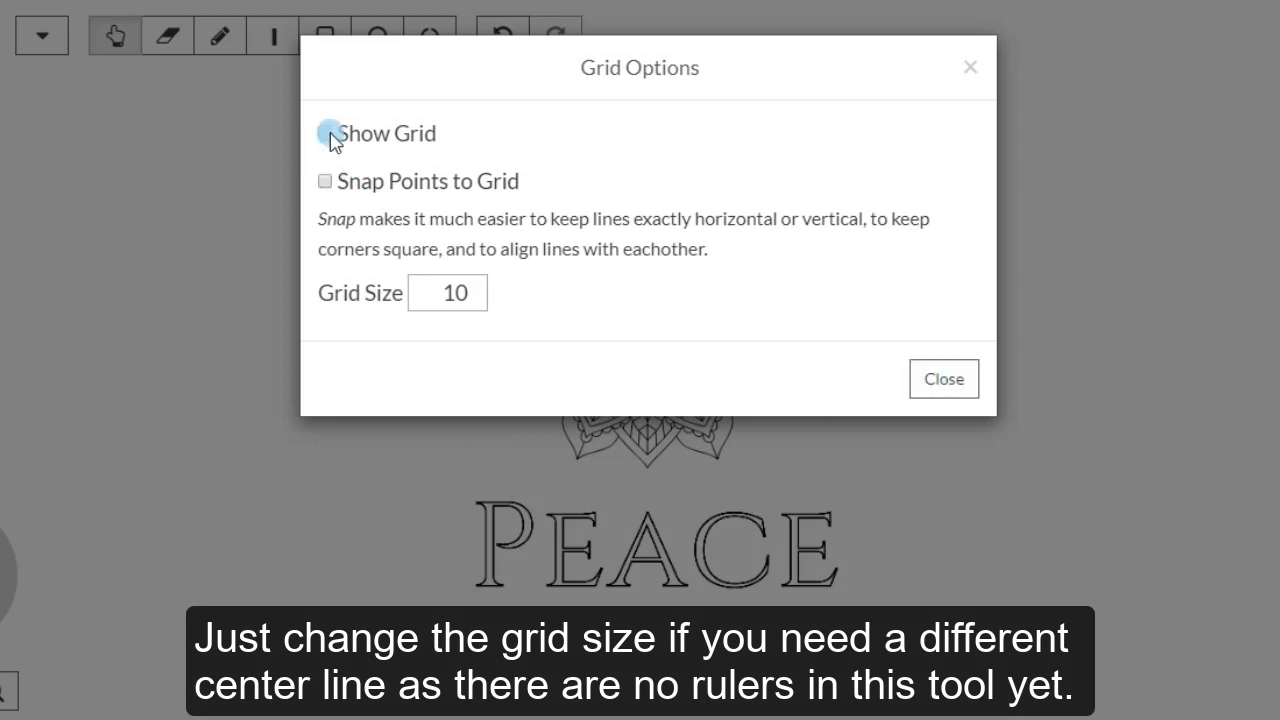
left_click(946, 381)
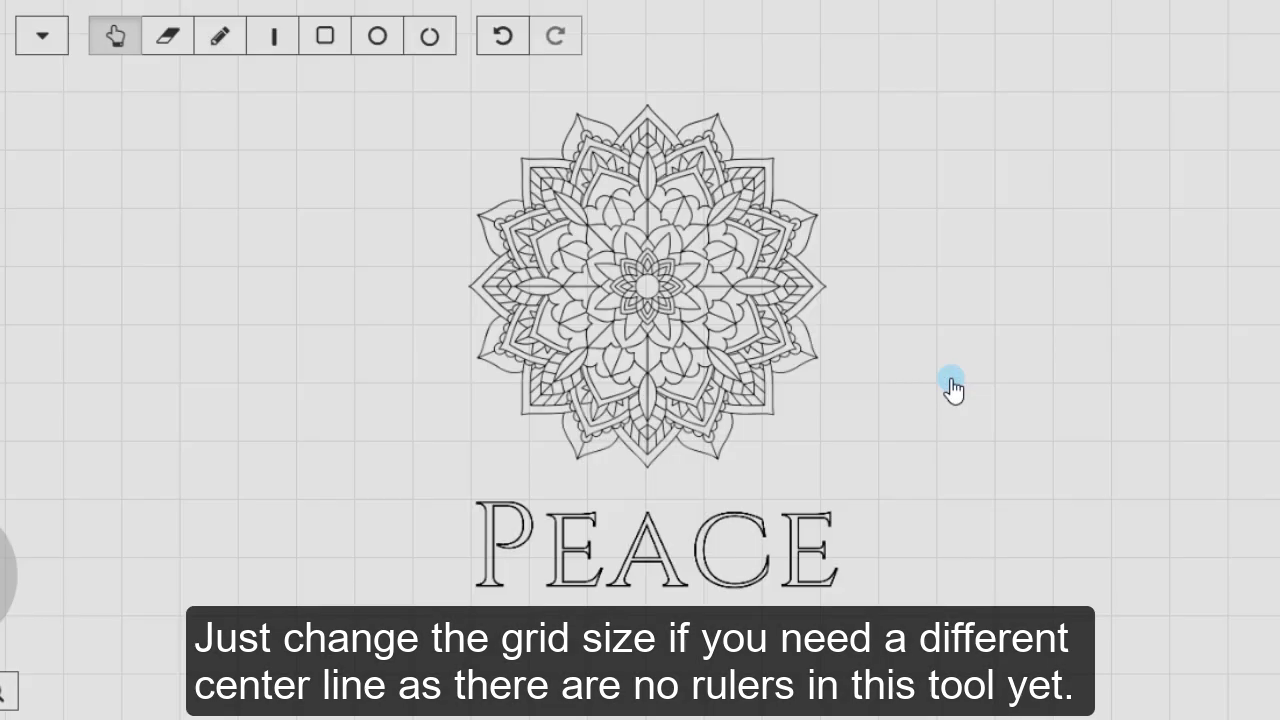
left_click(658, 535)
- Try a 50 arc and letter spacing on PEACE, erase it, and open the Letter Stencil Maker
mouse_move(625, 548)
left_mouse_down()
mouse_move(600, 548)
mouse_move(638, 549)
left_mouse_up()
double_click(638, 549)
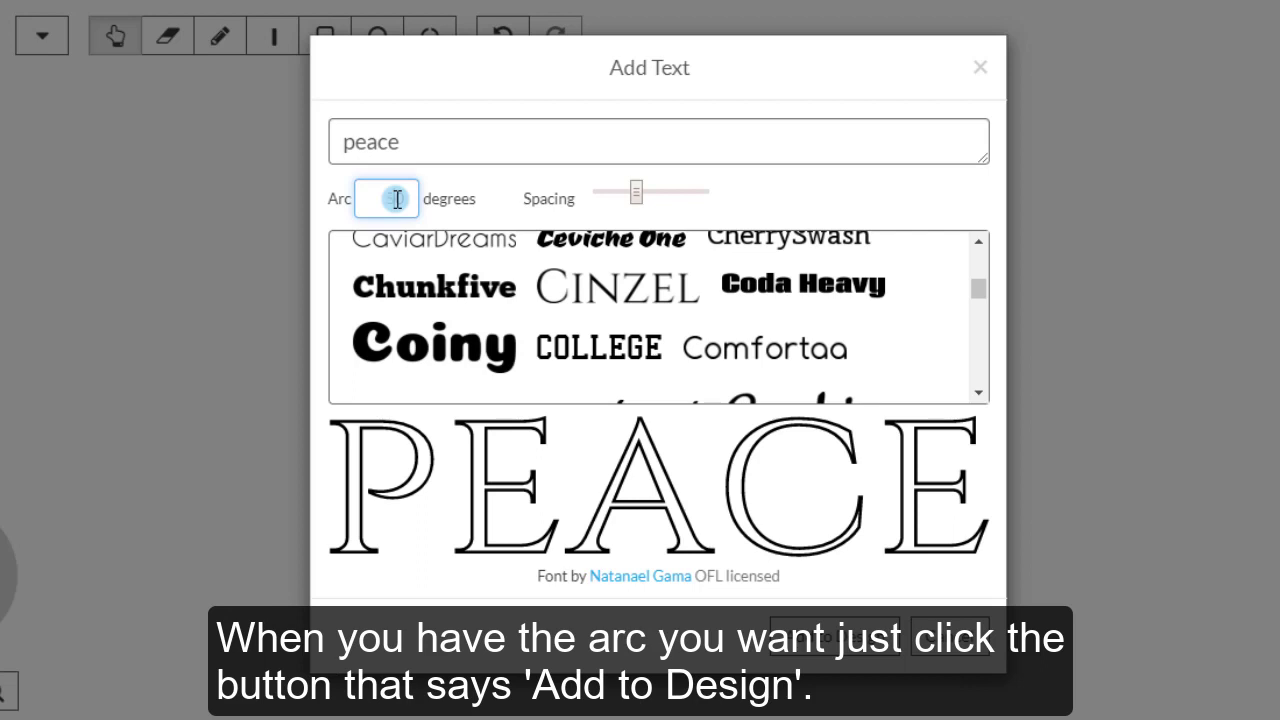
type("50")
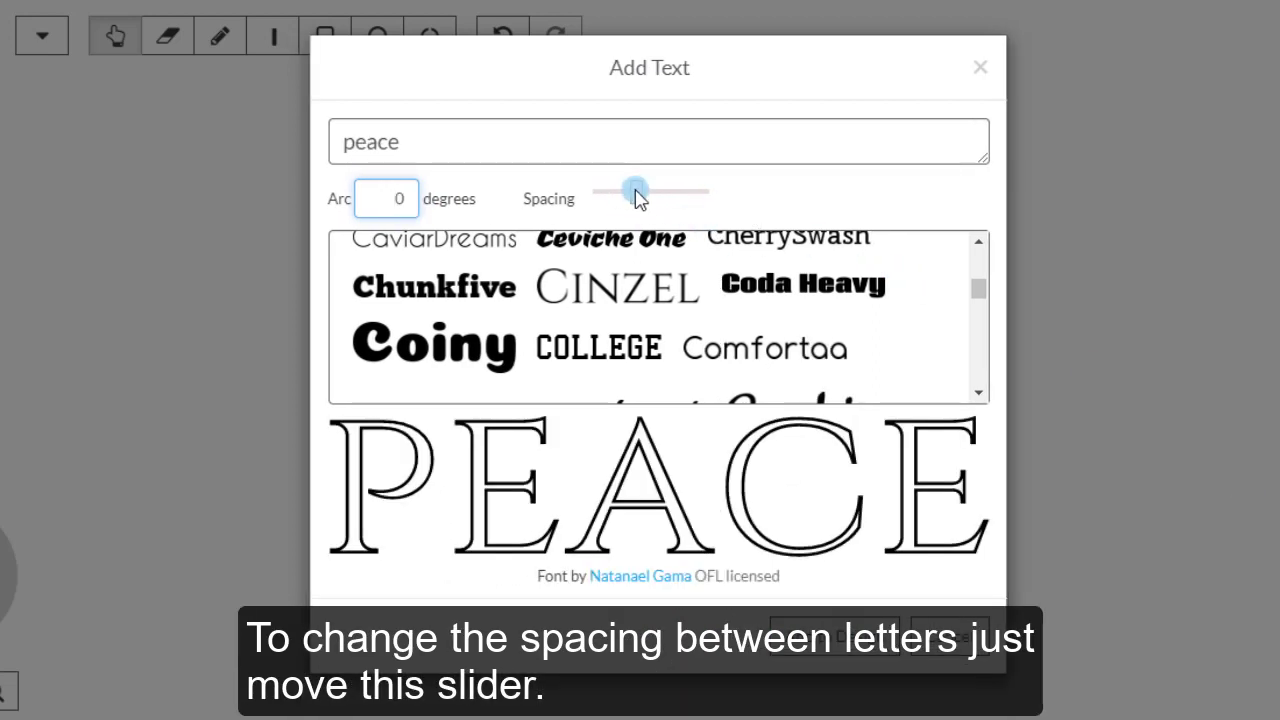
left_click_drag(640, 198, 667, 203)
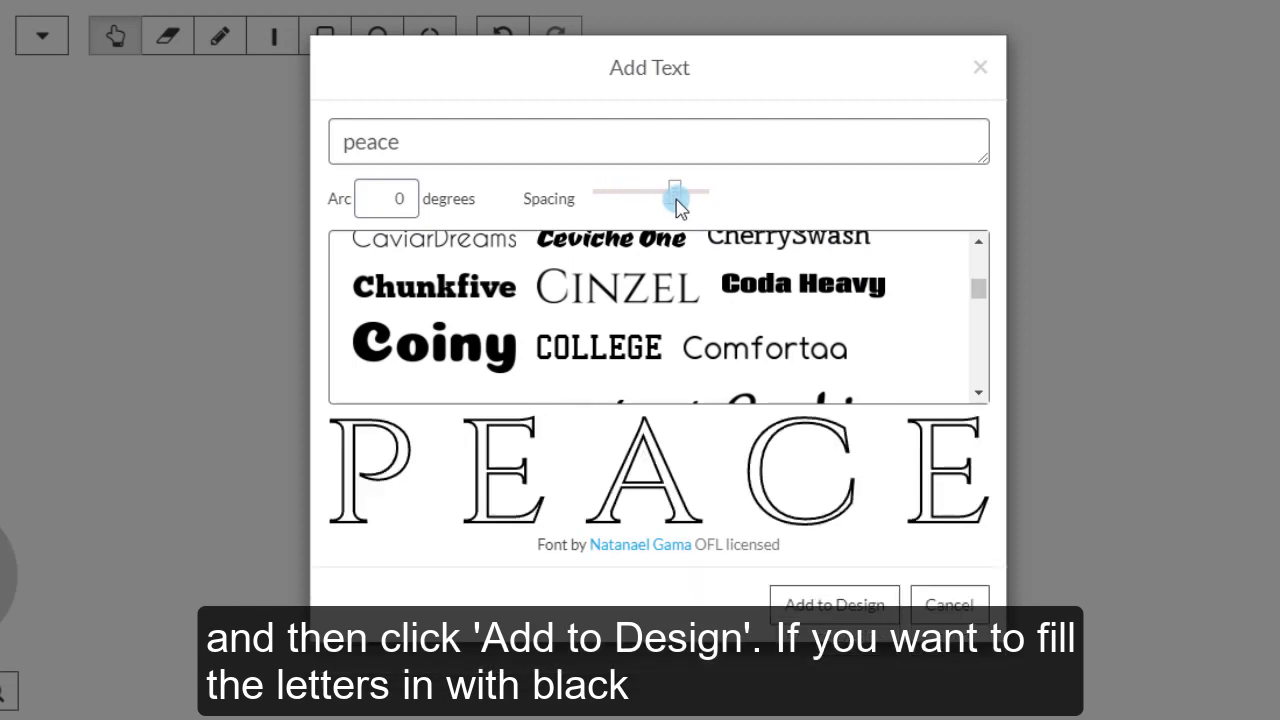
left_click_drag(679, 205, 625, 207)
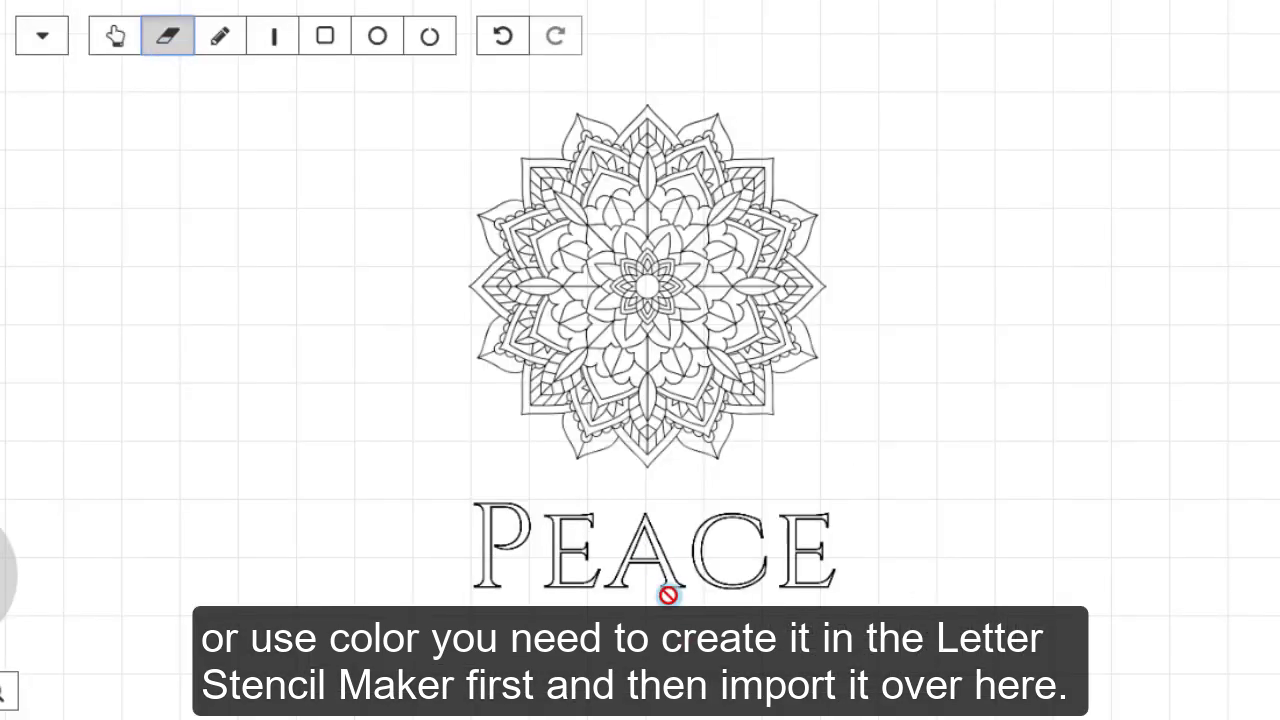
left_click(654, 558)
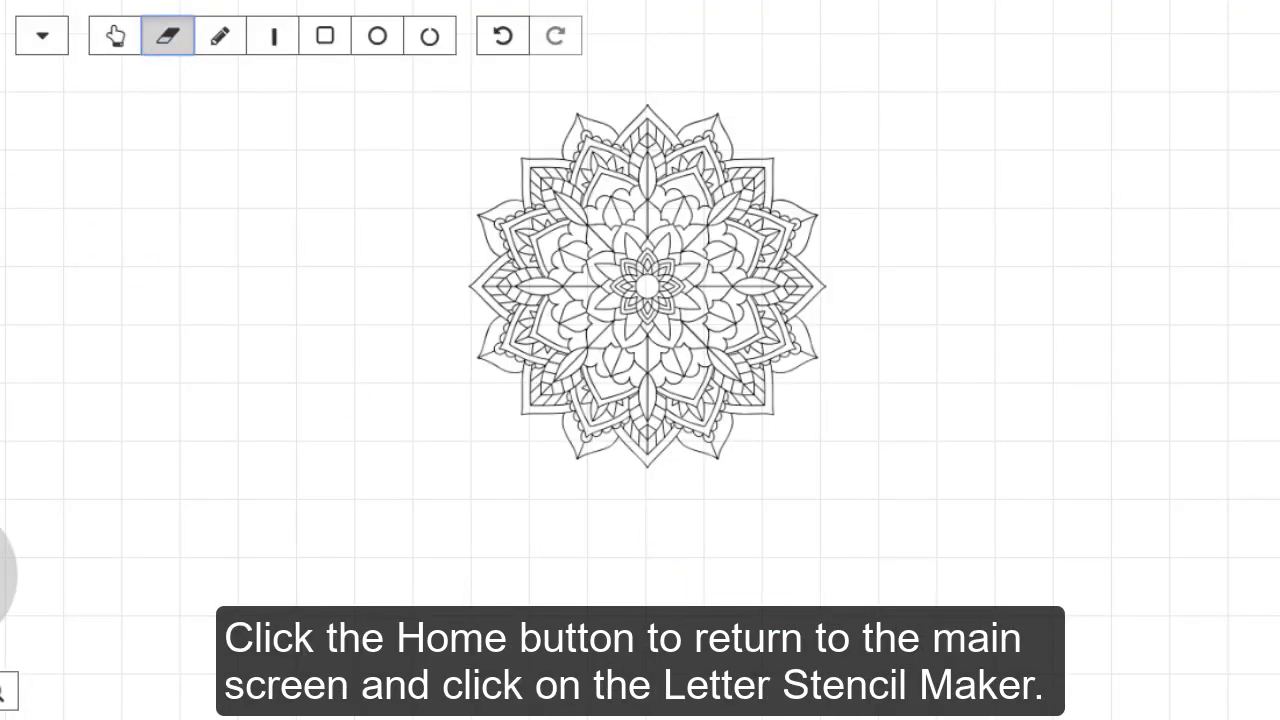
left_click(656, 268)
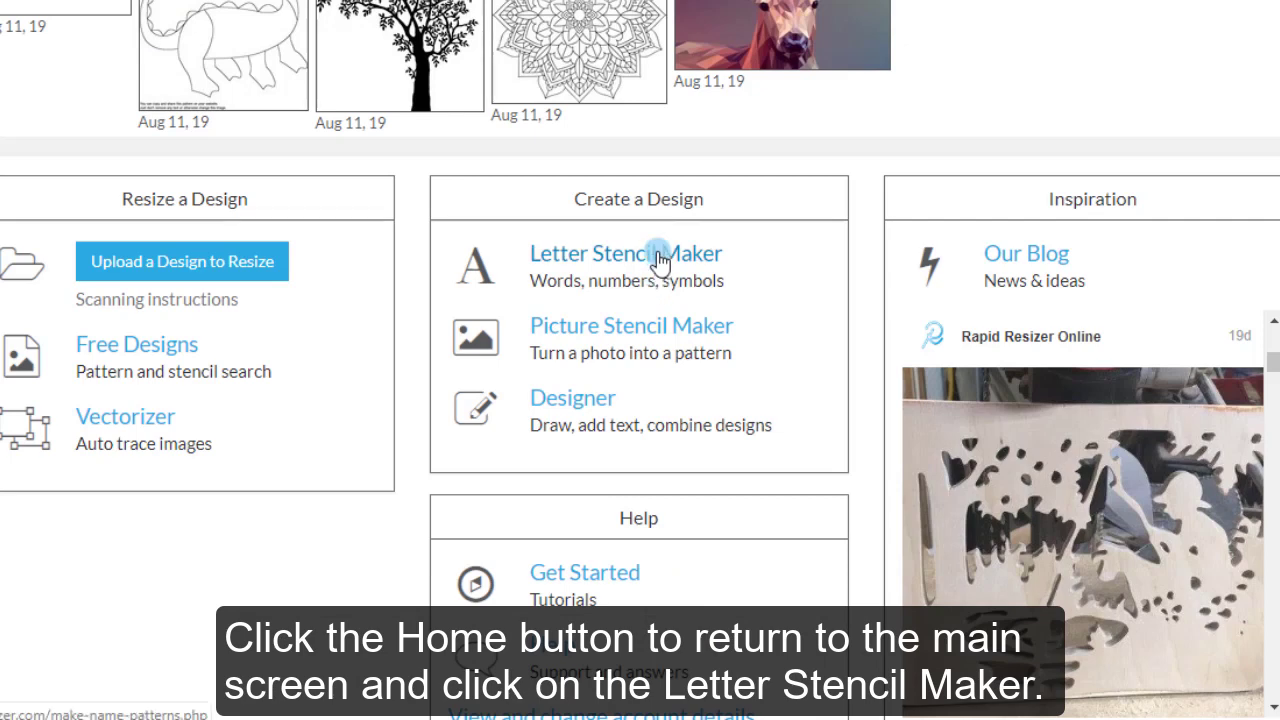
- Enter 'Peace' in the stencil maker and switch the font to the Calligraphy category
type("Peace")
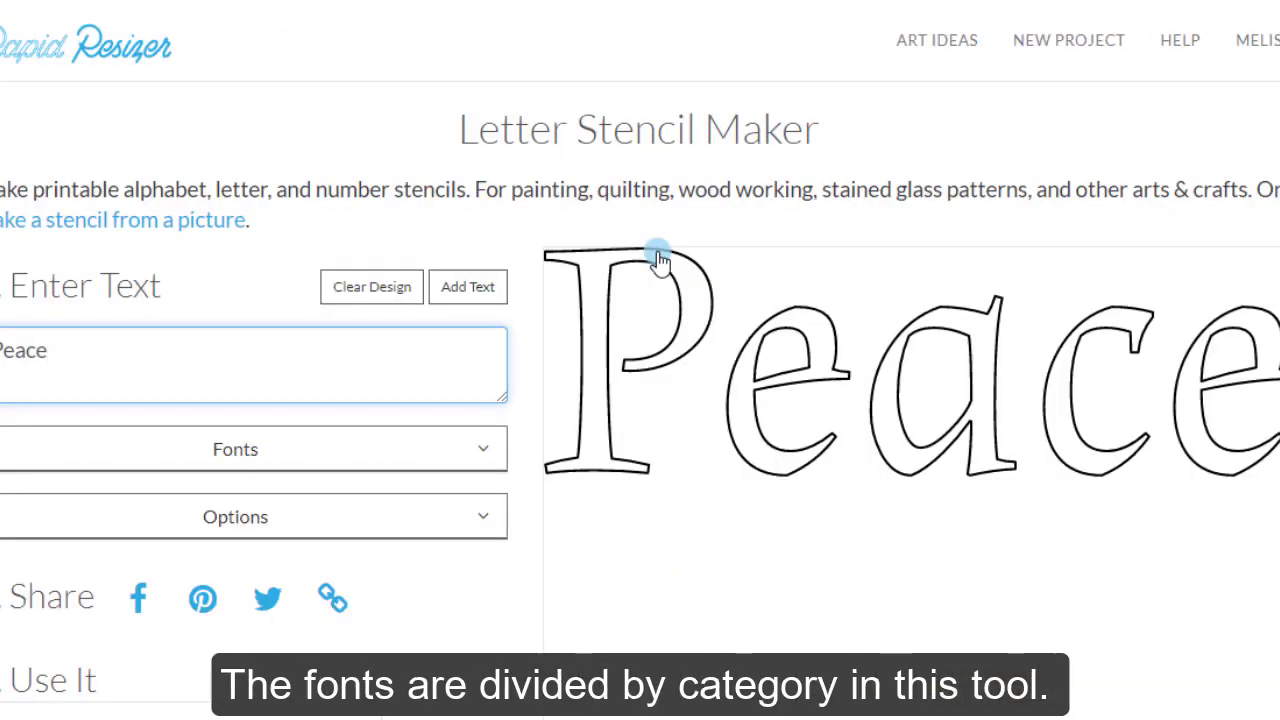
left_click(455, 450)
left_click(160, 507)
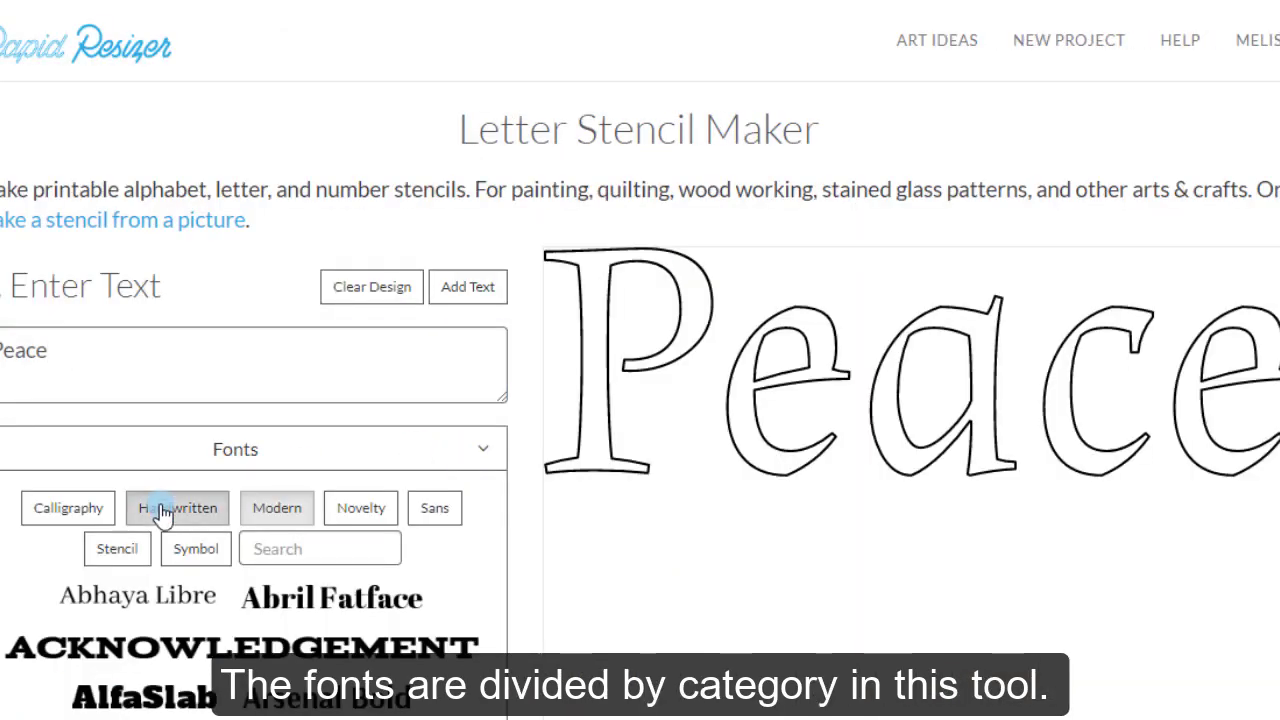
left_click(76, 515)
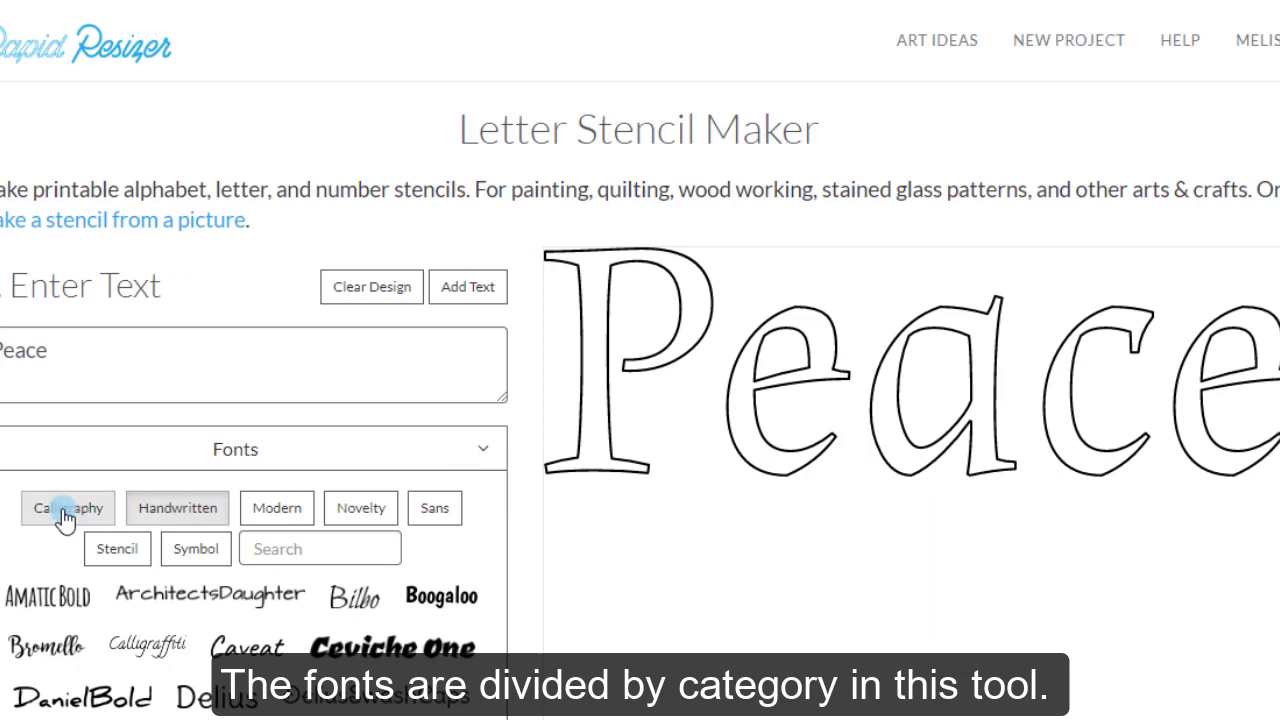
left_click(481, 447)
- Colour the Peace letter outlines blue and give them a matching blue fill
left_click(429, 520)
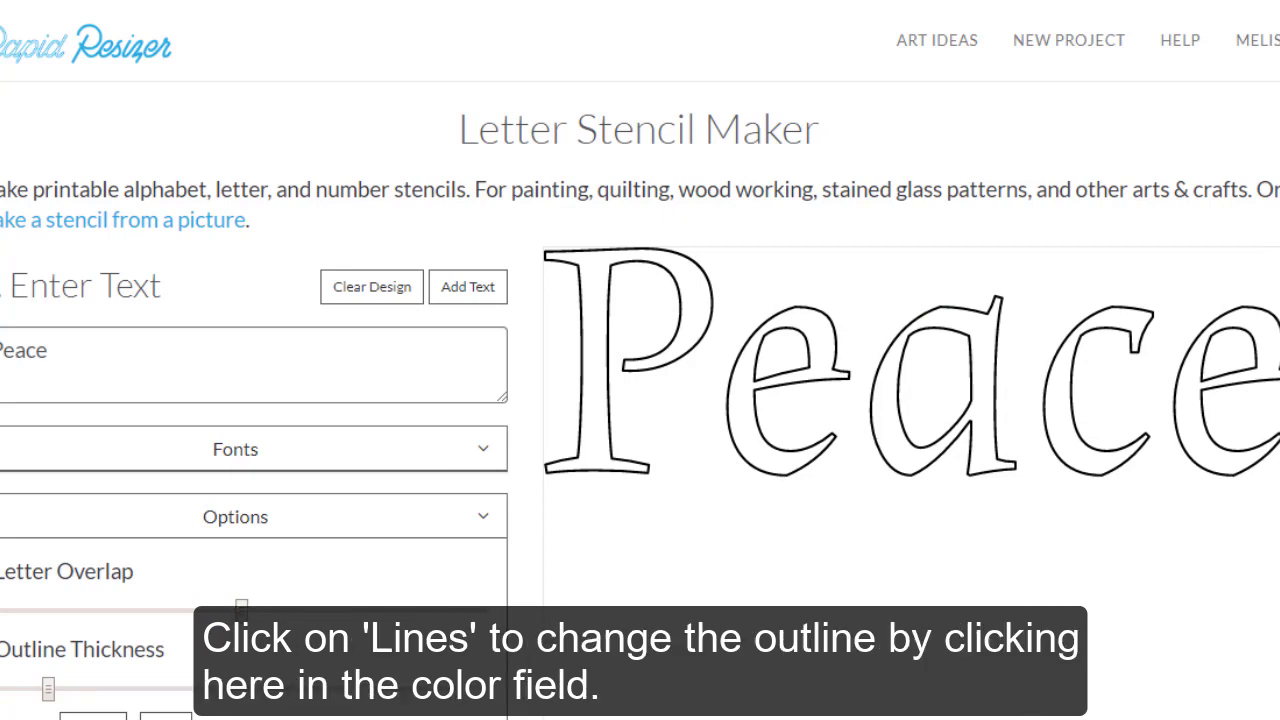
scroll(640, 400, "down", 3)
left_click(93, 509)
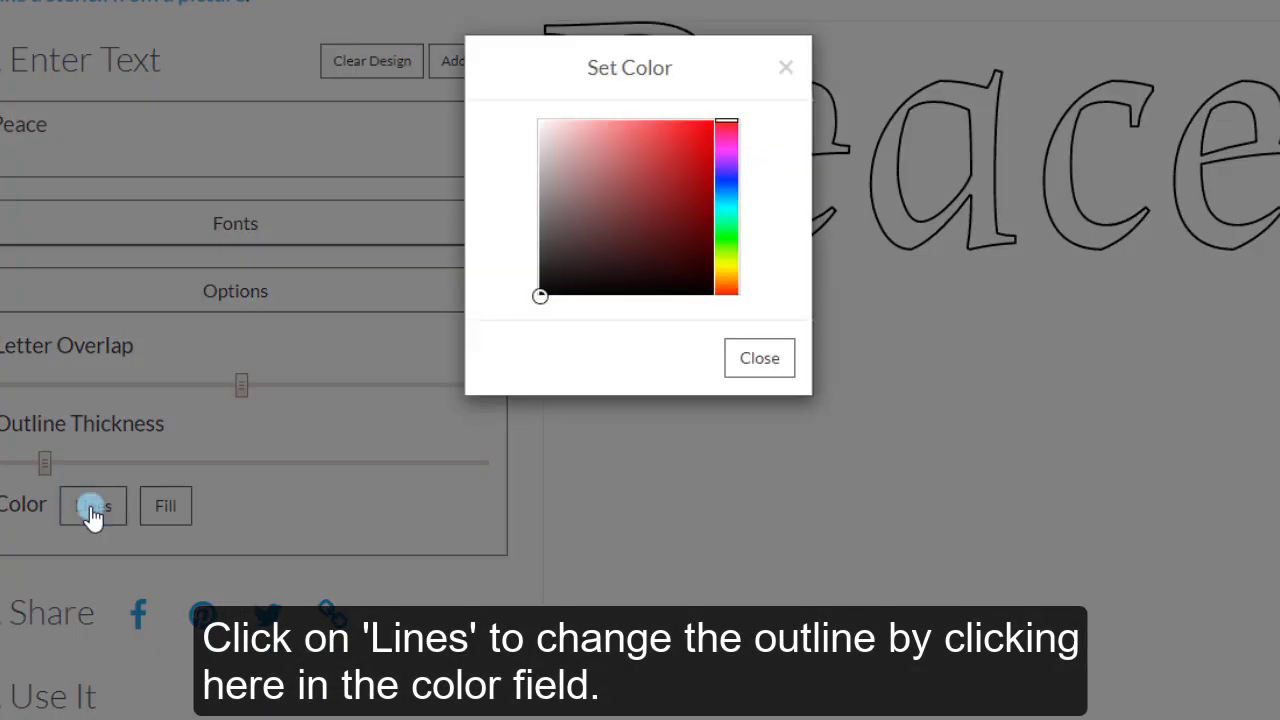
left_click(726, 177)
left_click(636, 141)
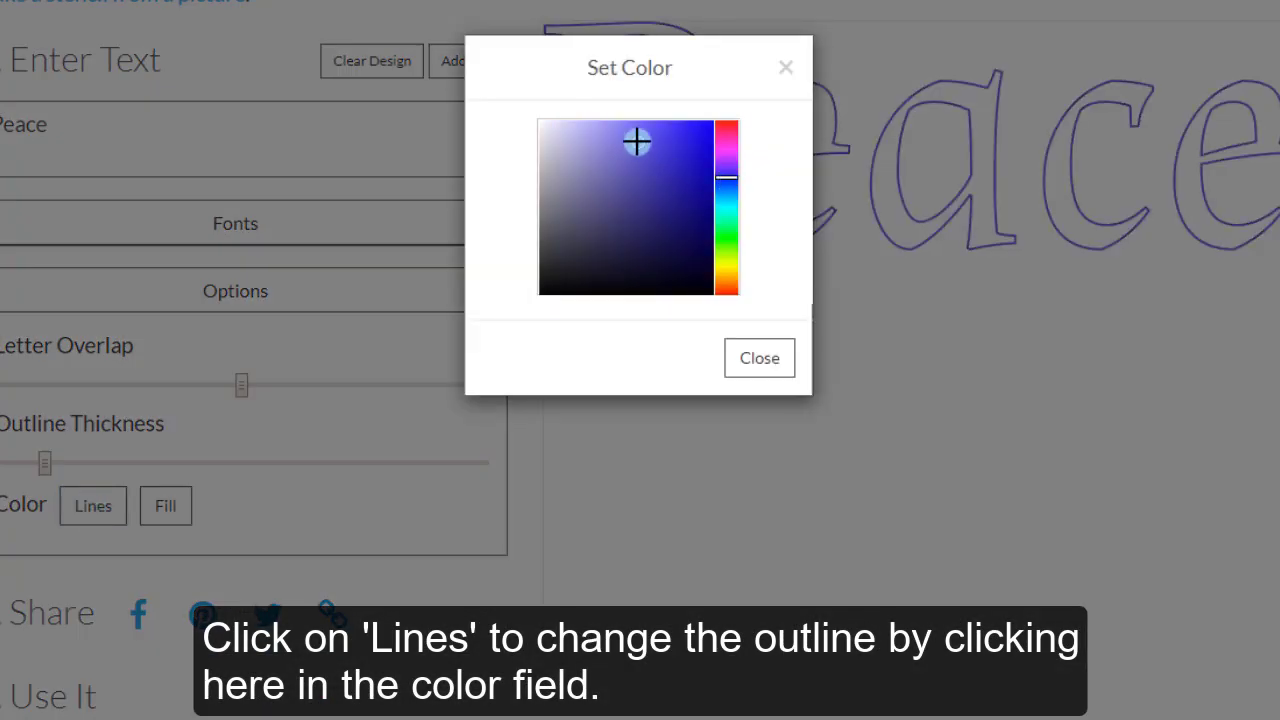
left_click(760, 362)
left_click(168, 505)
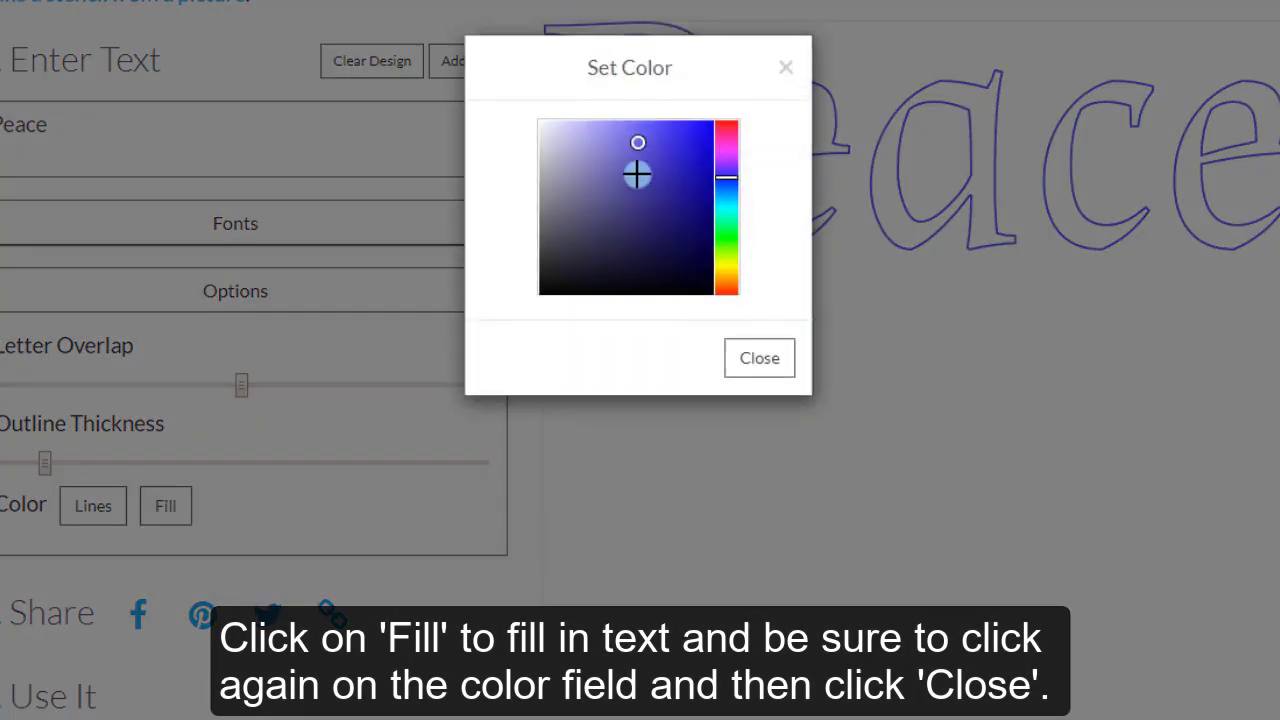
left_click(638, 141)
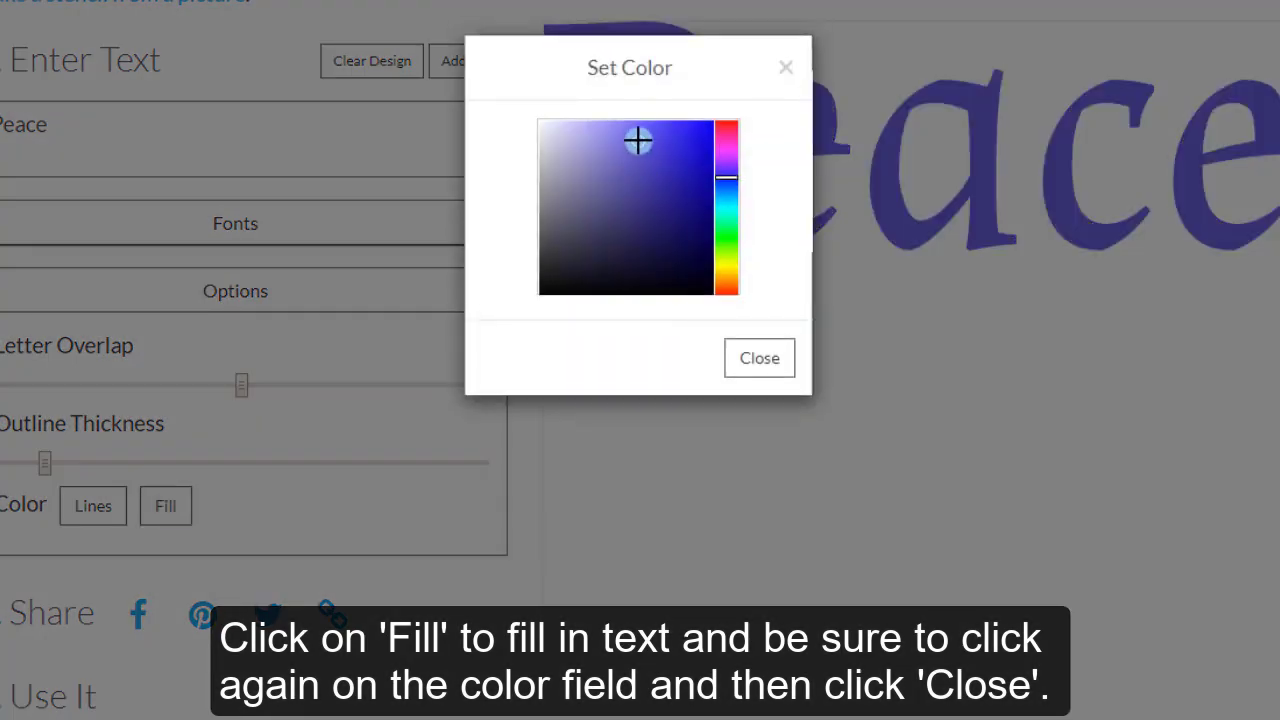
left_click(760, 362)
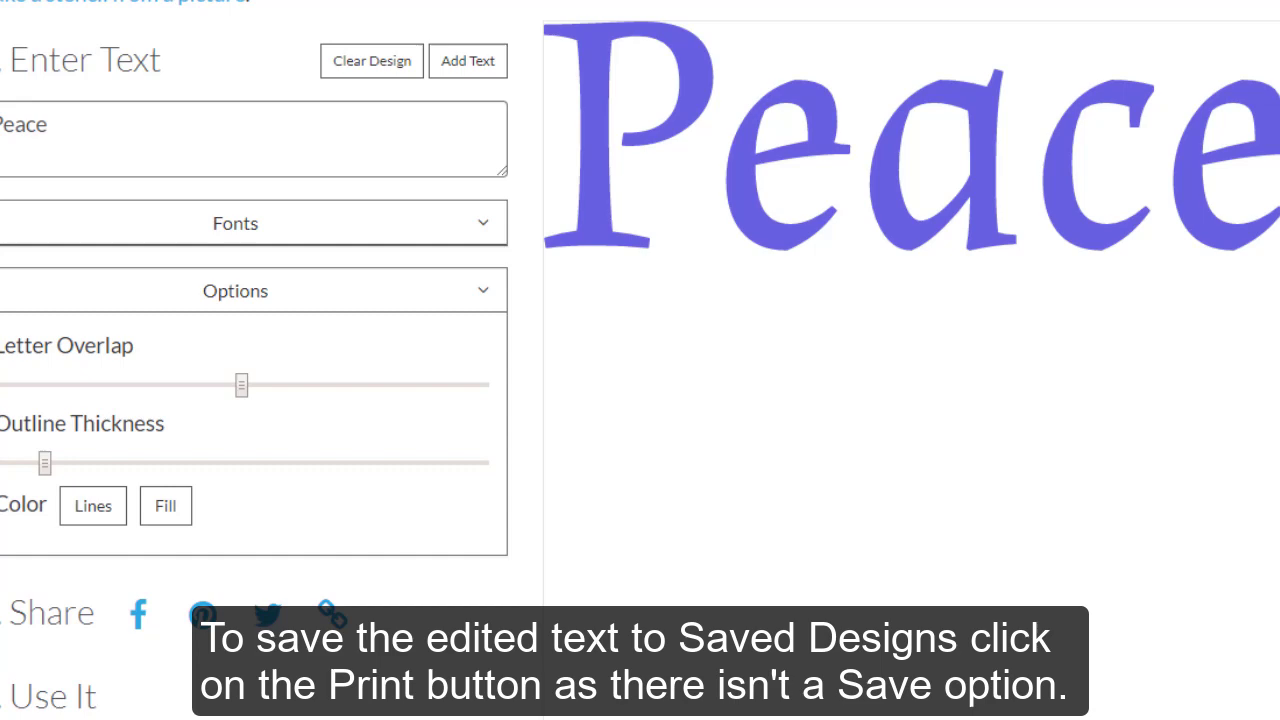
- Send the blue Peace stencil to Customize and Print Full Size, then return via NEW PROJECT
scroll(640, 360, "up", 3)
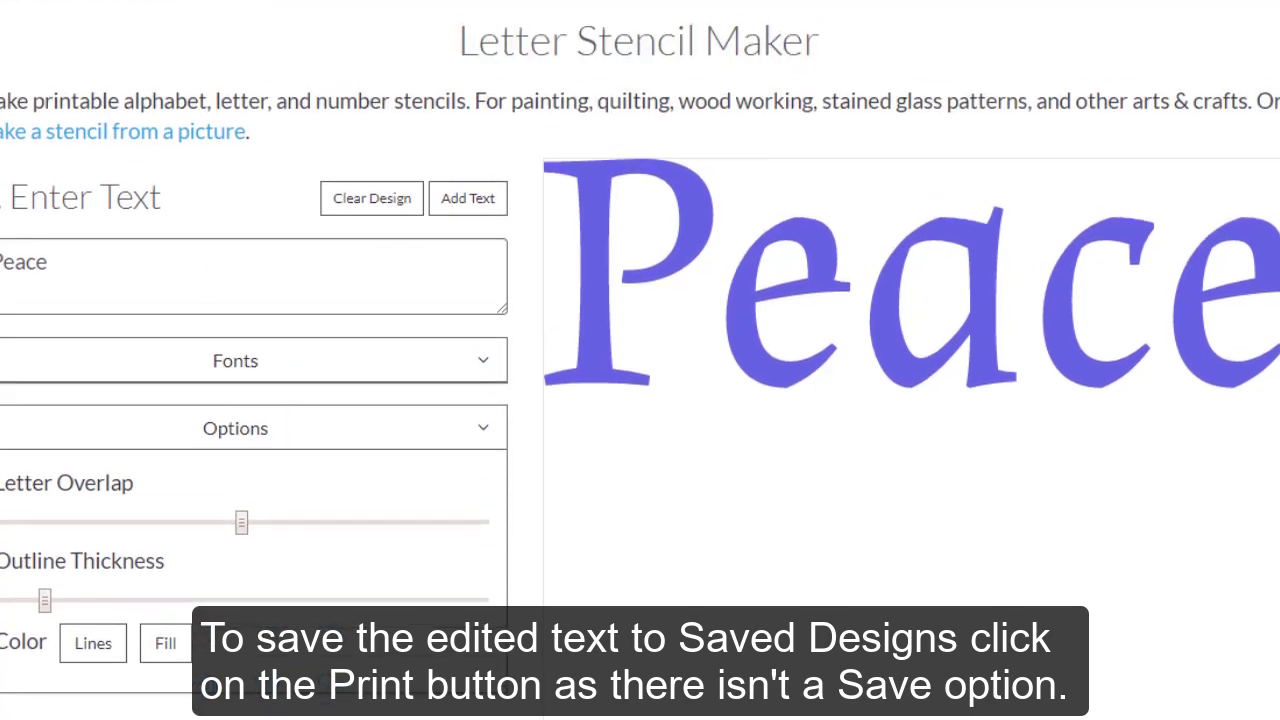
scroll(640, 360, "down", 5)
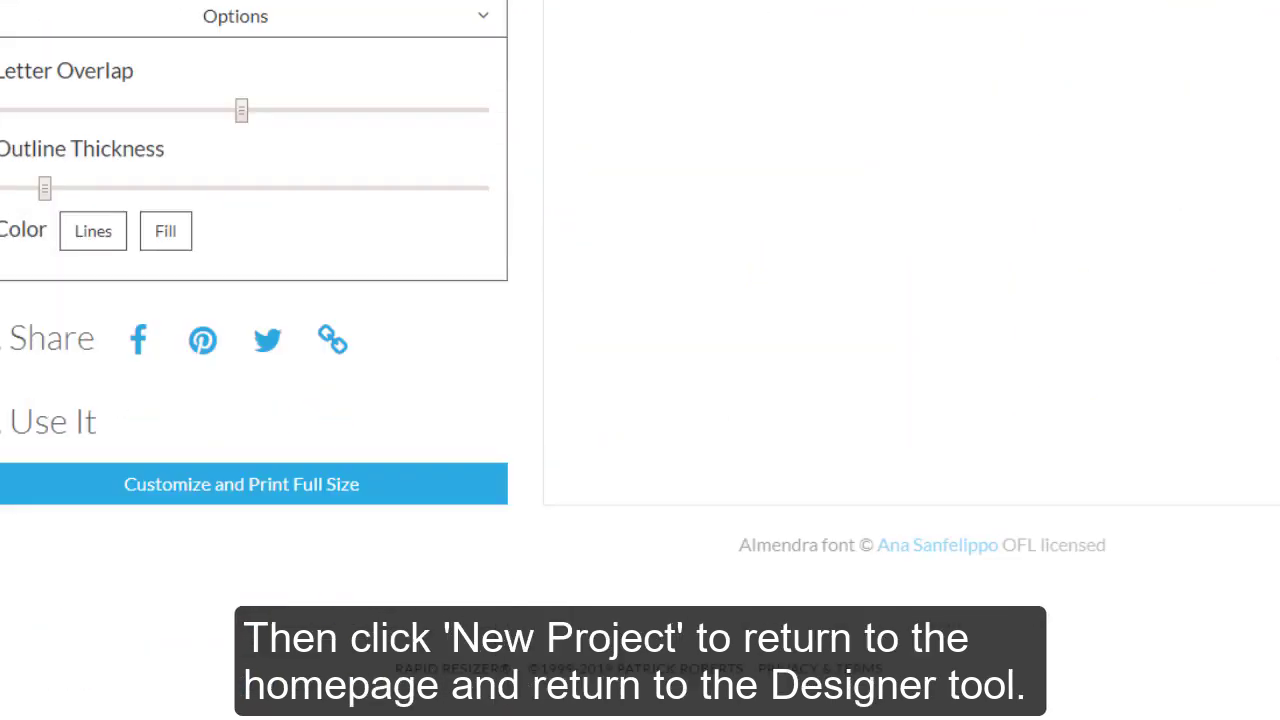
left_click(345, 488)
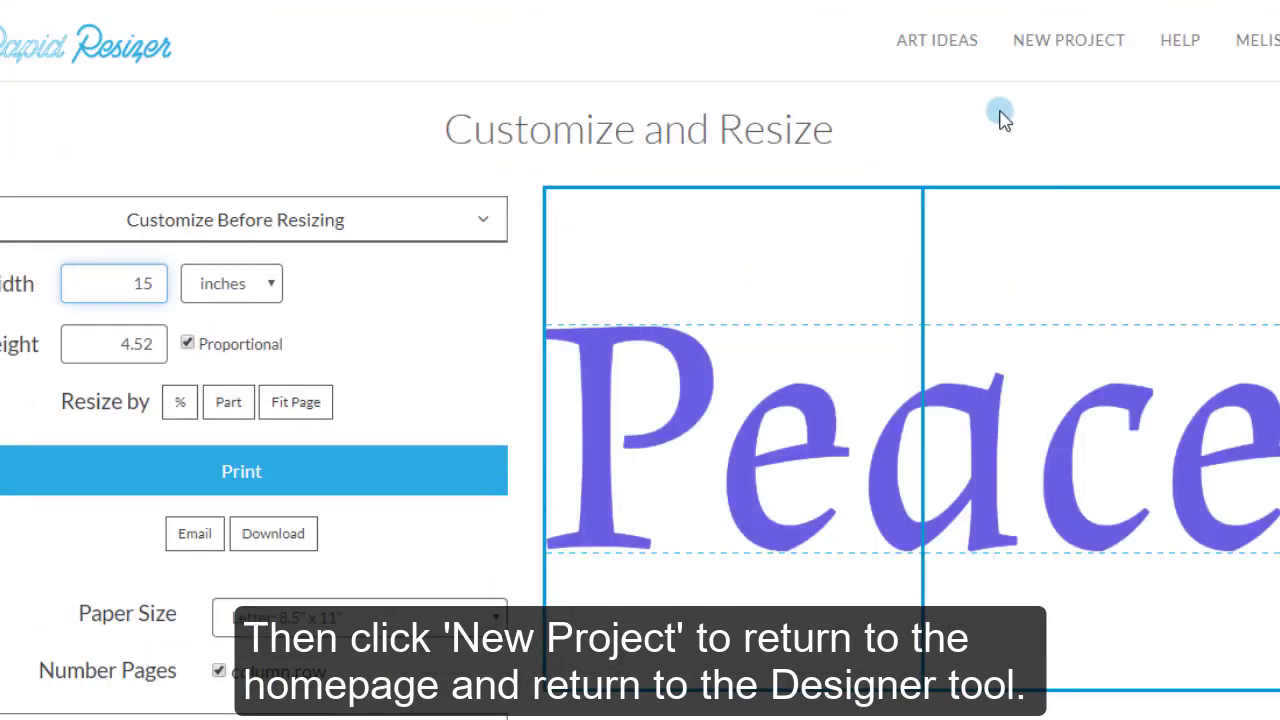
left_click(1066, 45)
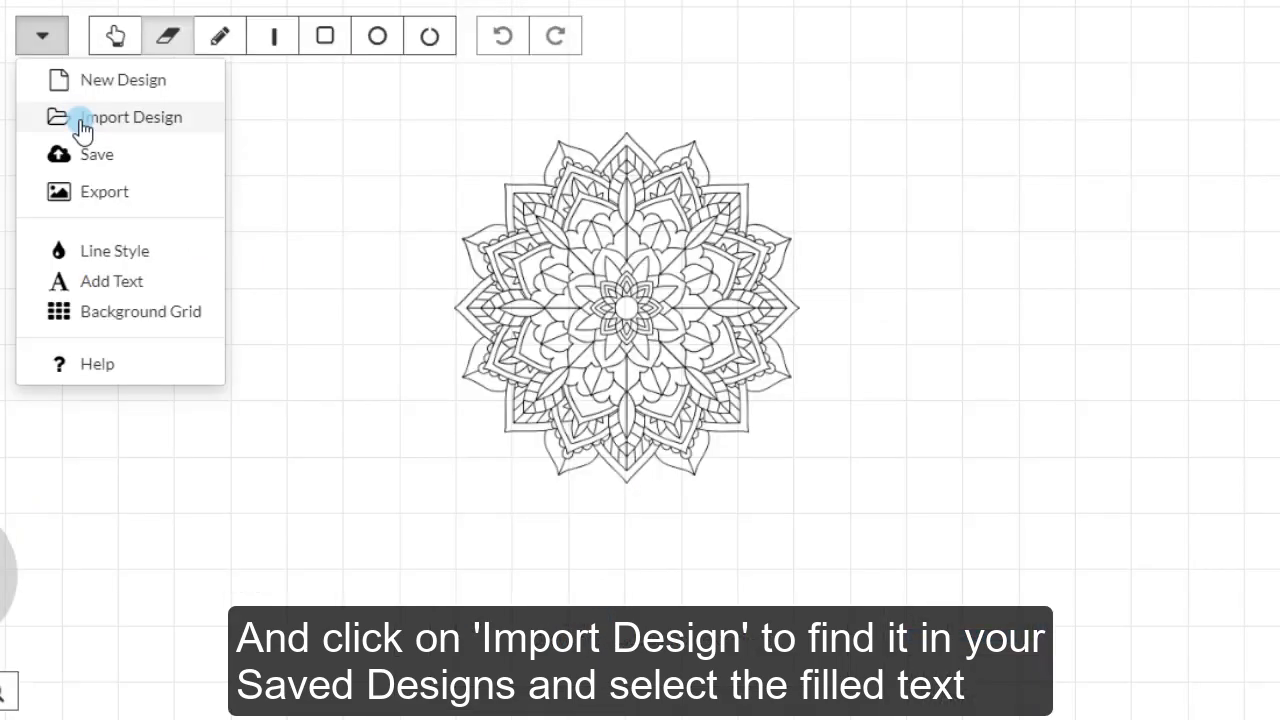
- Import the saved Peace design below the mandala, then draw a semicircular arc across the canvas
left_click(80, 127)
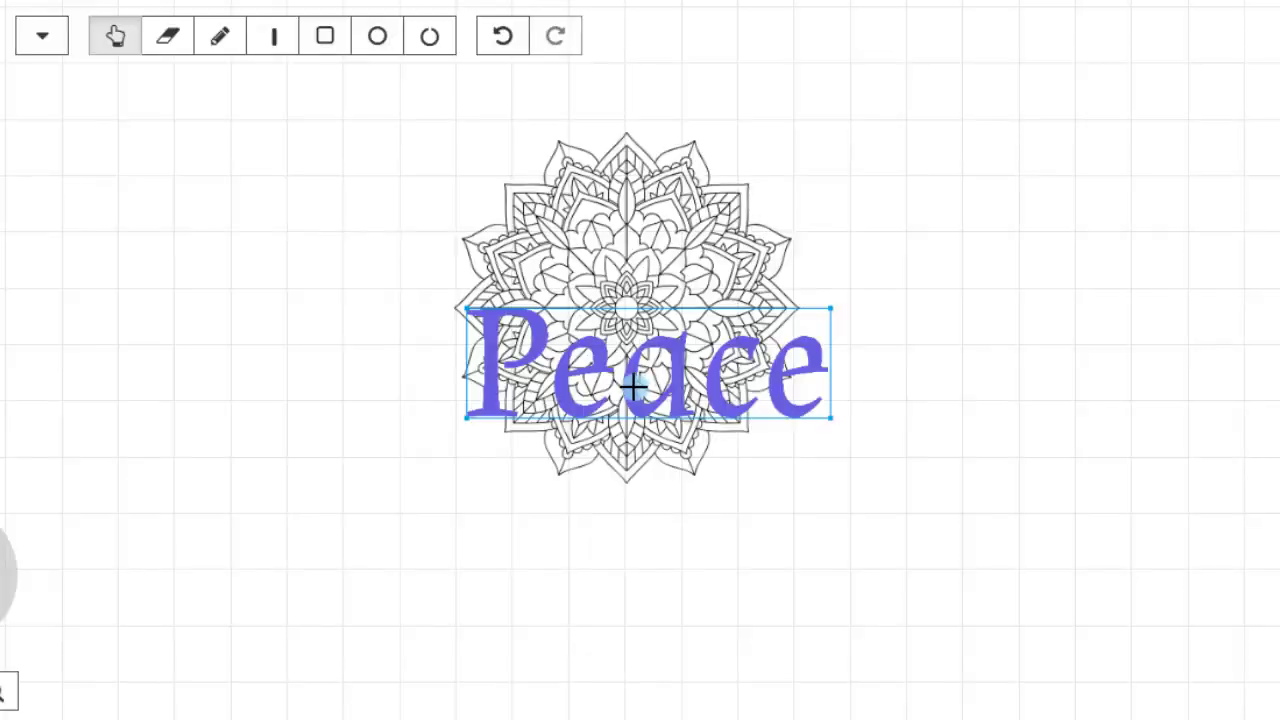
left_click_drag(626, 380, 610, 581)
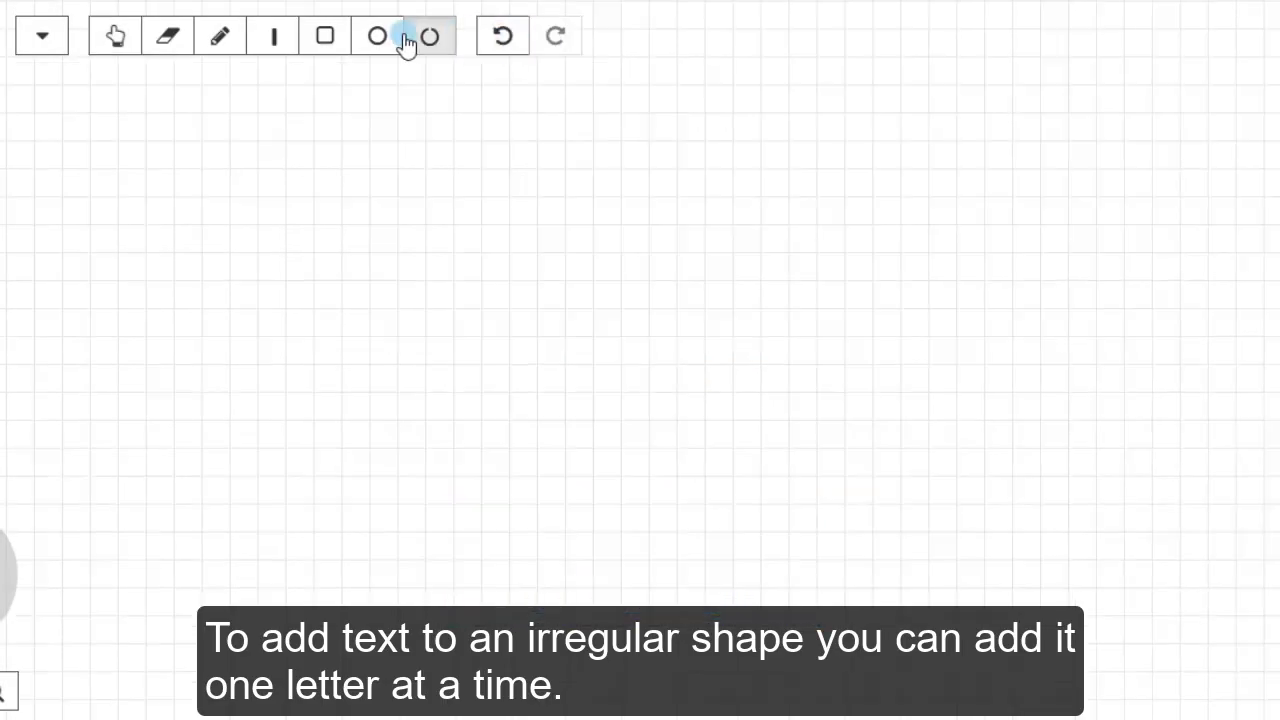
left_click(429, 40)
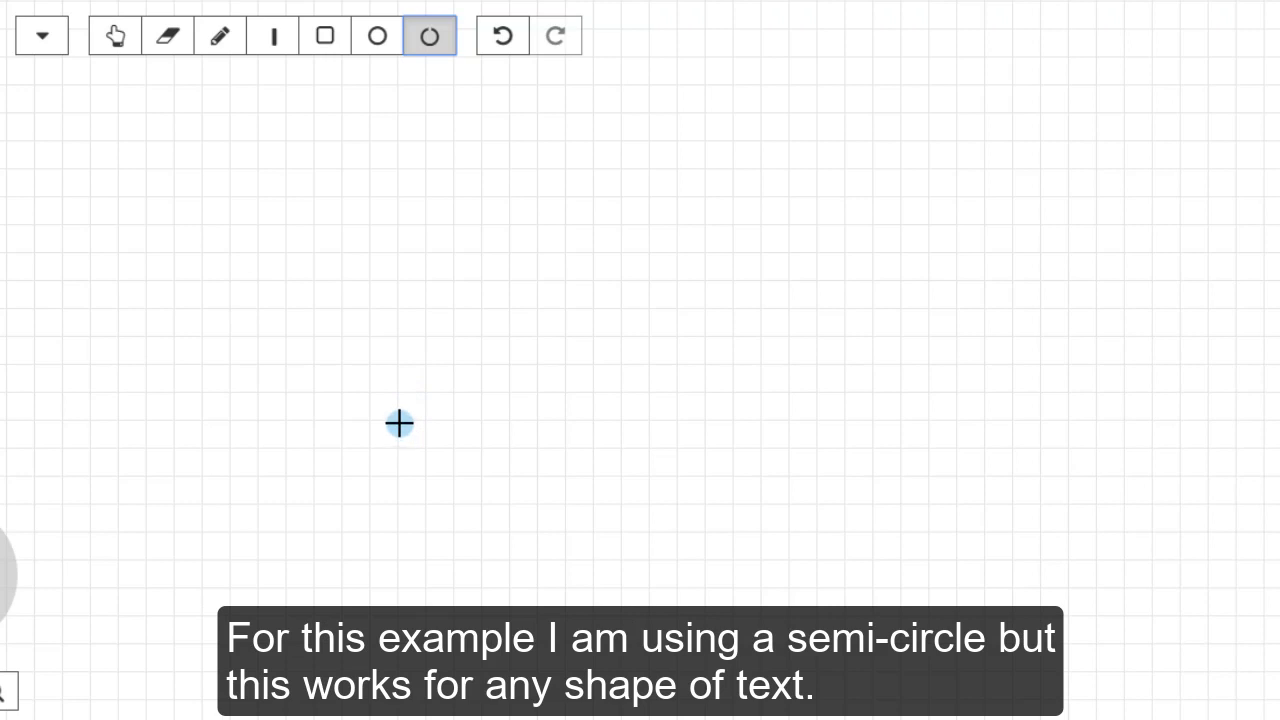
mouse_move(404, 419)
left_mouse_down()
mouse_move(539, 314)
mouse_move(713, 286)
mouse_move(841, 370)
mouse_move(884, 378)
mouse_move(923, 420)
left_mouse_up()
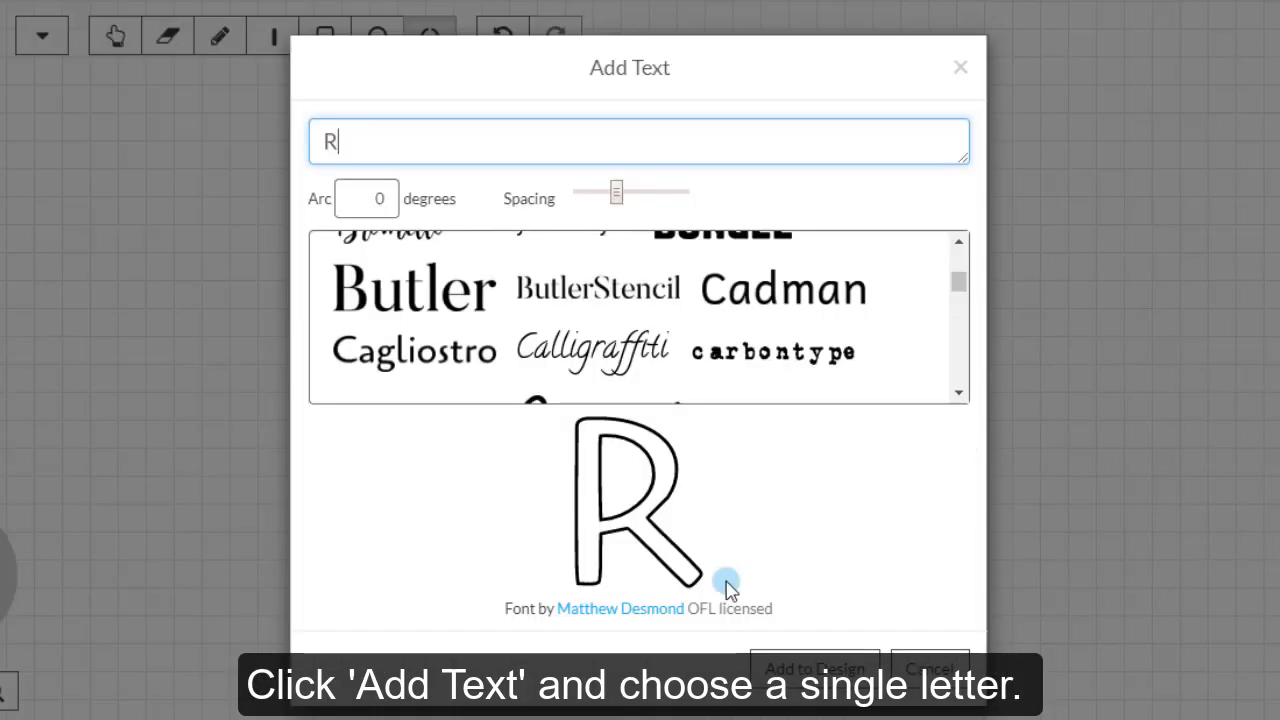
- Insert a letter R, shrink it, tilt it clockwise, and set it at the arc's left end
left_click(833, 672)
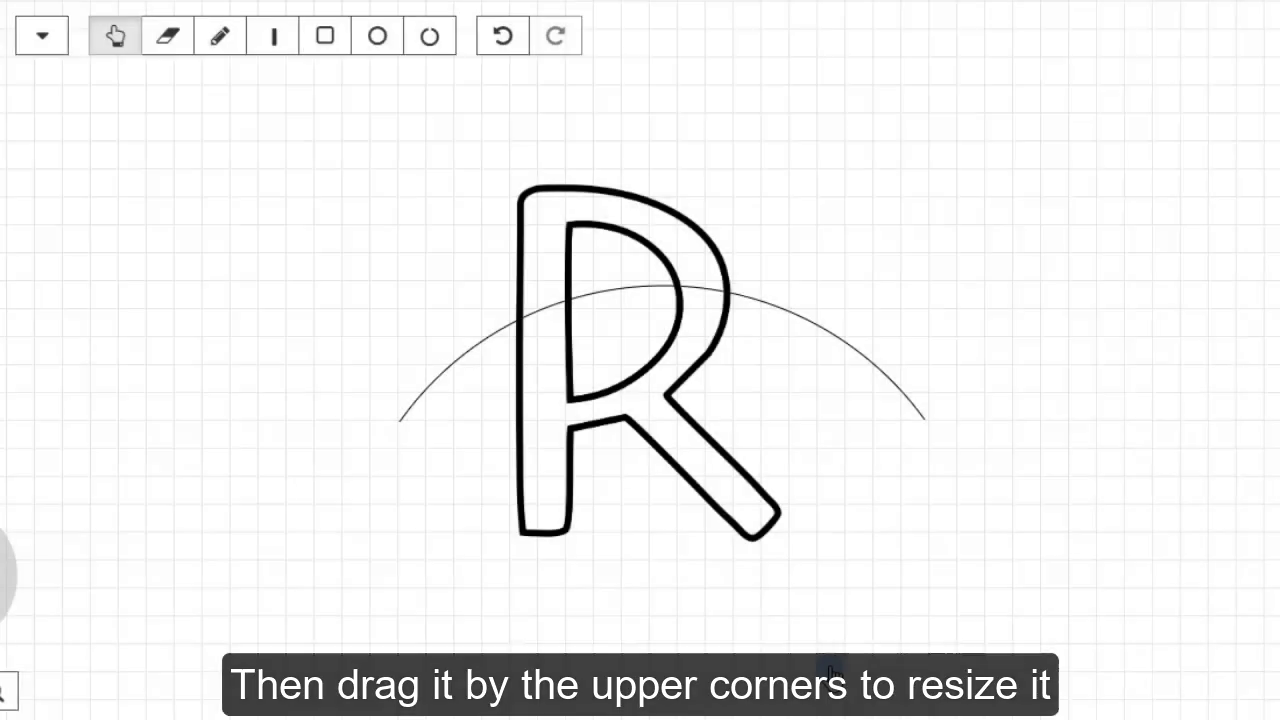
left_click(618, 443)
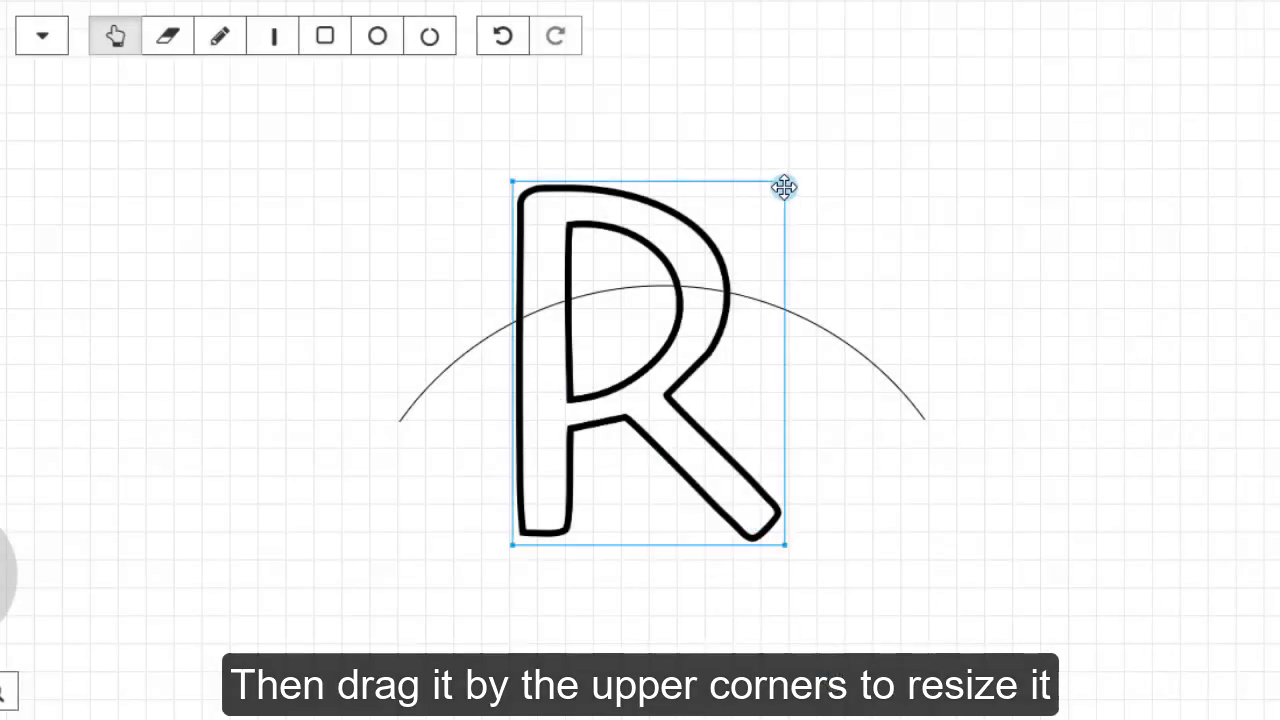
left_click_drag(784, 188, 597, 445)
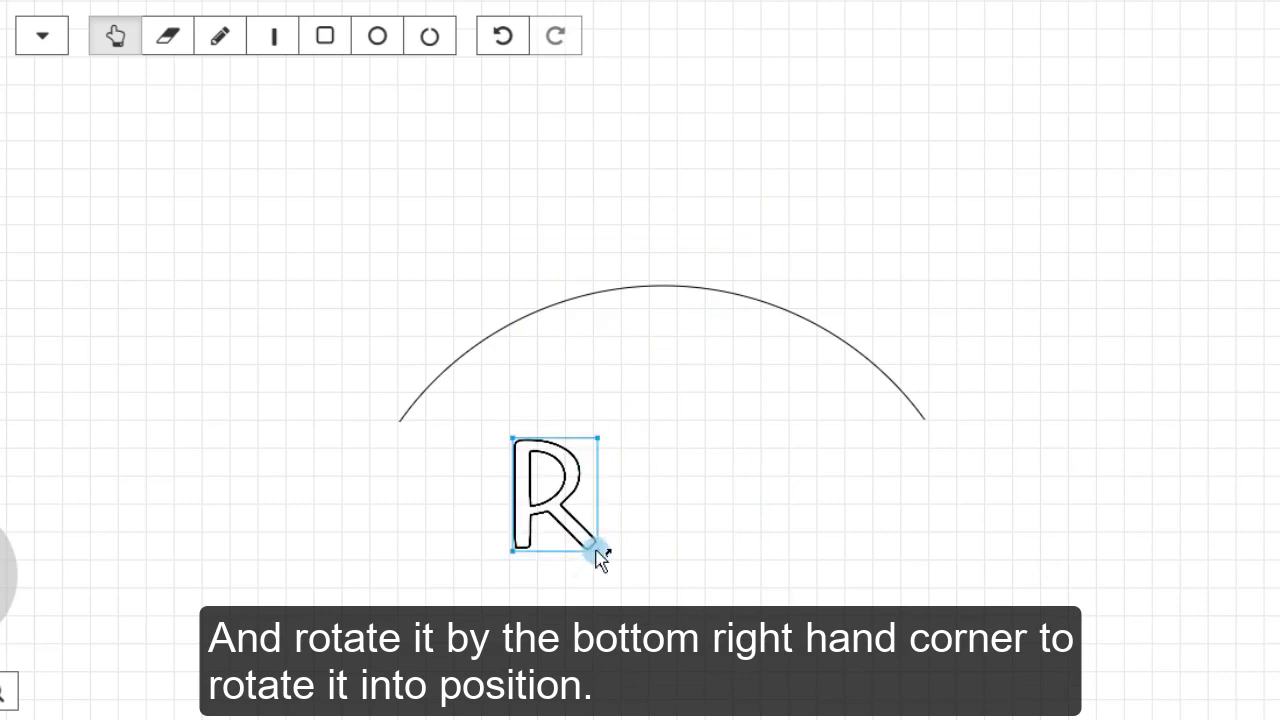
left_click_drag(597, 550, 621, 518)
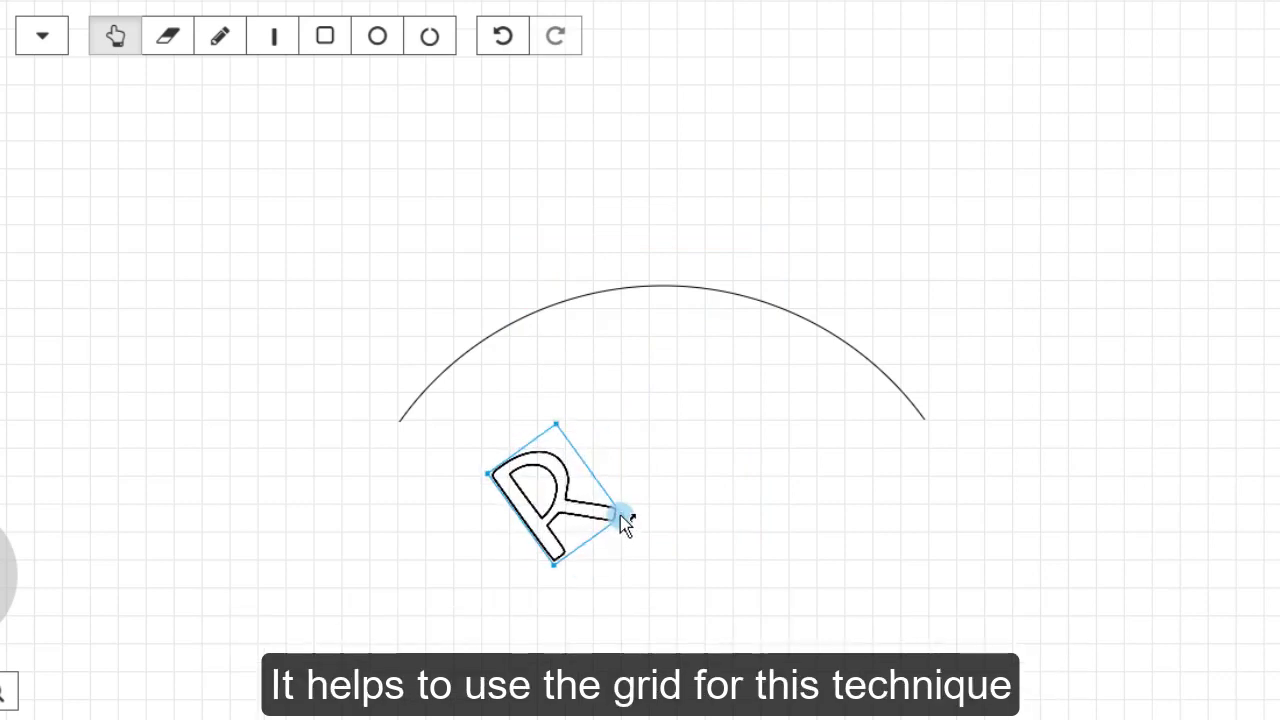
left_click_drag(549, 495, 376, 337)
left_click(457, 357)
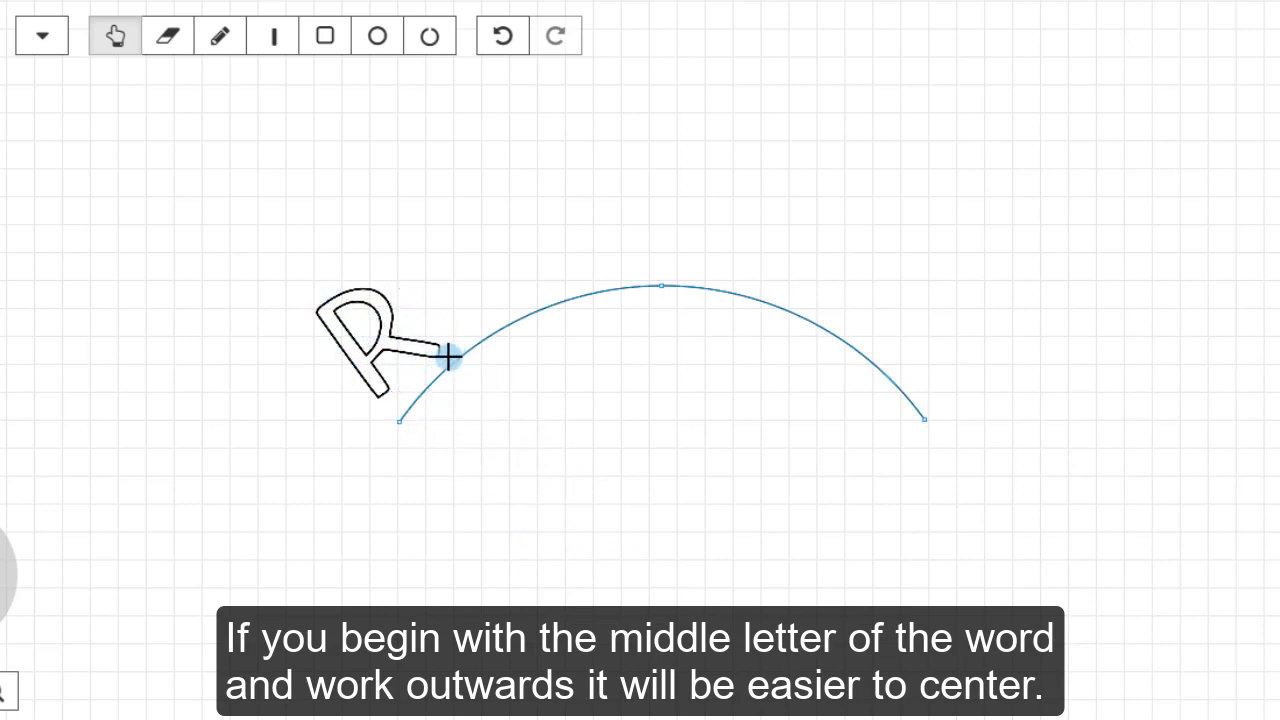
left_click(447, 352)
left_click_drag(447, 352, 447, 342)
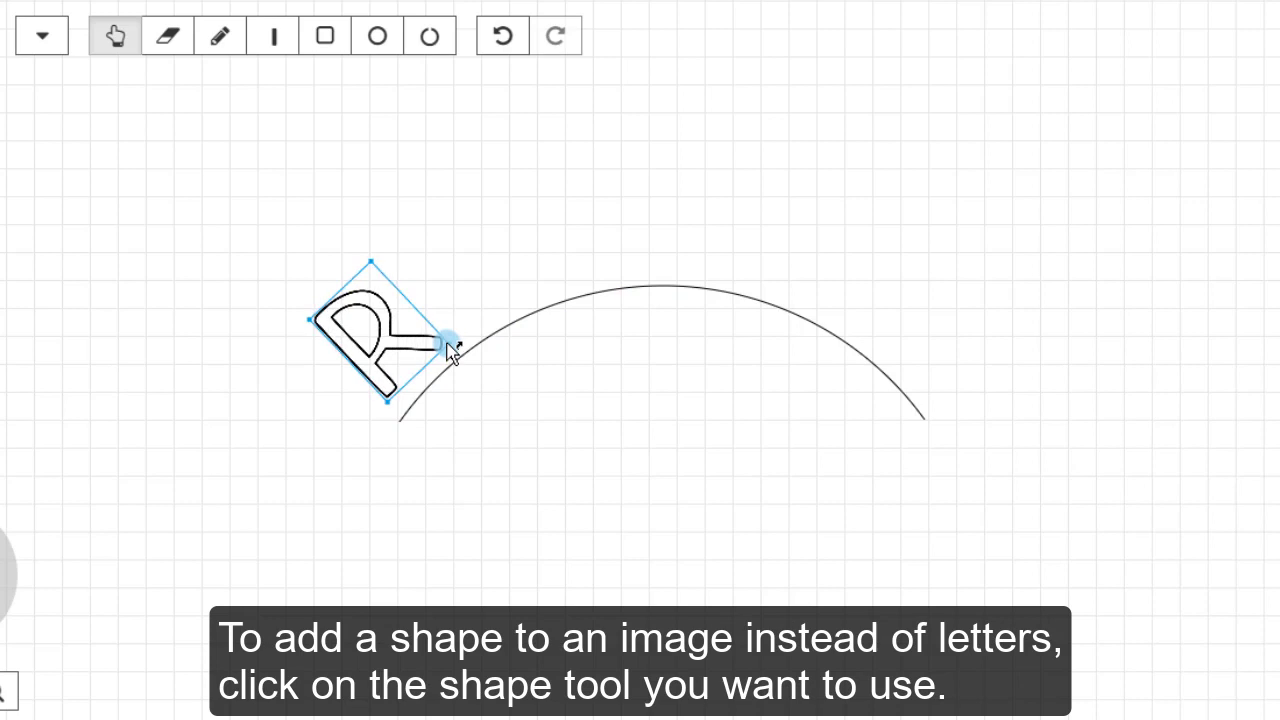
- Deselect the R and insert the saved tree design from Import Design
left_click(769, 237)
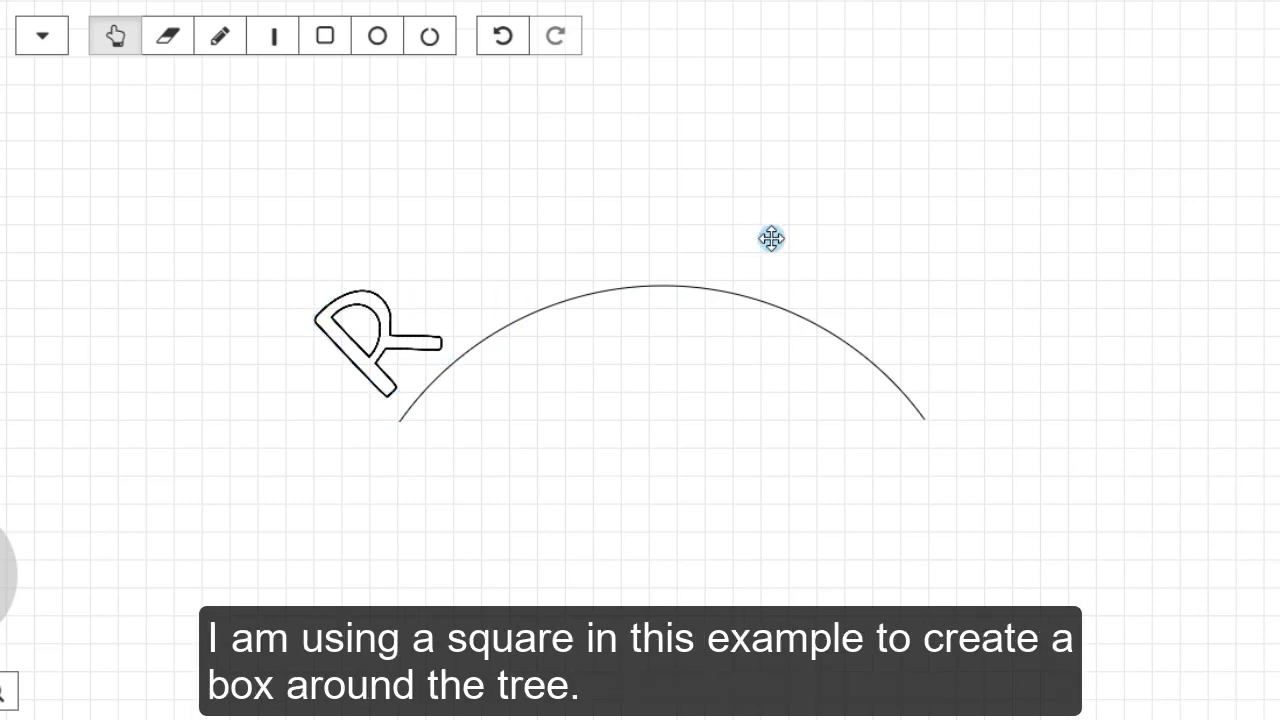
left_click(42, 36)
left_click(128, 121)
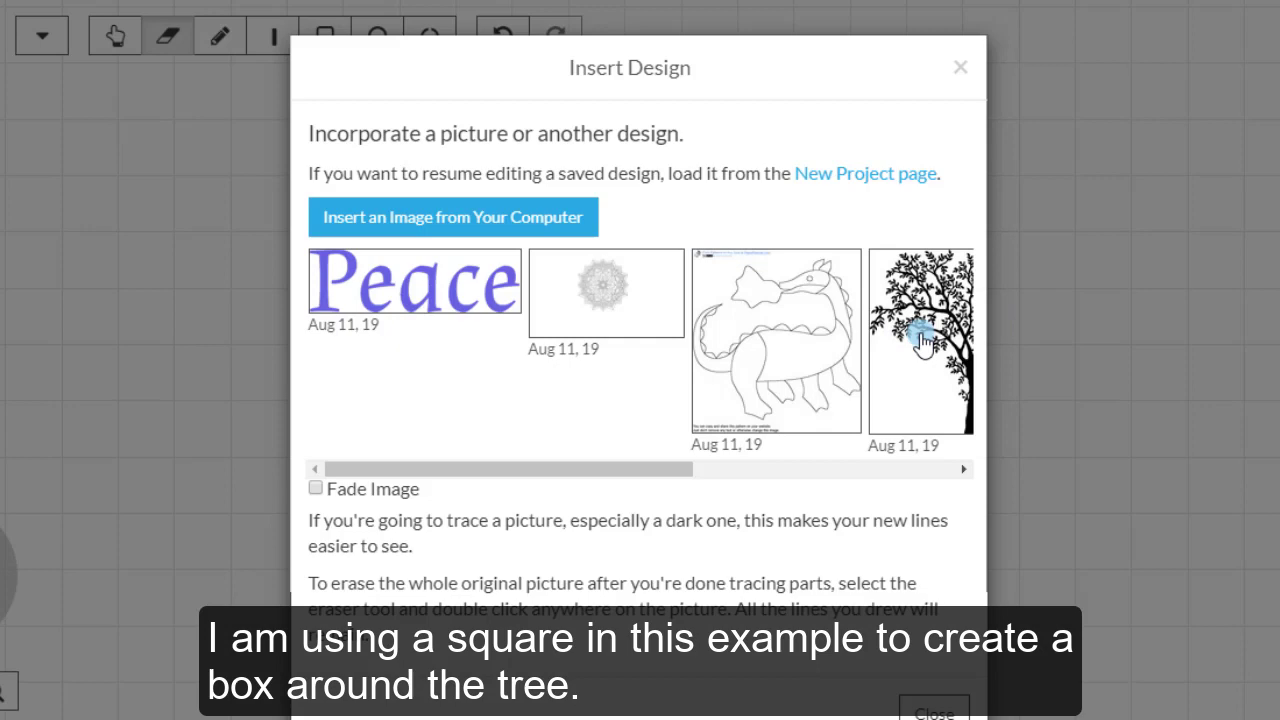
left_click(924, 341)
- Draw a square box and move it so it surrounds the tree
key("r")
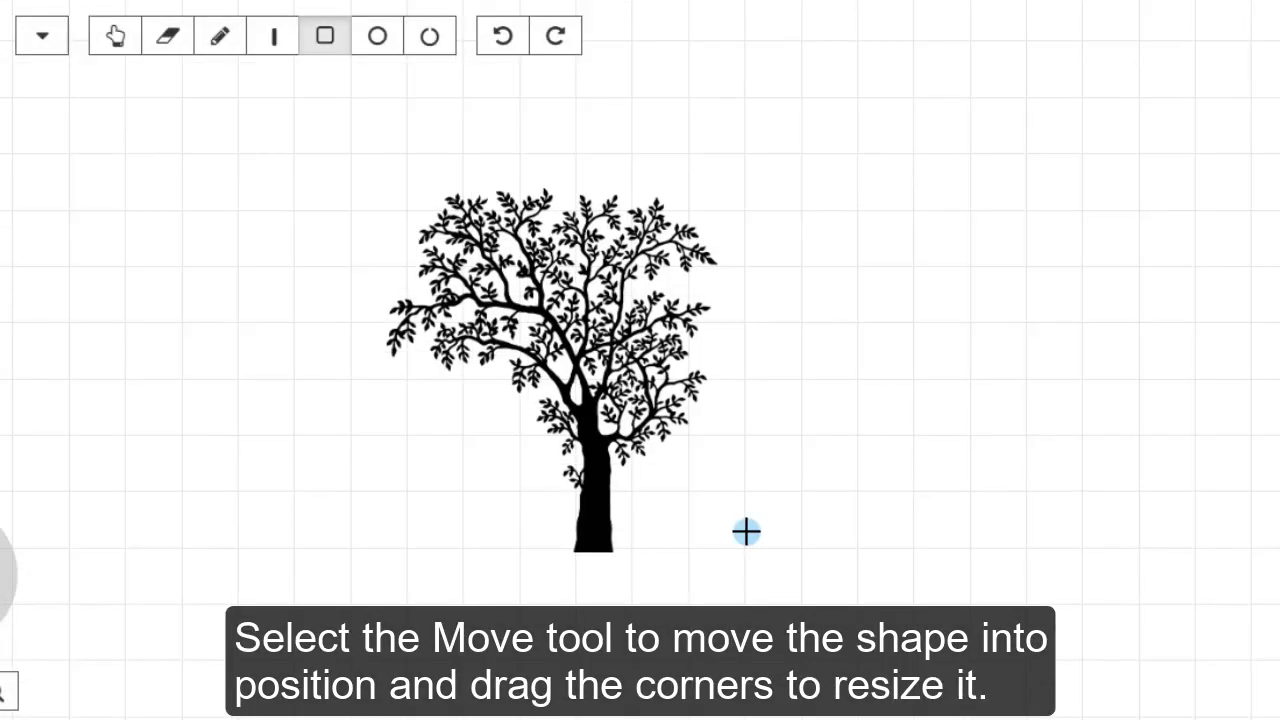
left_click_drag(747, 532, 577, 447)
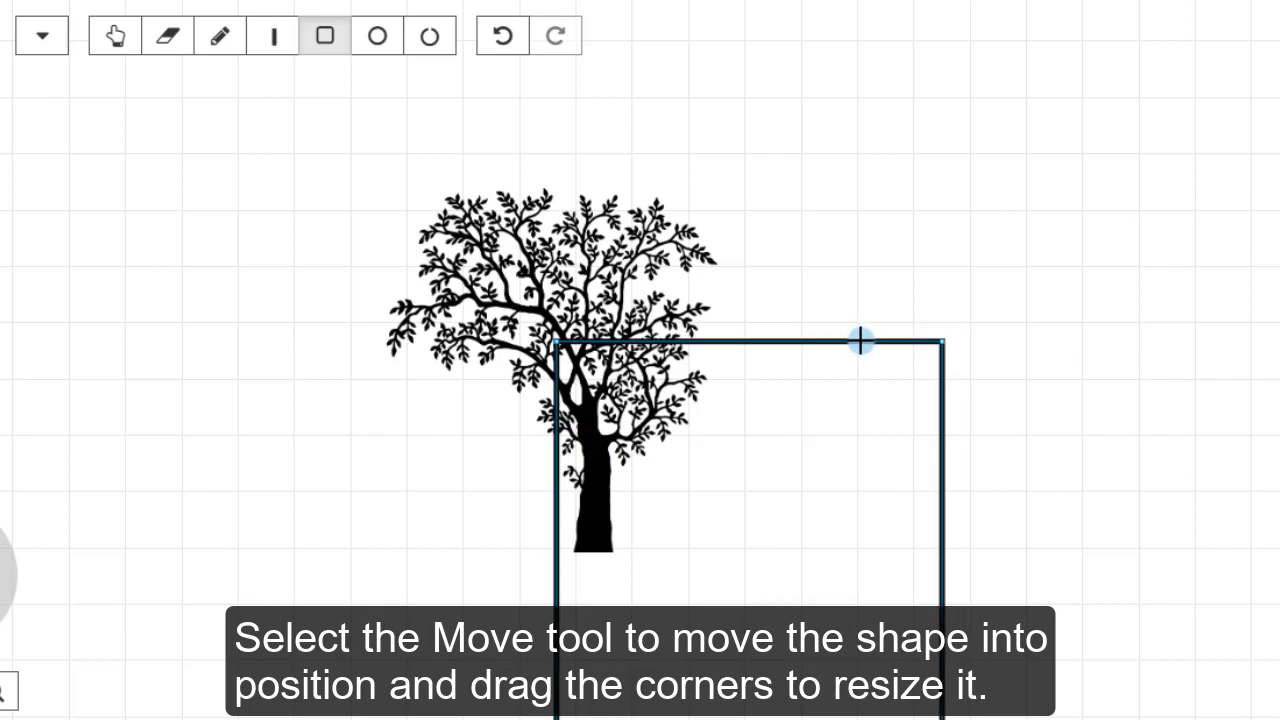
left_click(114, 36)
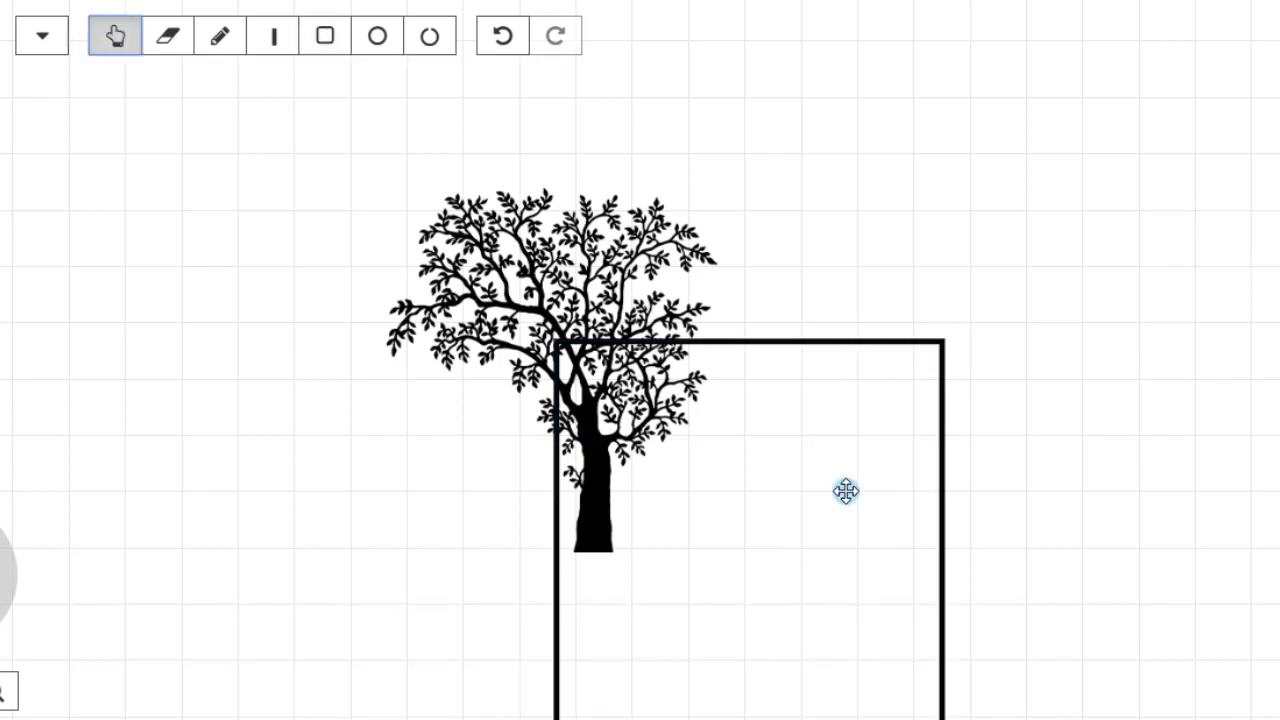
left_click_drag(794, 343, 663, 229)
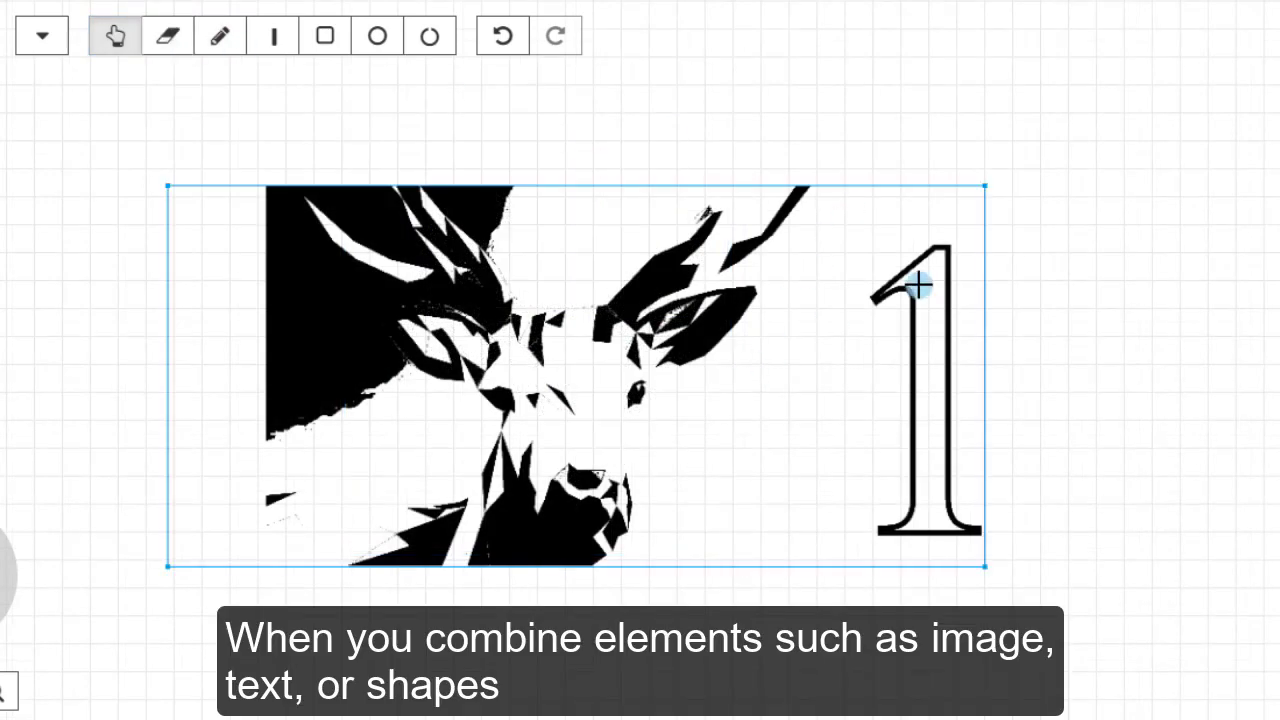
- Erase the outlined numeral 1 beside the deer with the Eraser
left_click(168, 37)
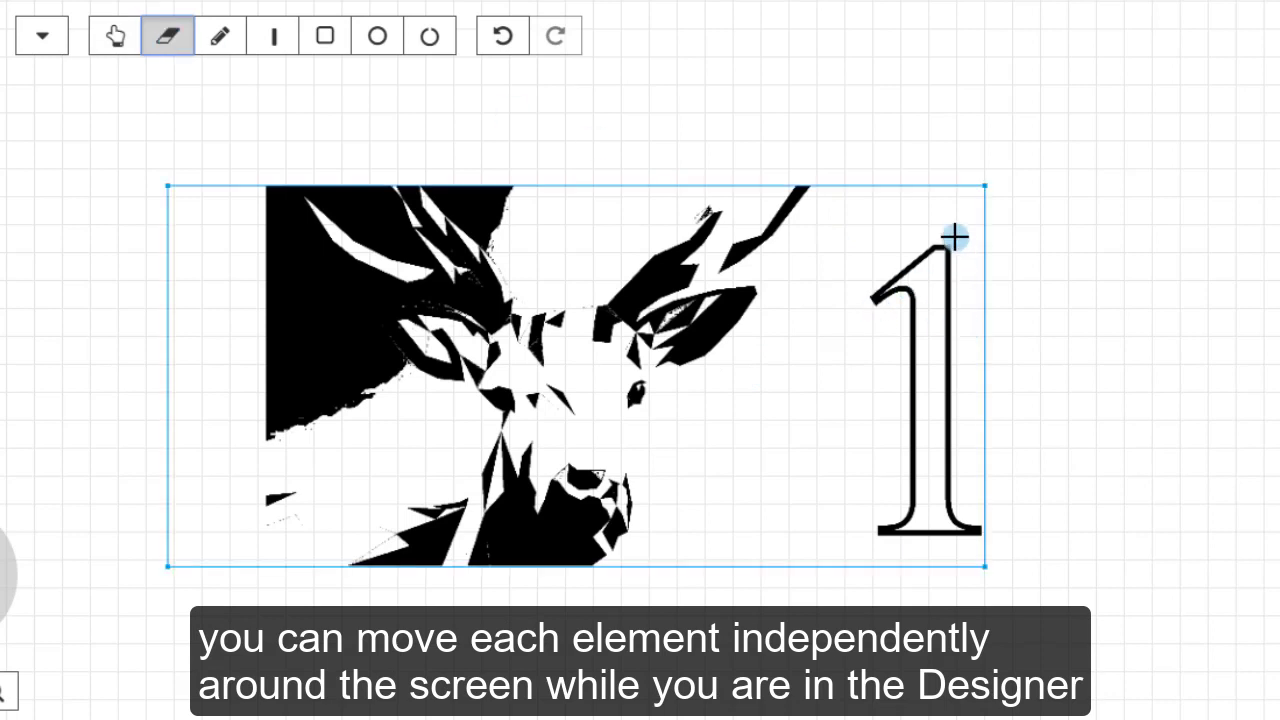
mouse_move(955, 235)
left_mouse_down()
mouse_move(884, 322)
mouse_move(984, 214)
mouse_move(918, 439)
mouse_move(855, 520)
mouse_move(953, 397)
mouse_move(872, 494)
mouse_move(960, 406)
mouse_move(878, 535)
mouse_move(980, 443)
mouse_move(887, 557)
mouse_move(971, 489)
mouse_move(859, 562)
mouse_move(988, 477)
mouse_move(944, 537)
mouse_move(989, 531)
left_mouse_up()
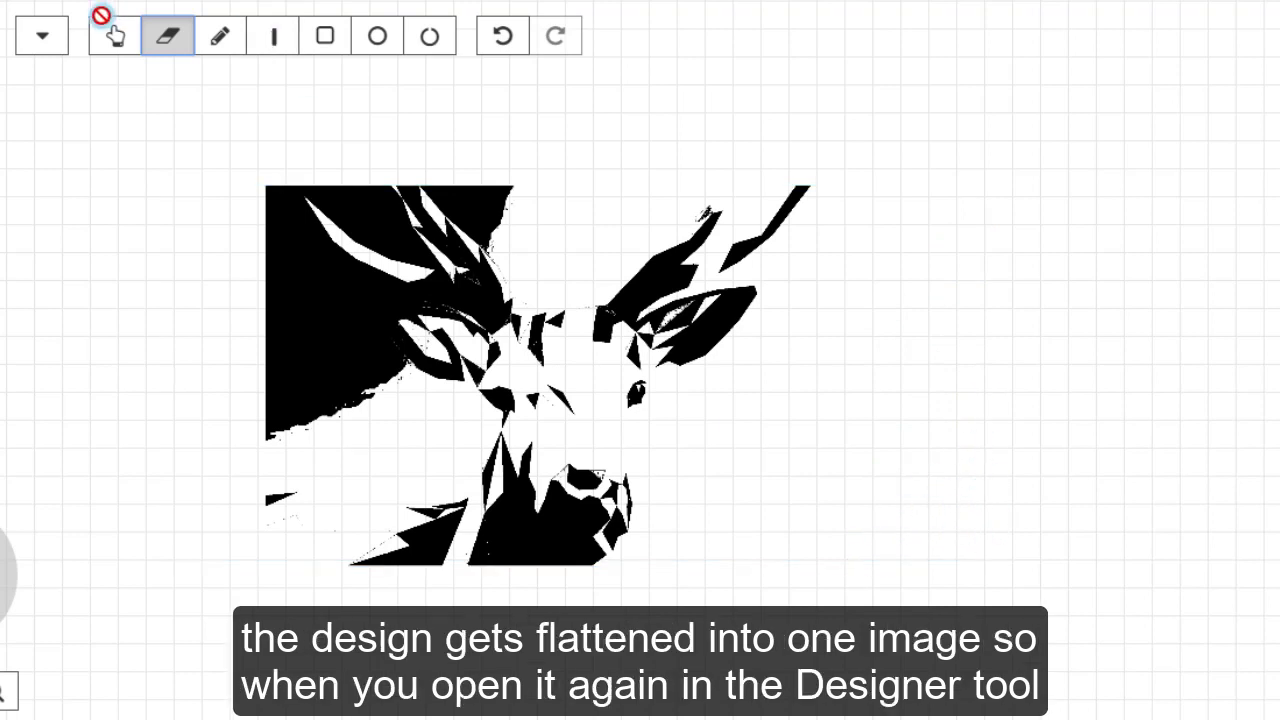
- Replace the Add Text entry with '2' and add the outlined numeral to the design
left_click(40, 22)
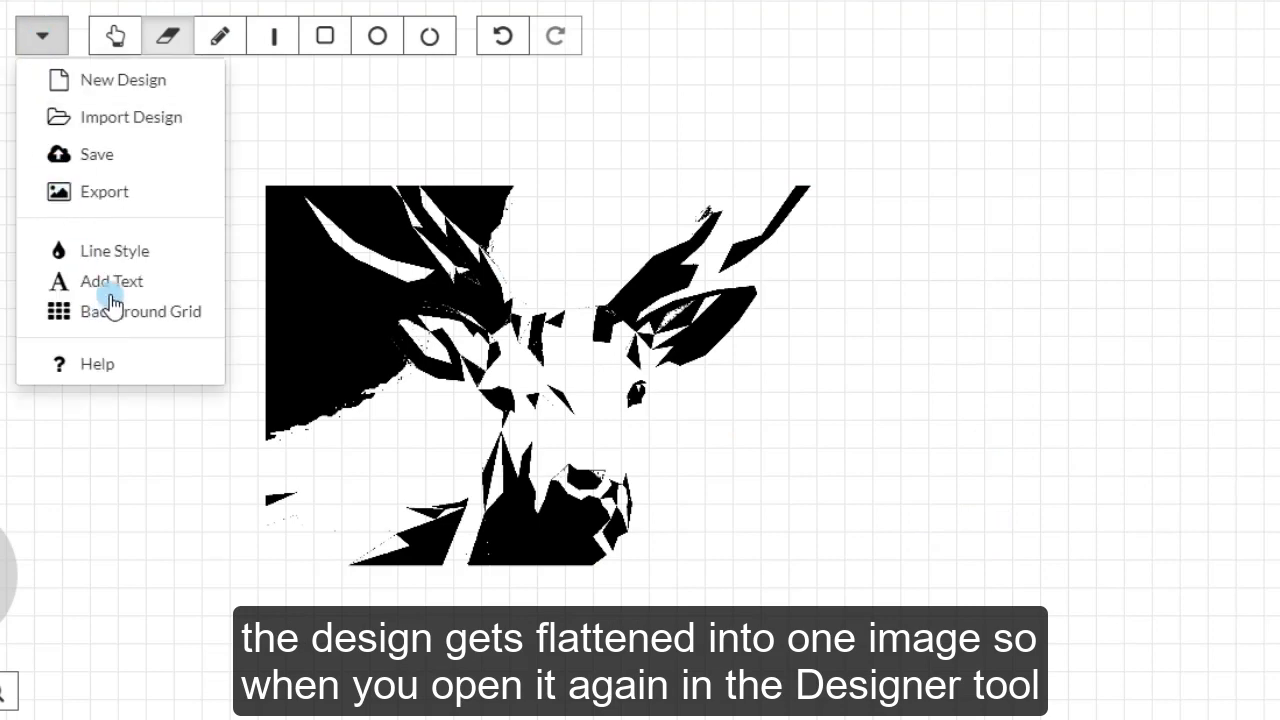
left_click(112, 283)
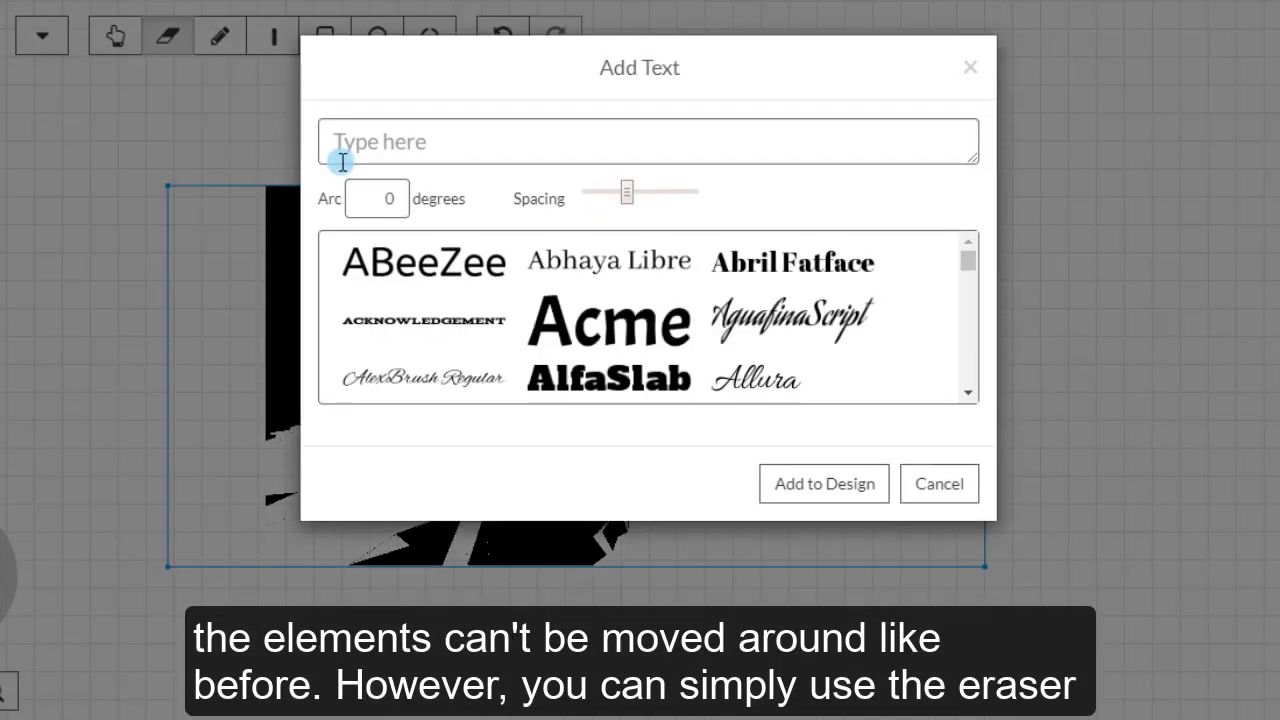
left_click(411, 145)
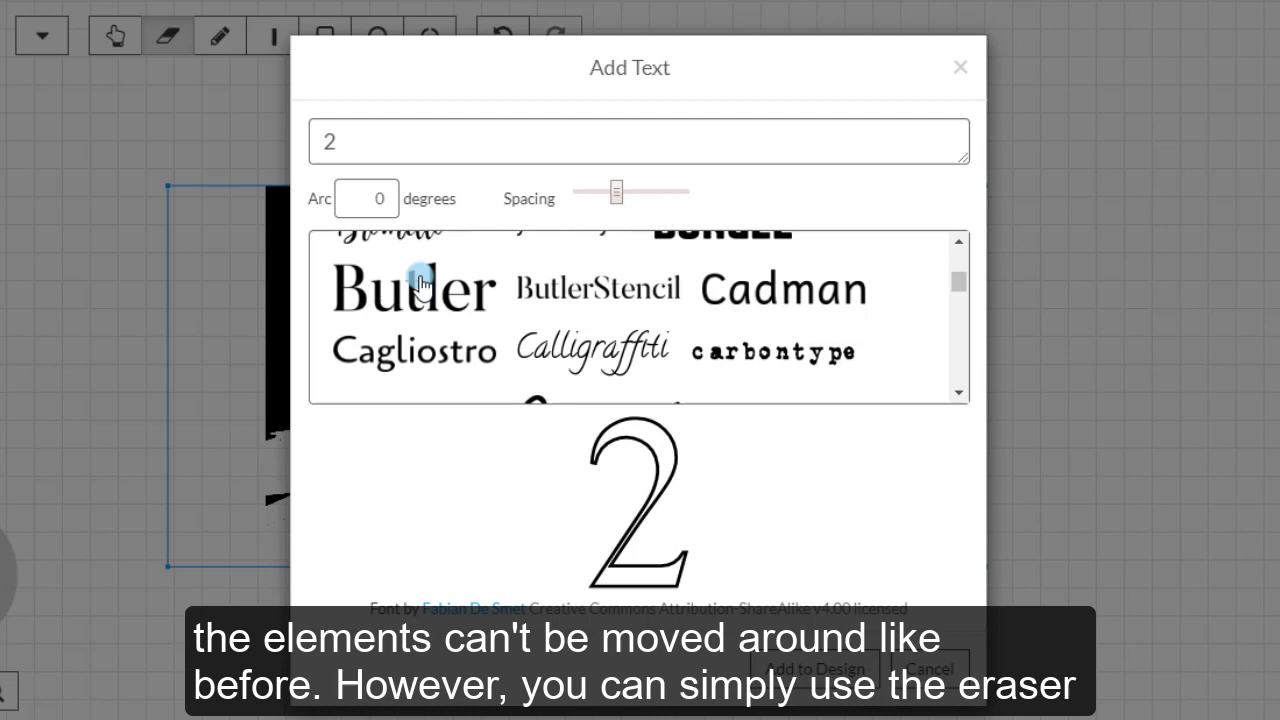
left_click(363, 155)
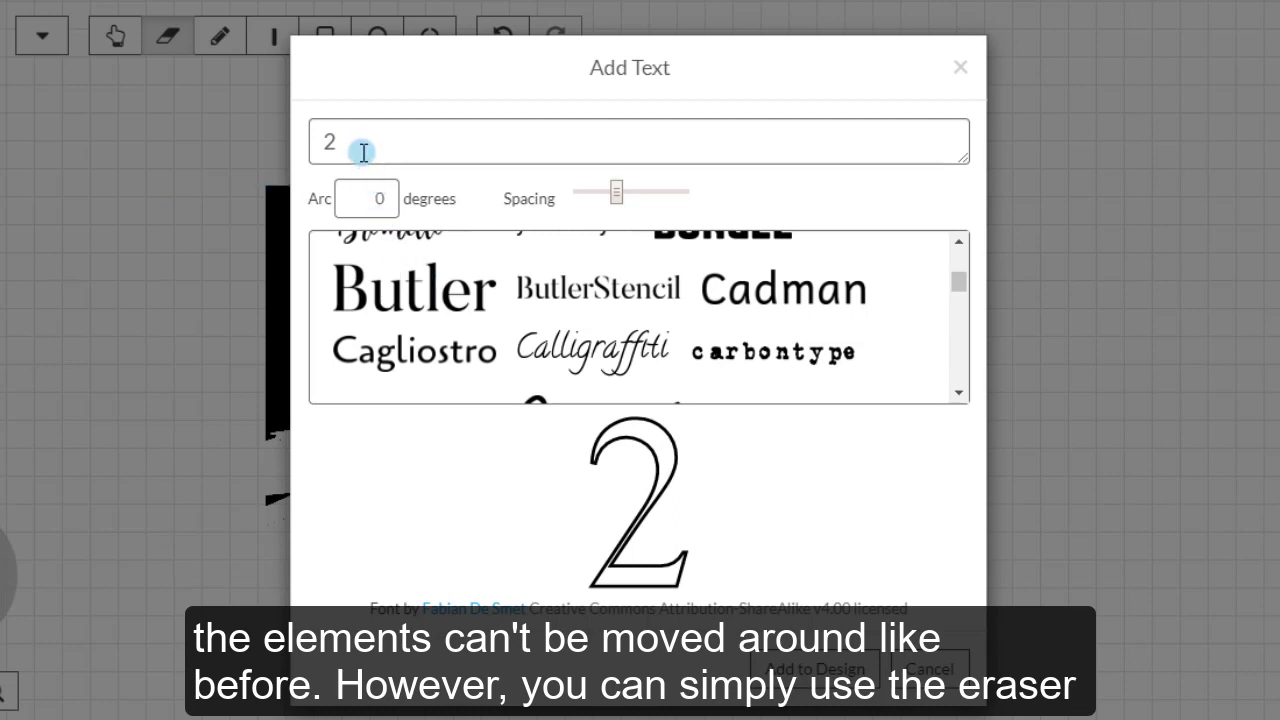
key("BackSpace")
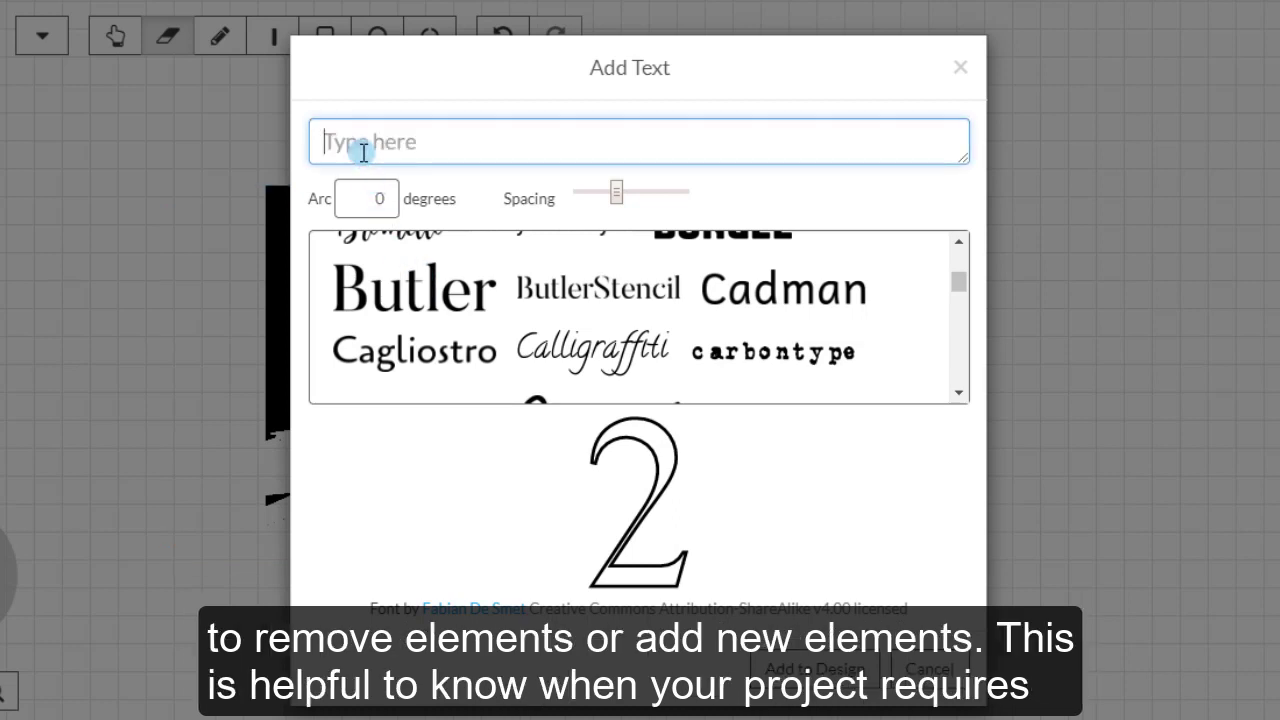
type("2")
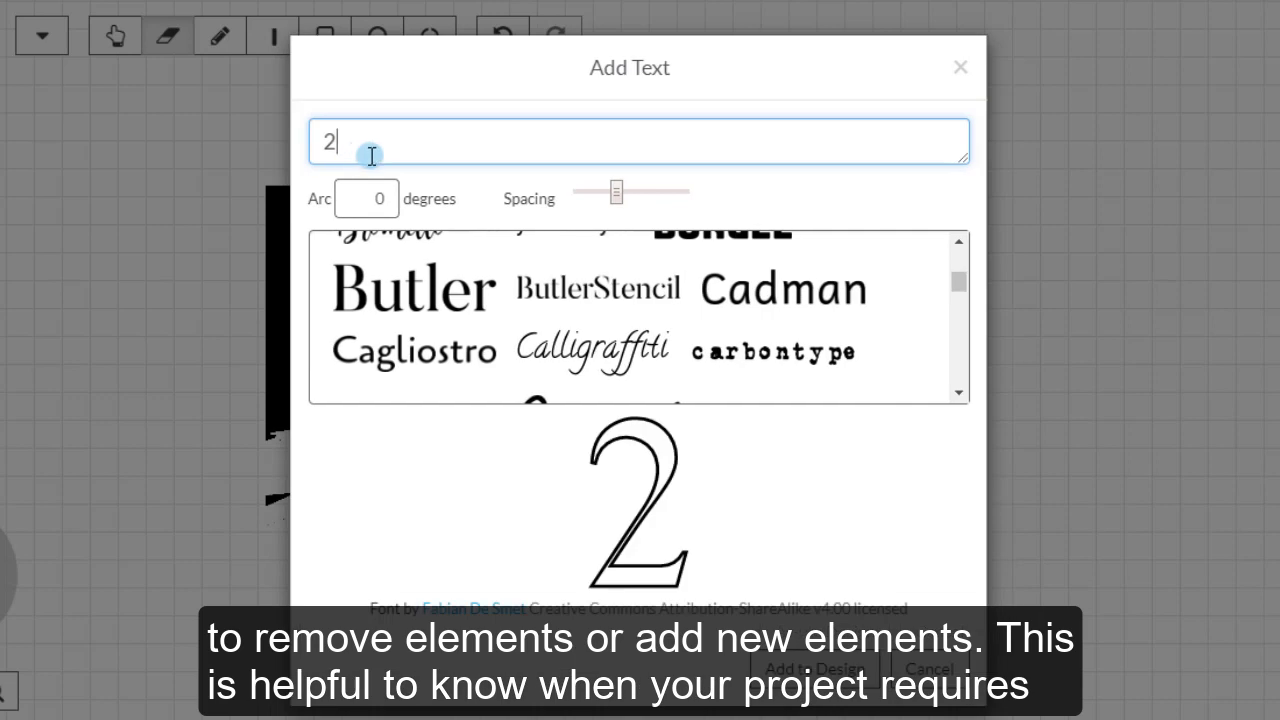
left_click(812, 668)
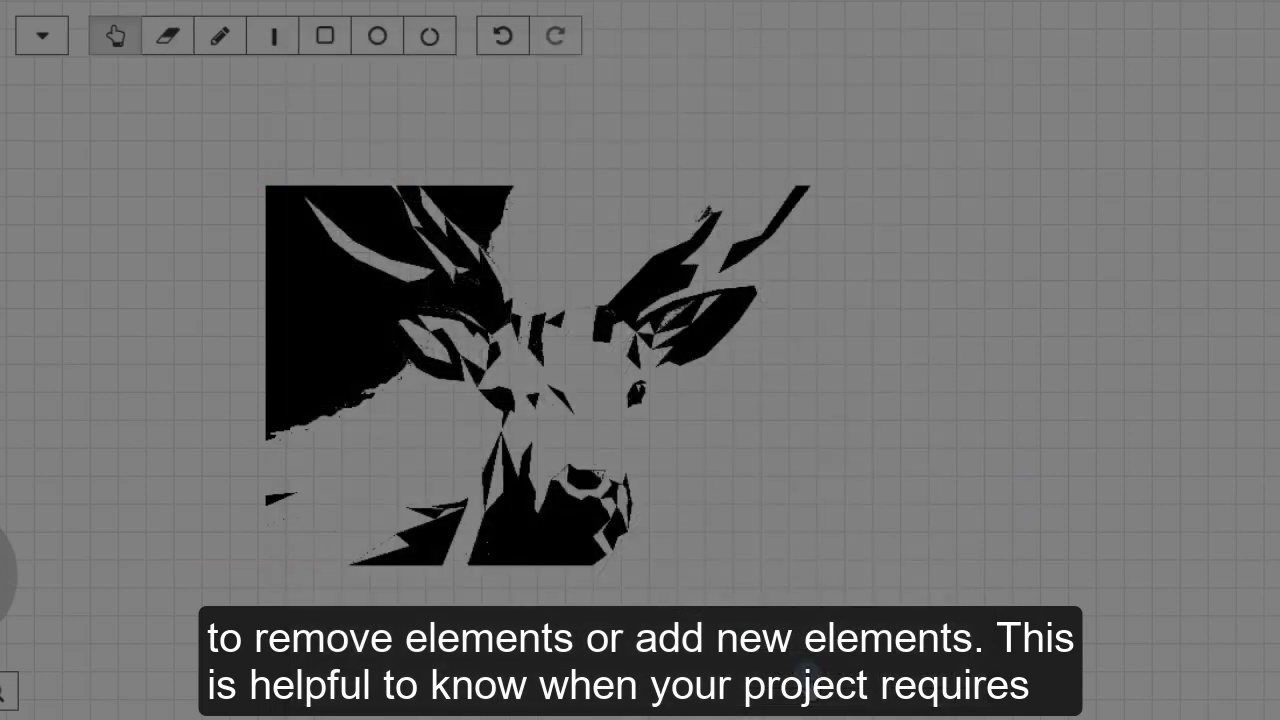
- Move the 2 right, set a mandala copy beside the original, and insert a faded mandala copy
left_click_drag(714, 251, 953, 270)
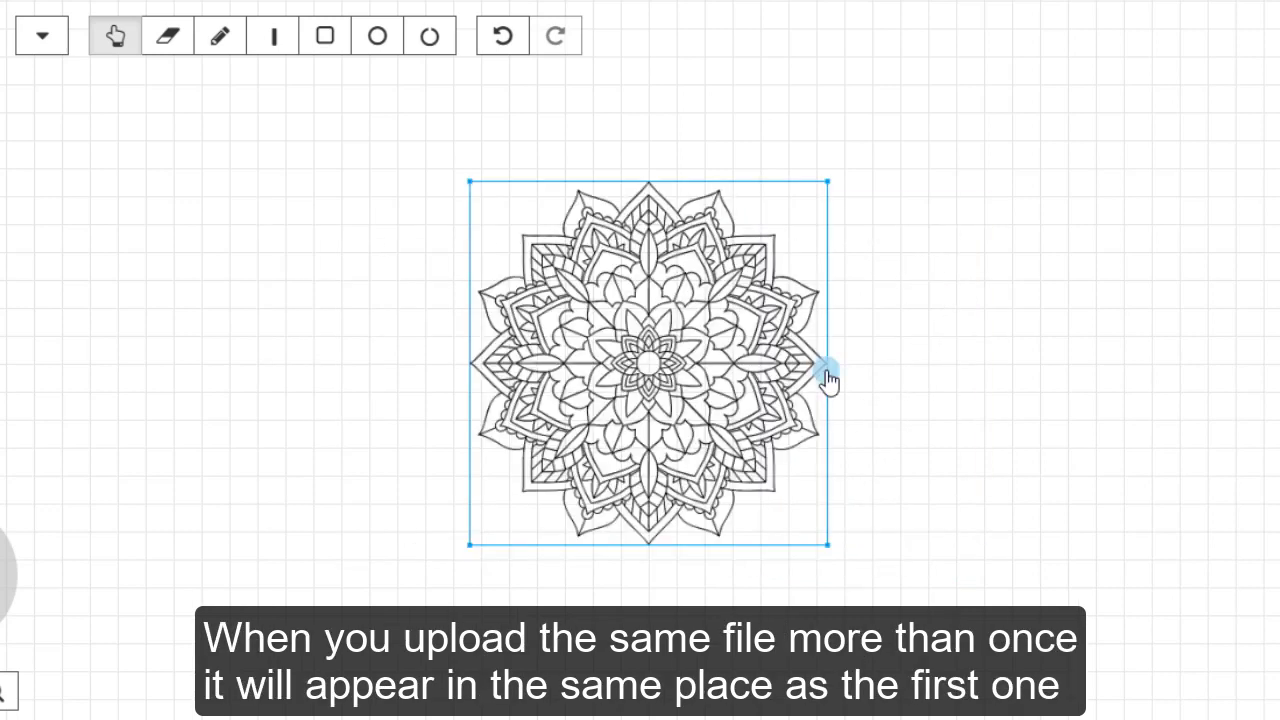
left_click_drag(613, 347, 257, 340)
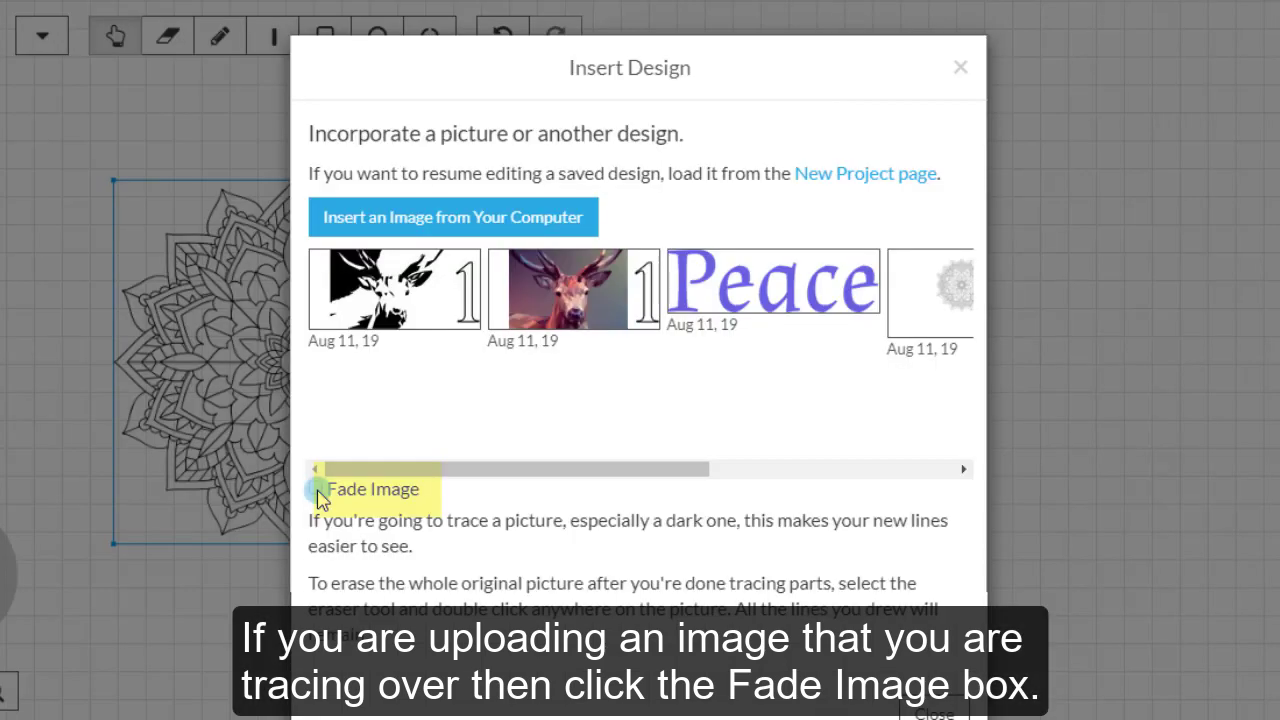
left_click(316, 489)
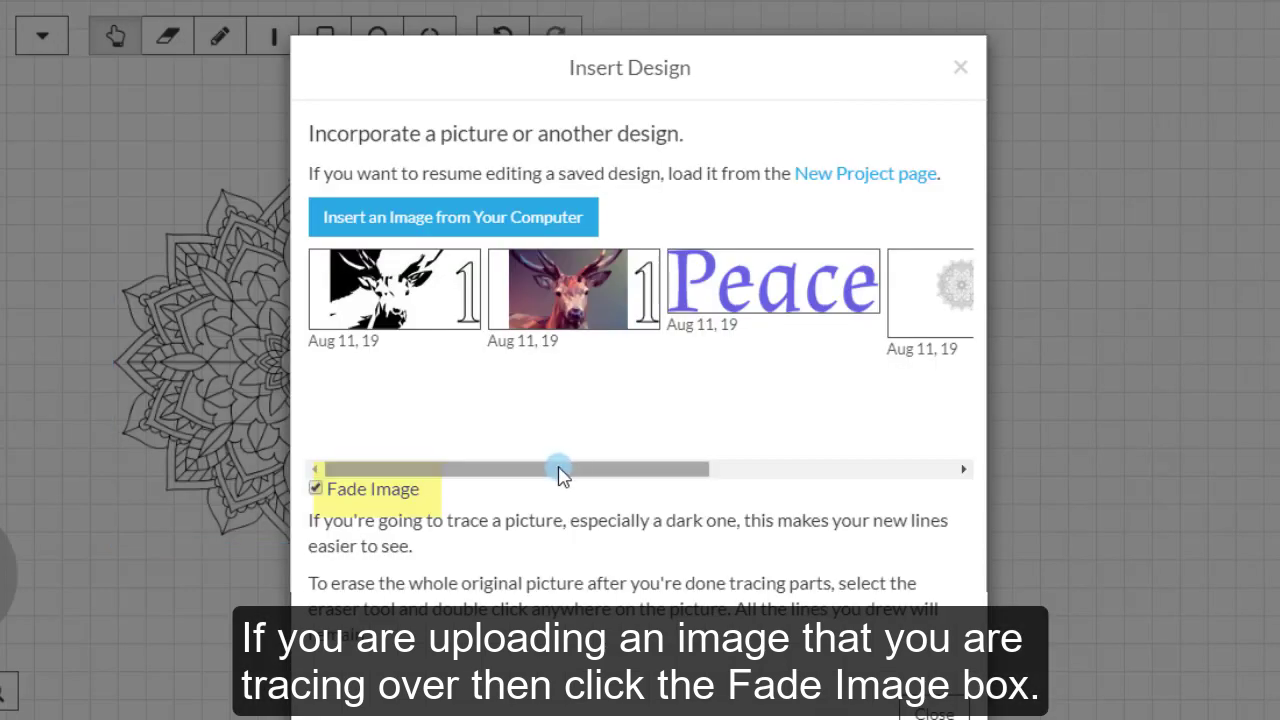
left_click_drag(672, 470, 917, 489)
left_click(220, 36)
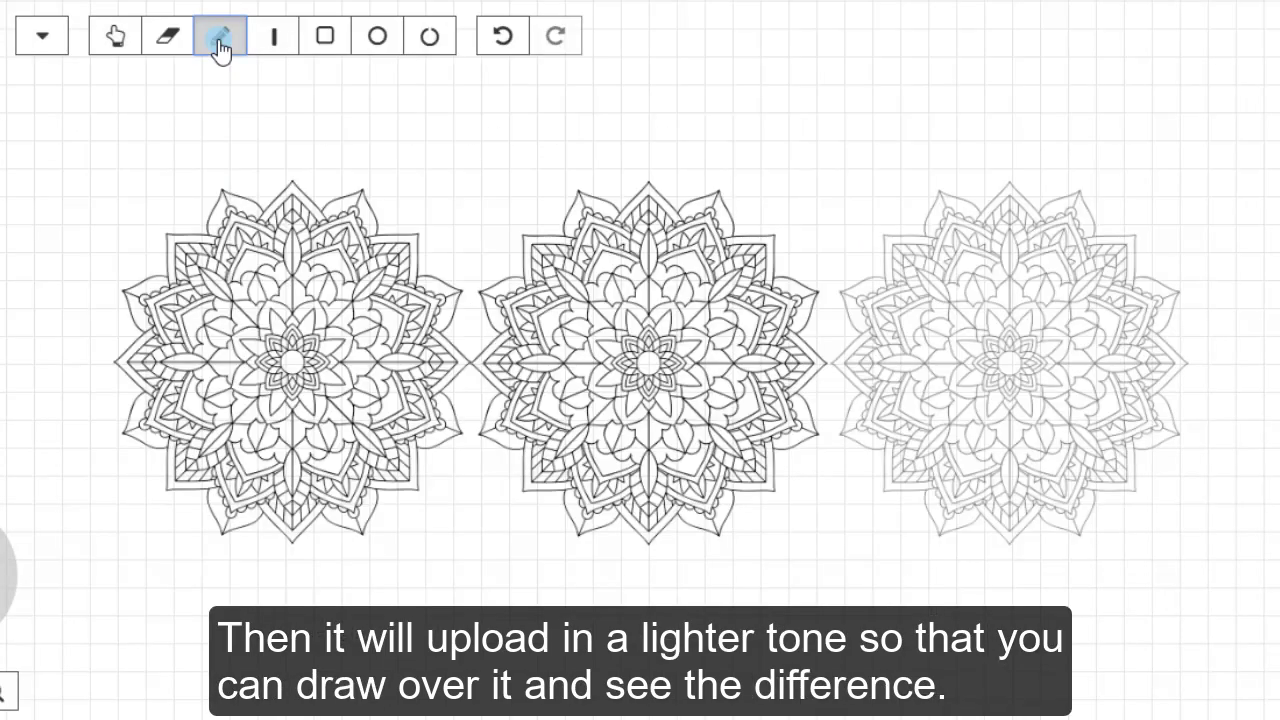
- Draw a test line on the faded copy, erase both, then shift the third mandala right
left_click(1008, 243)
left_click_drag(1009, 243, 1016, 360)
left_click(112, 36)
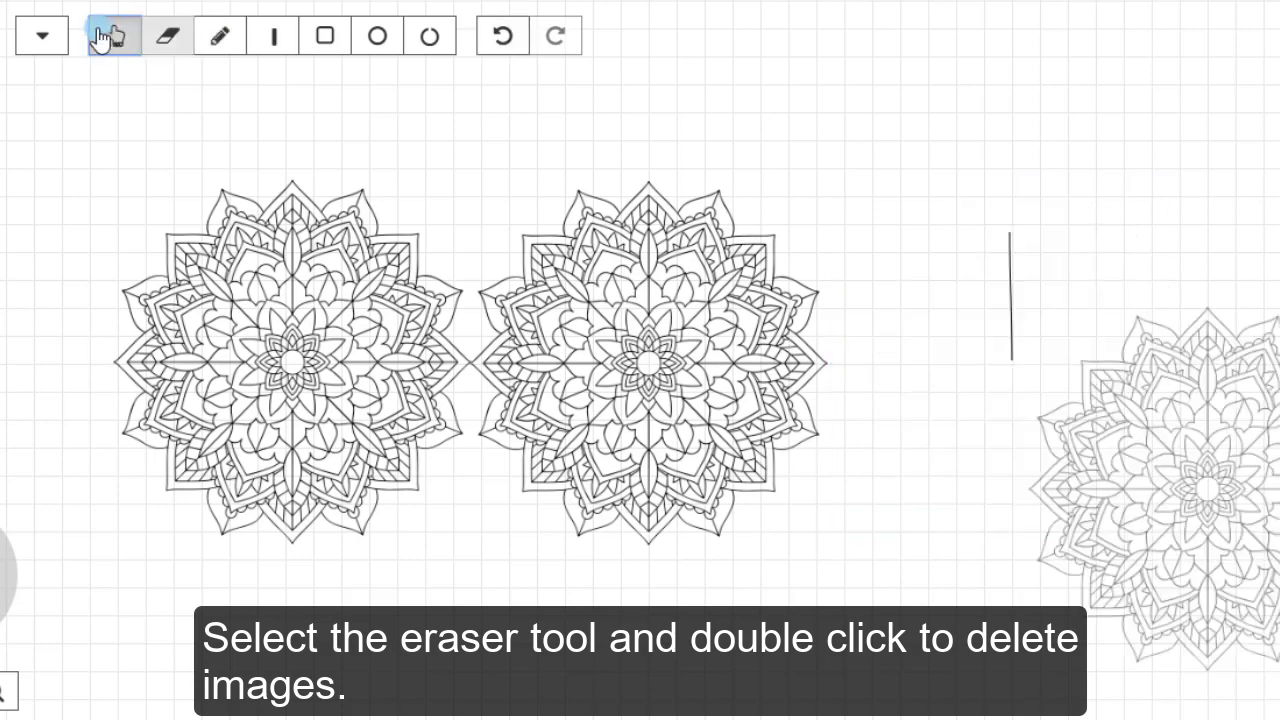
left_click(166, 35)
double_click(1255, 464)
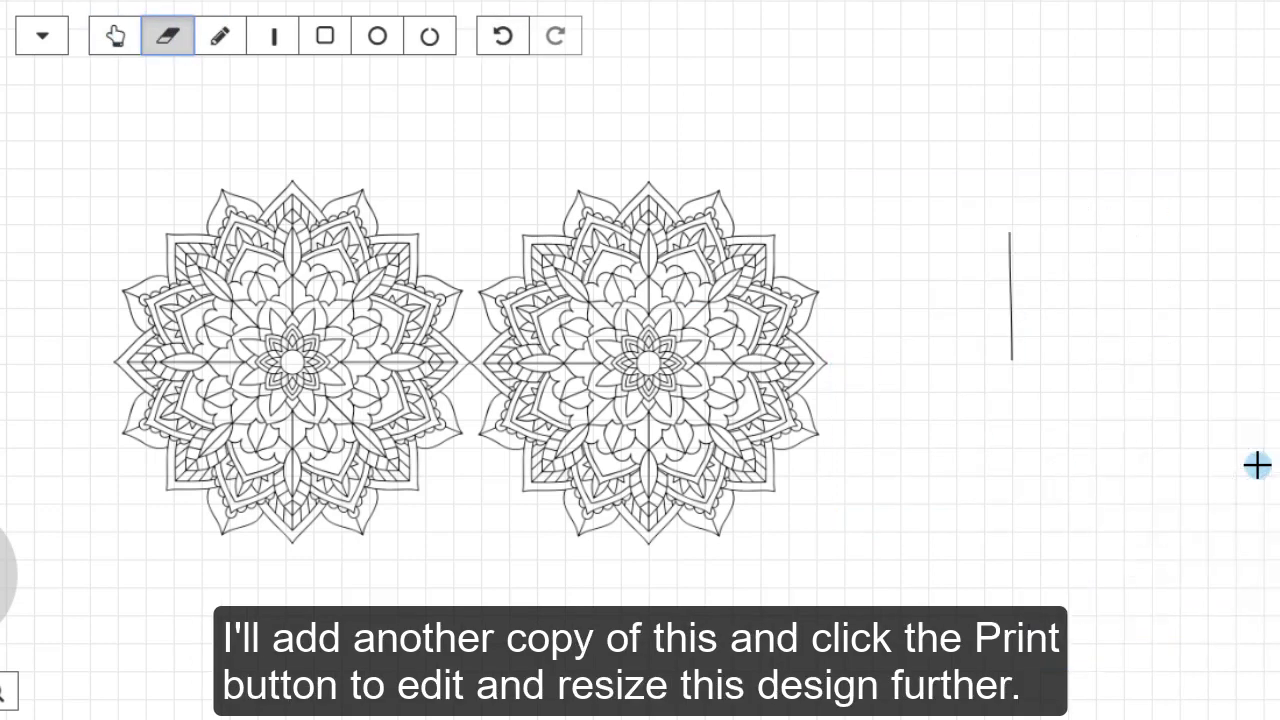
left_click(1010, 291)
left_click(1011, 292)
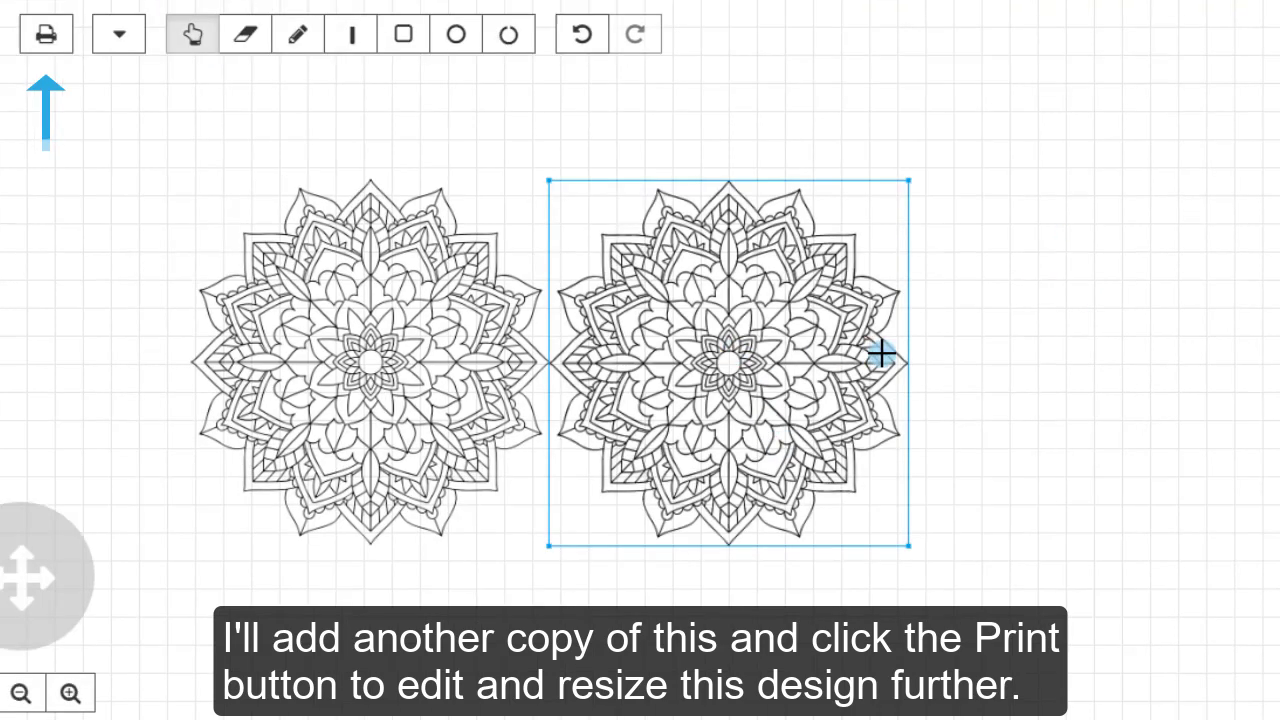
left_click_drag(883, 351, 1094, 351)
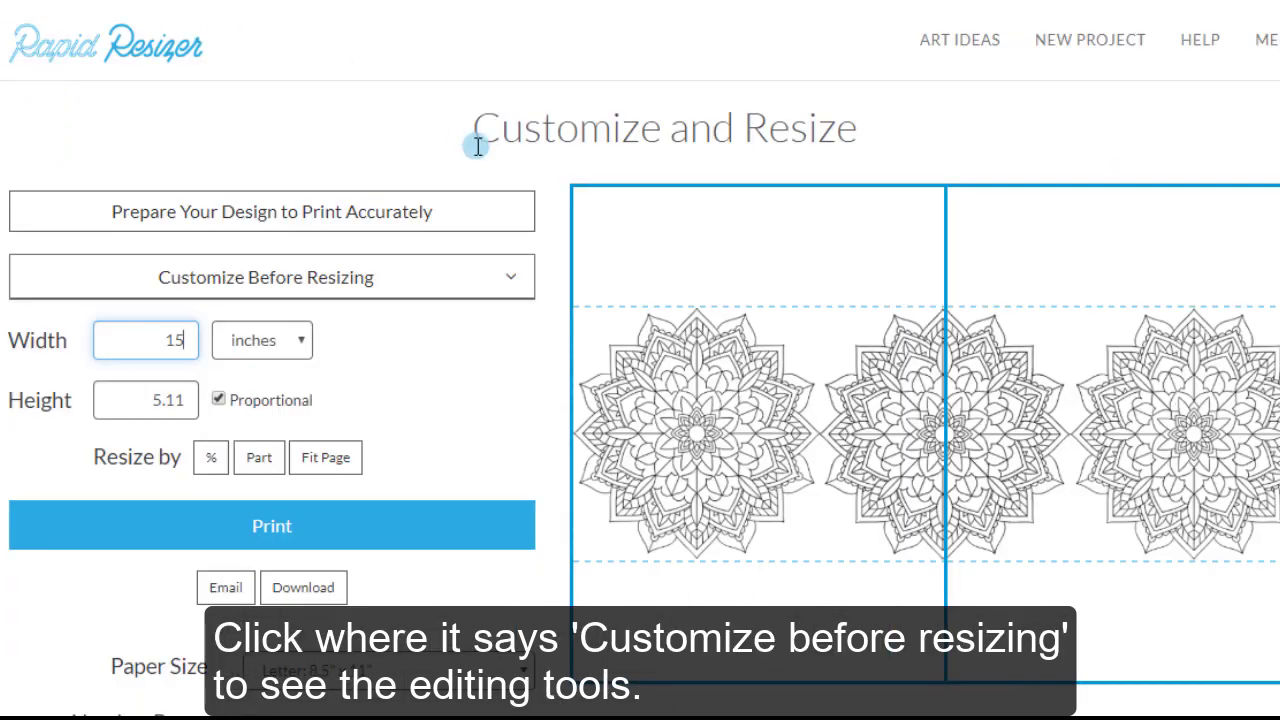
left_click(520, 284)
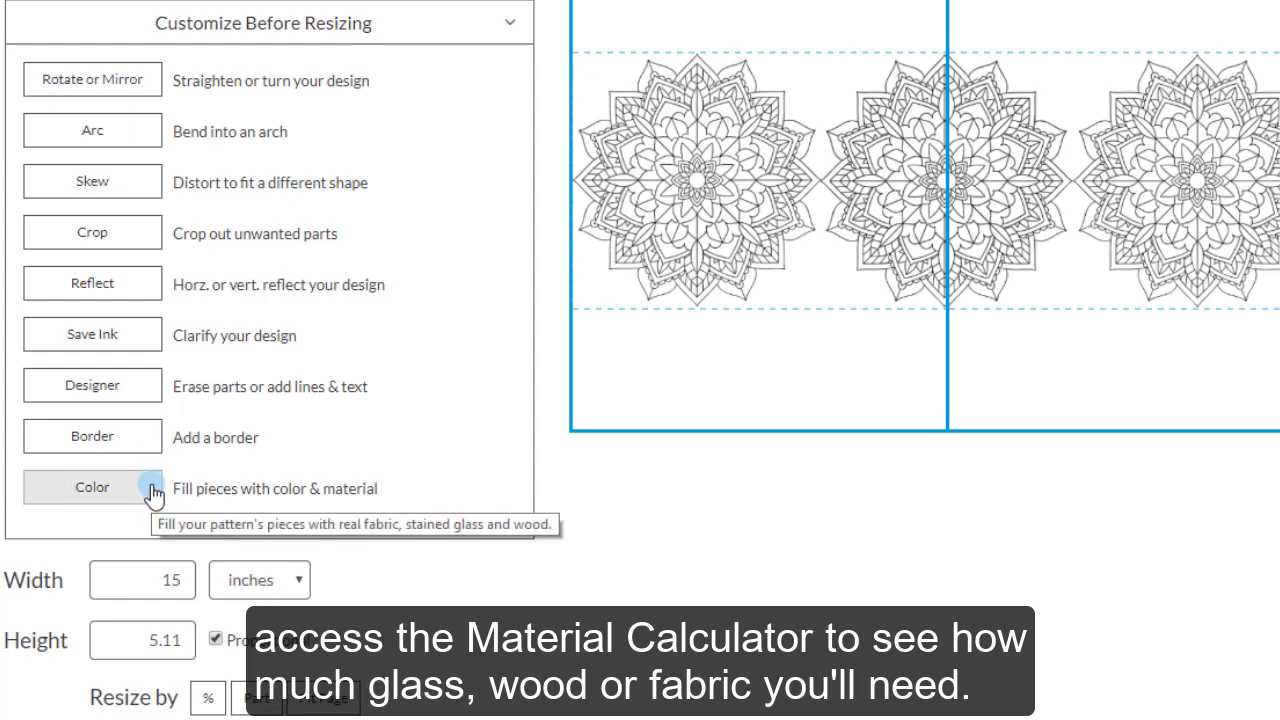
left_click(467, 24)
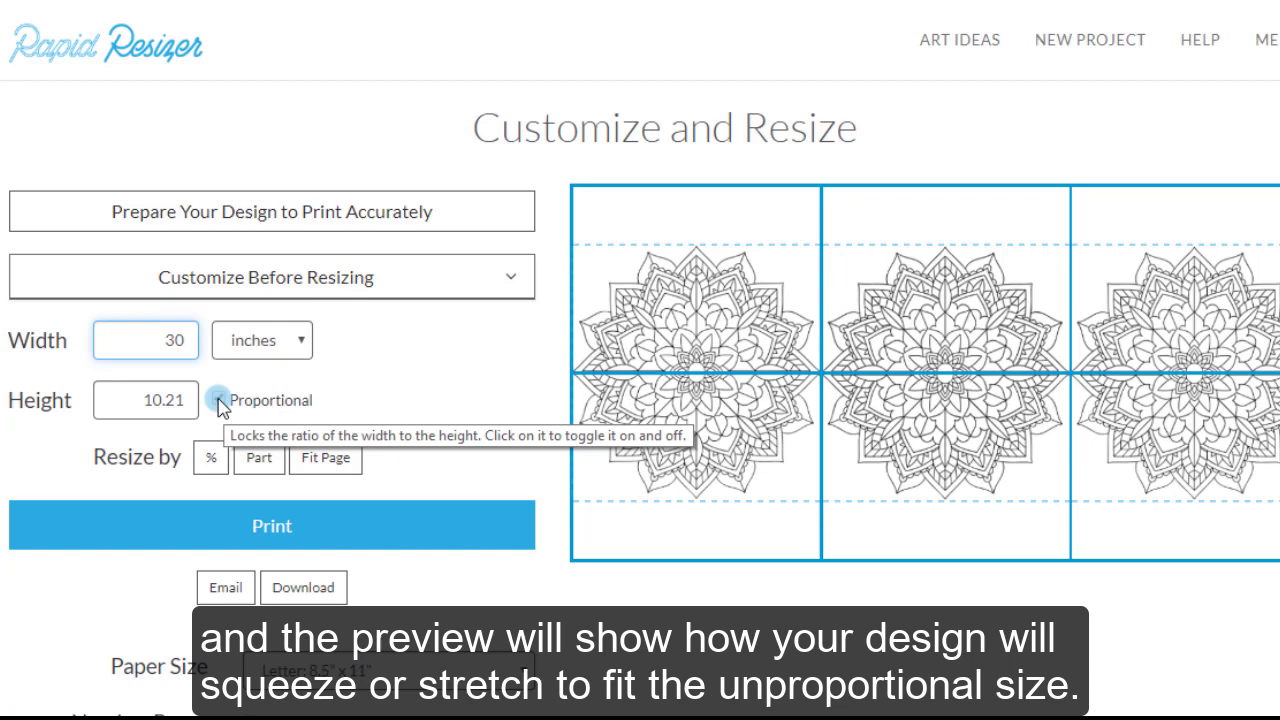
left_click(219, 400)
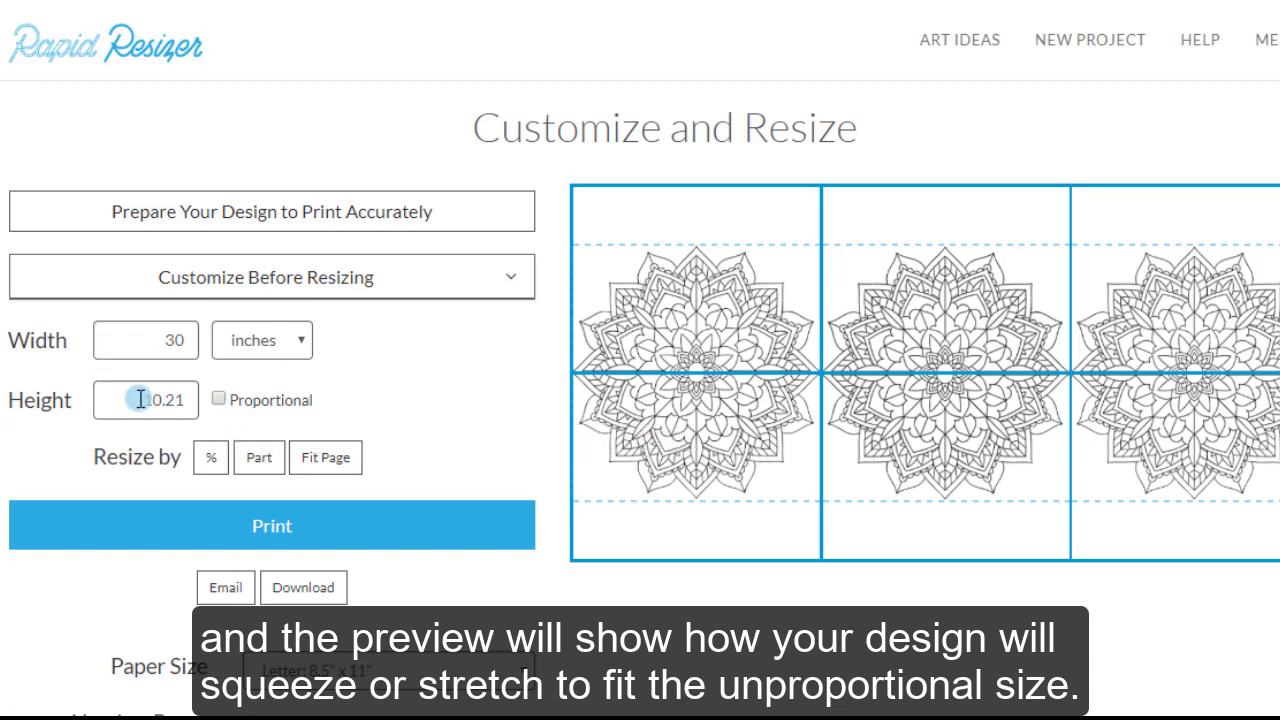
left_click_drag(135, 400, 198, 400)
key("BackSpace")
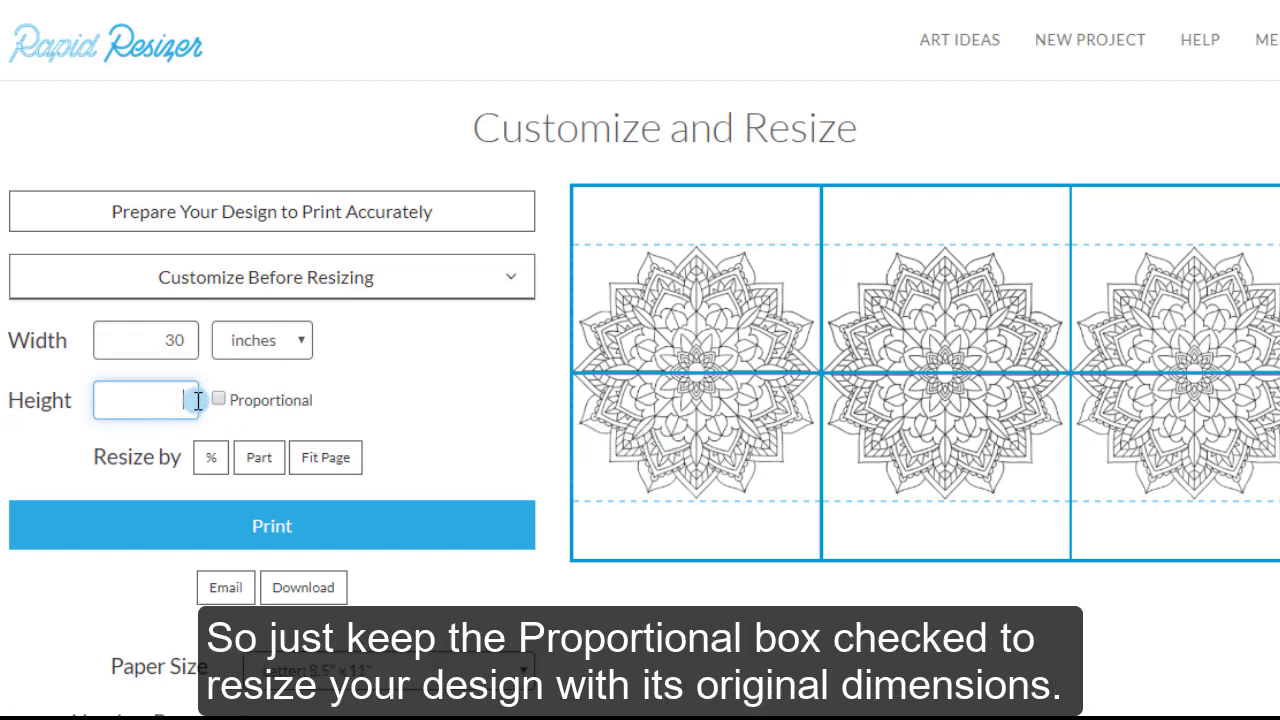
type("20")
left_click(218, 399)
double_click(167, 340)
key("BackSpace")
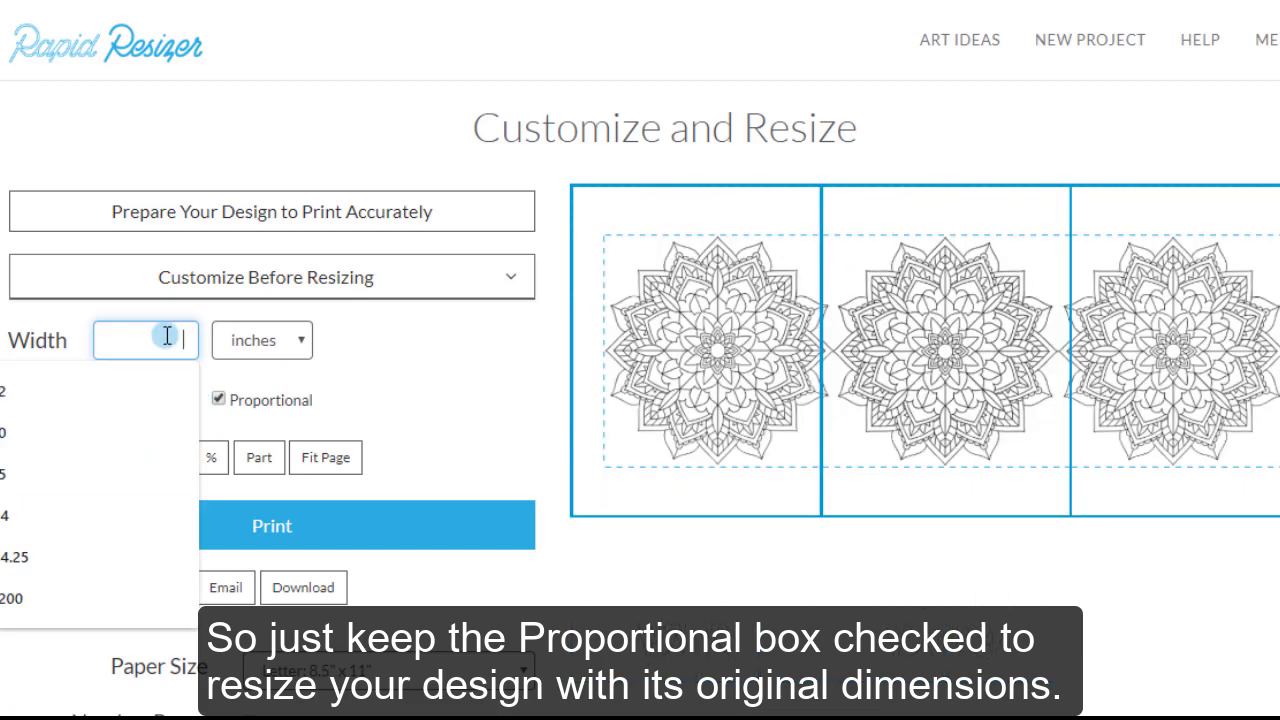
type("20")
left_click(218, 399)
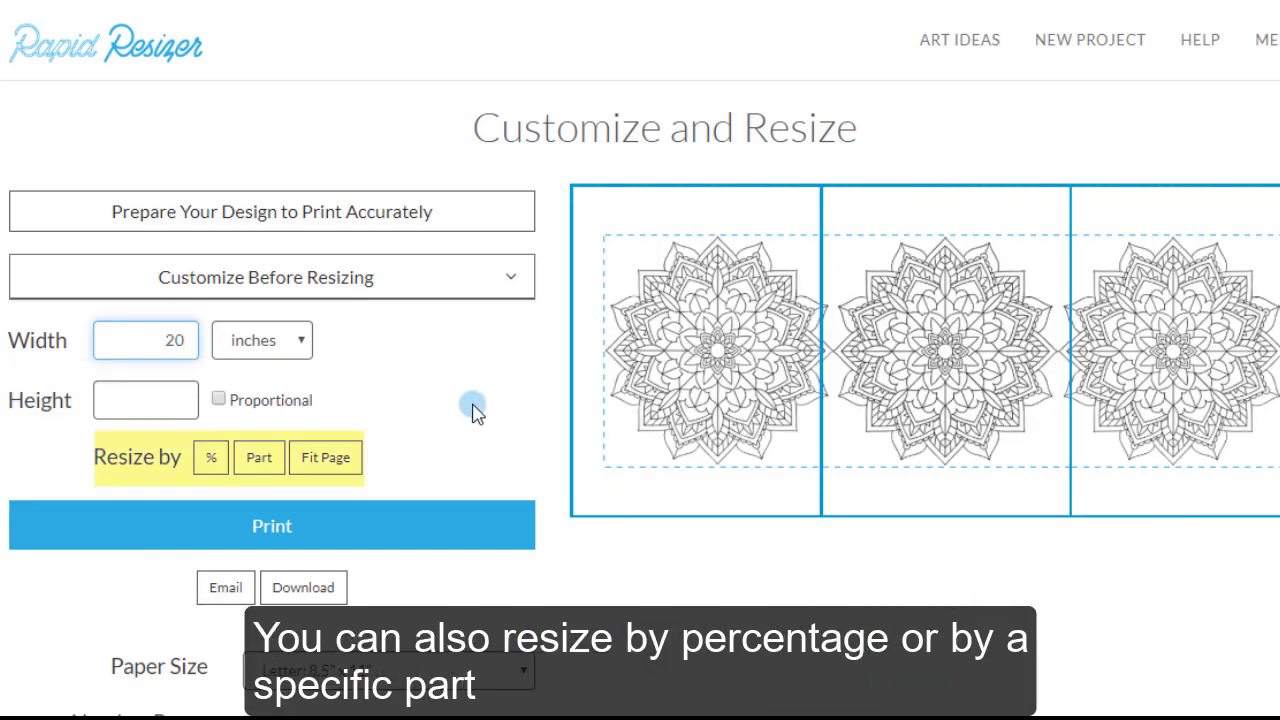
left_click(217, 398)
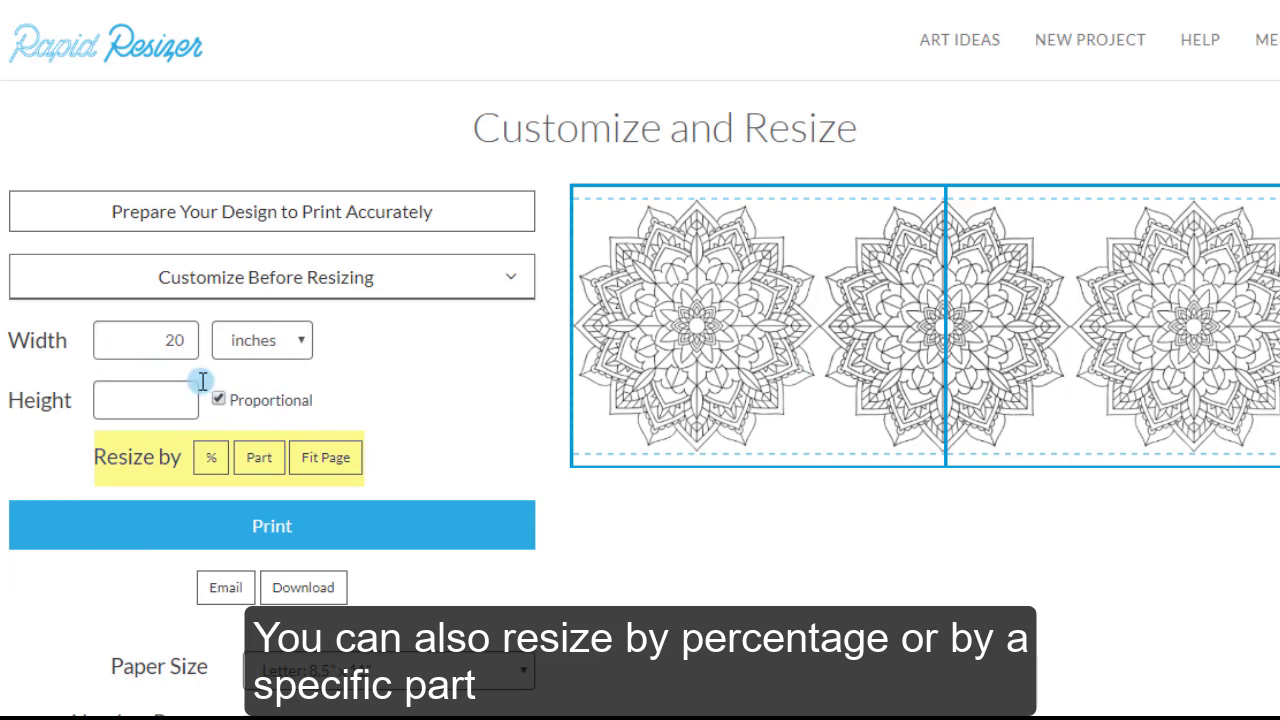
left_click(170, 342)
type("15")
scroll(230, 300, "down", 3)
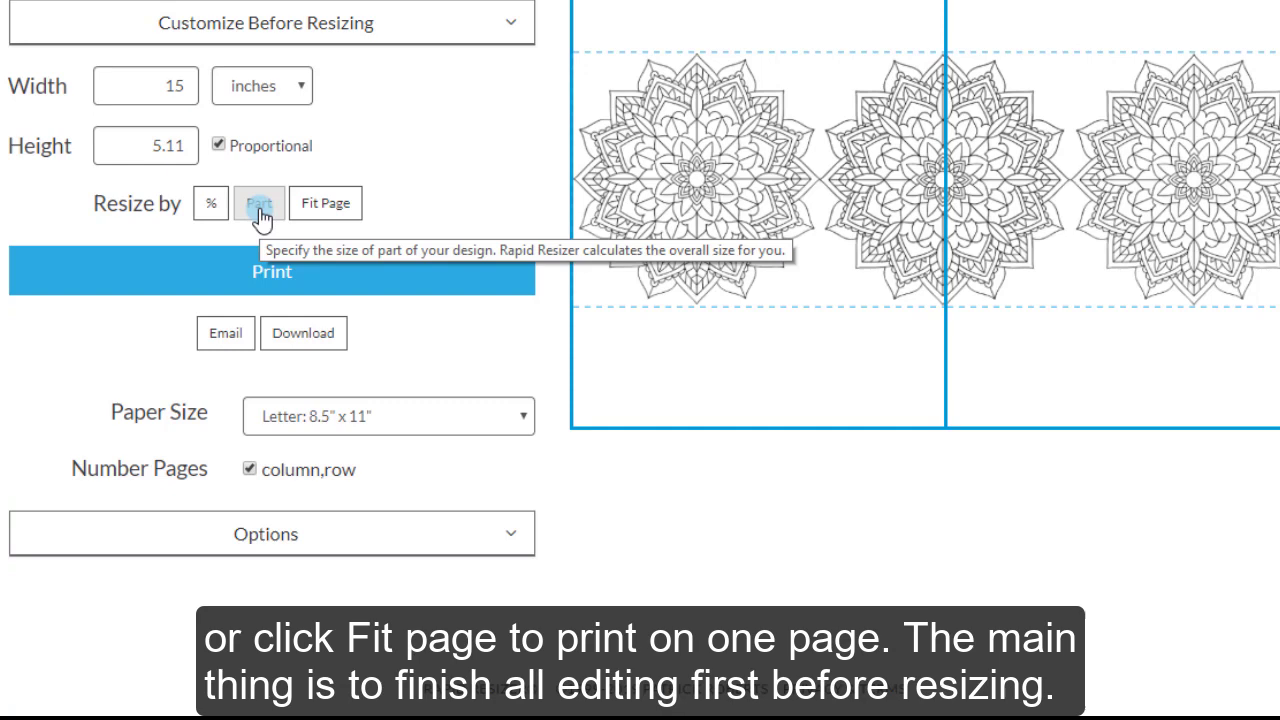
- Turn on Fit Page and keep the paper size at Letter 8.5" x 11"
left_click(314, 222)
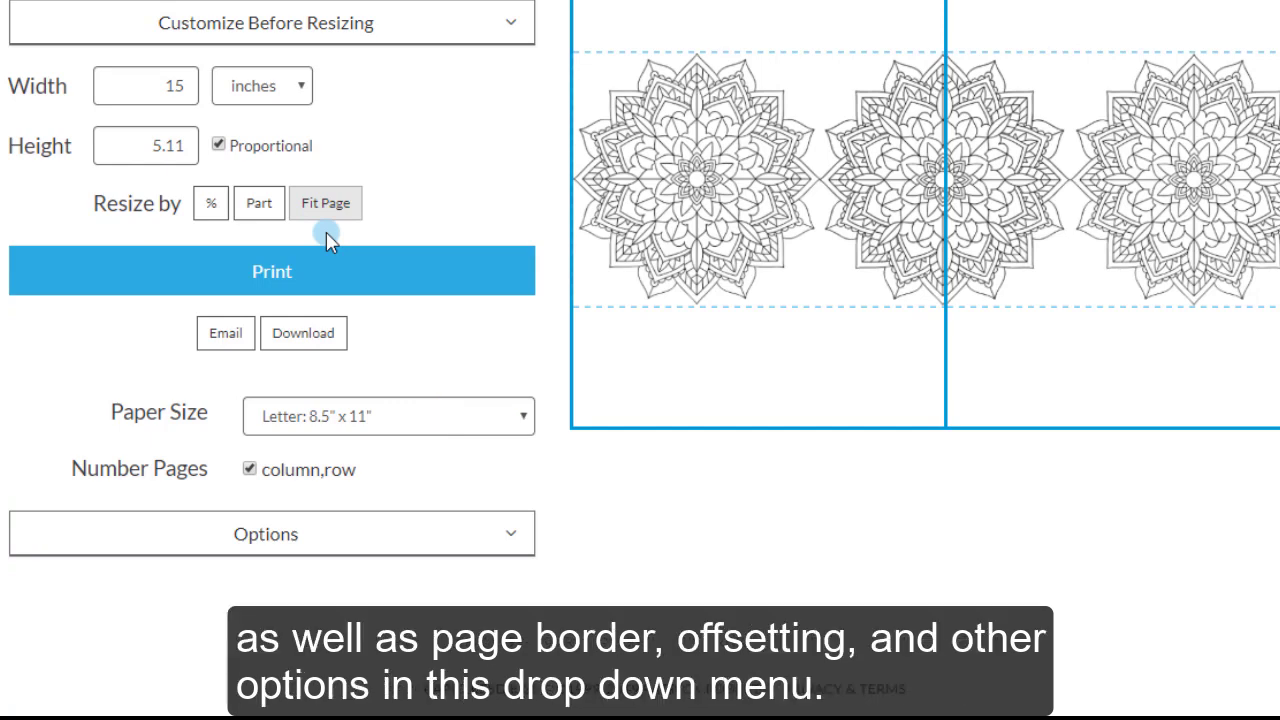
left_click(523, 416)
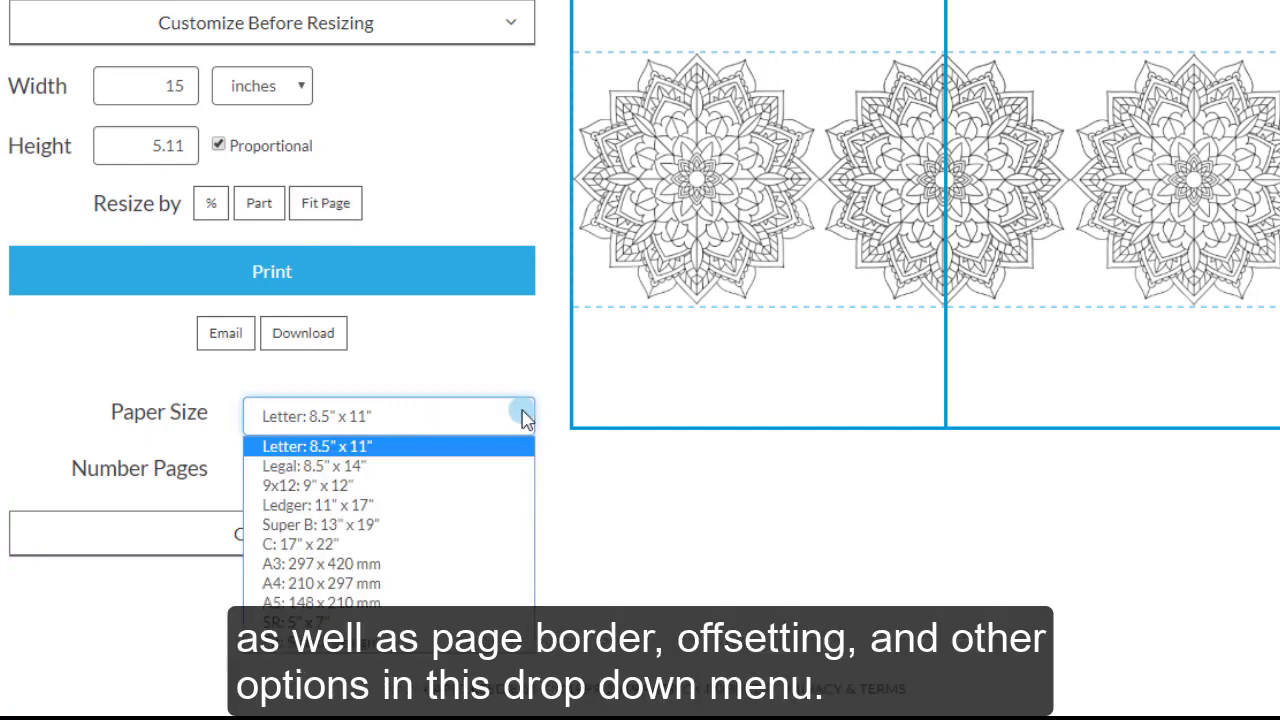
left_click(523, 416)
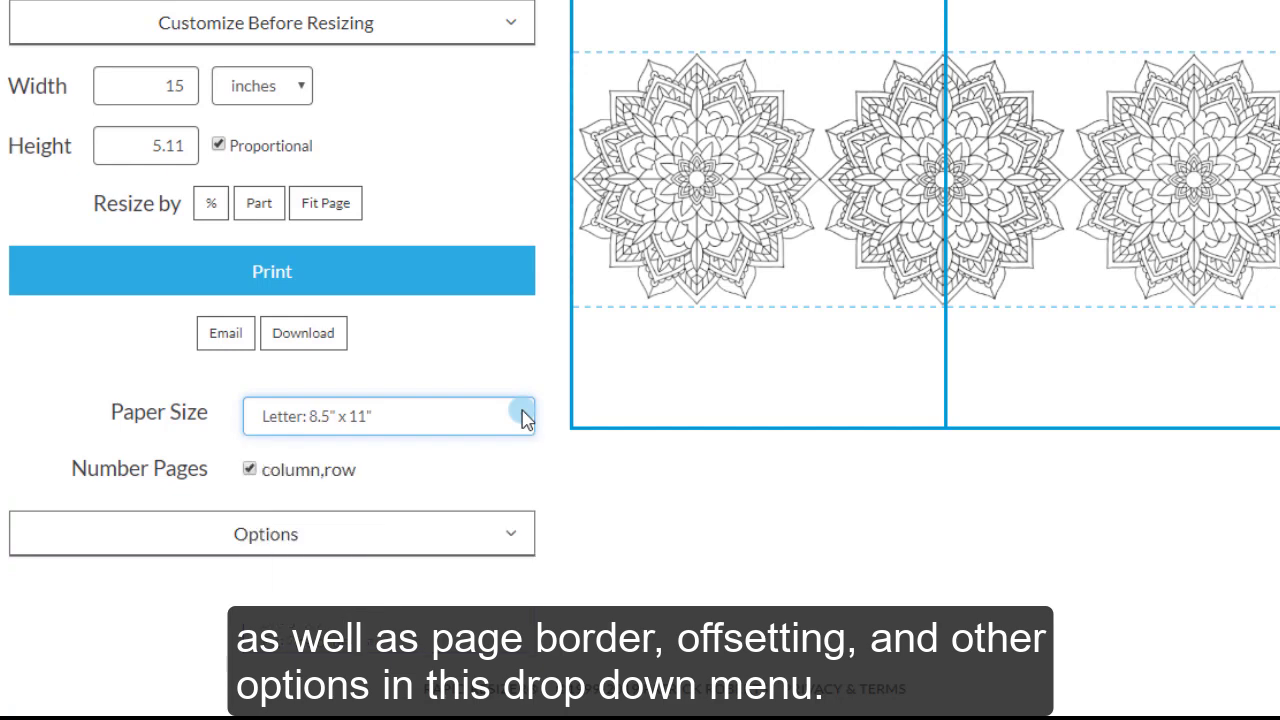
- Expand the page Options and bring up the Download Your Design choices
left_click(517, 538)
scroll(640, 360, "down", 3)
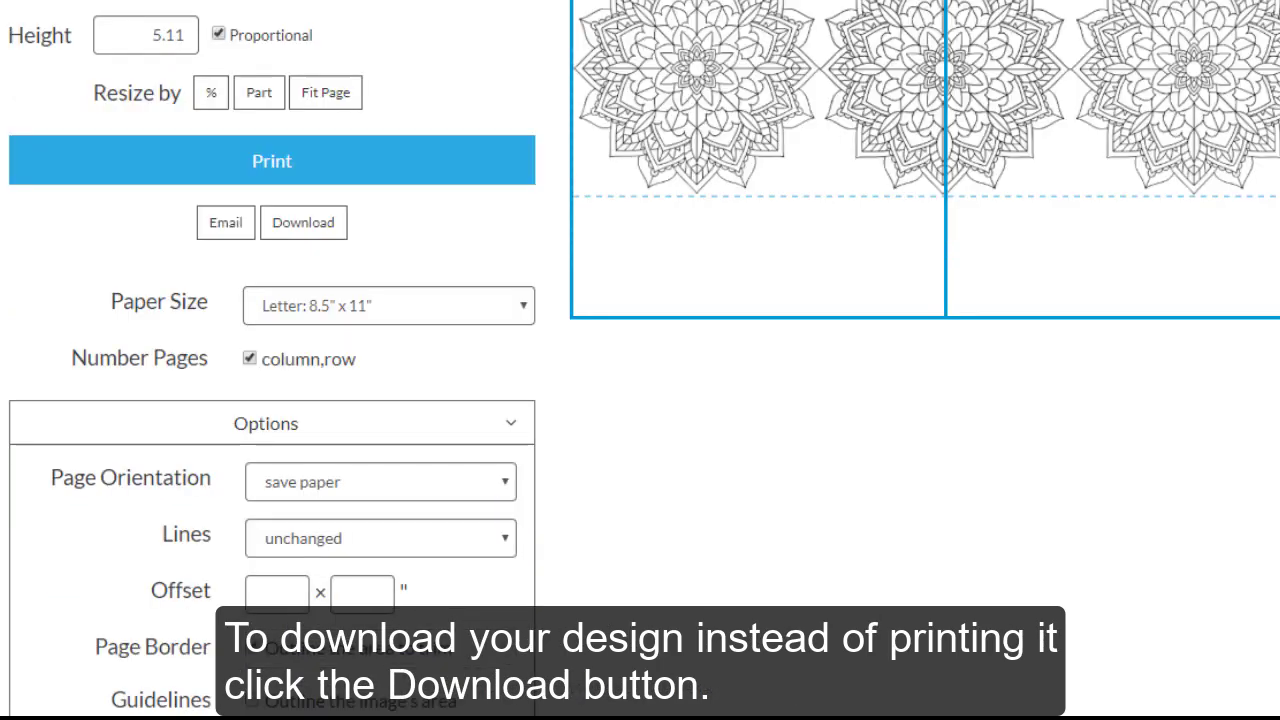
scroll(640, 360, "up", 5)
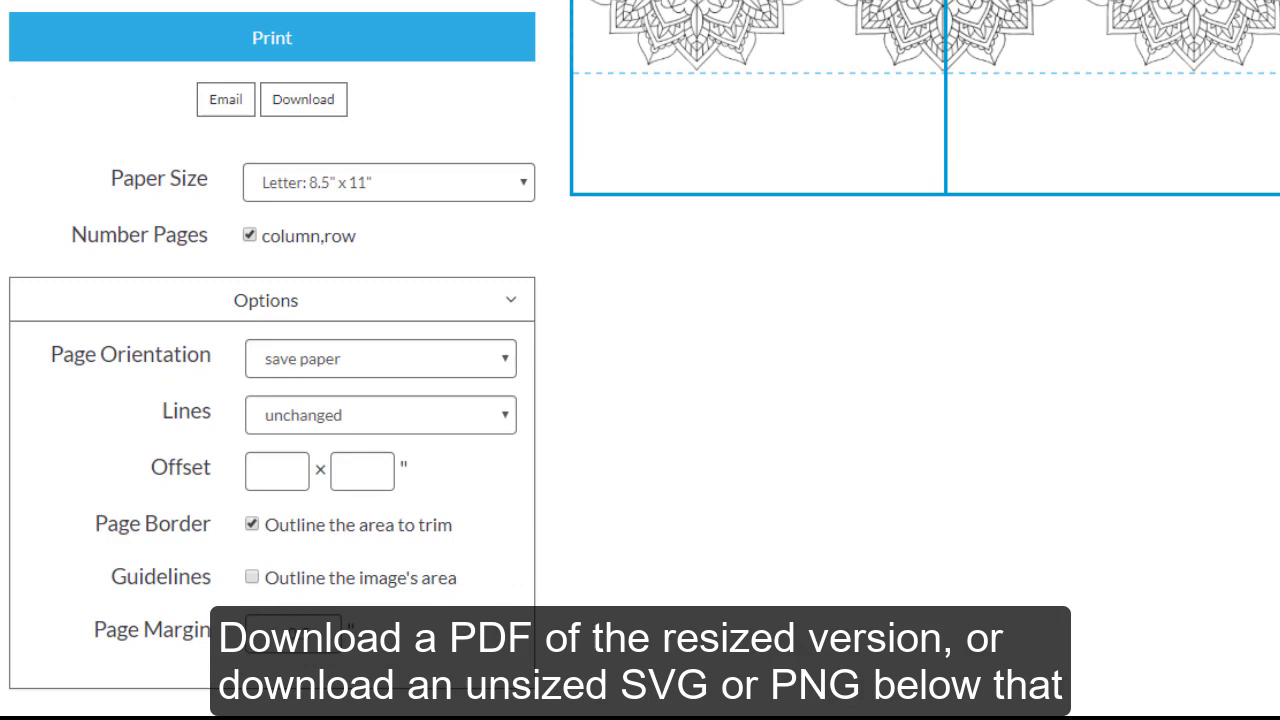
left_click(301, 310)
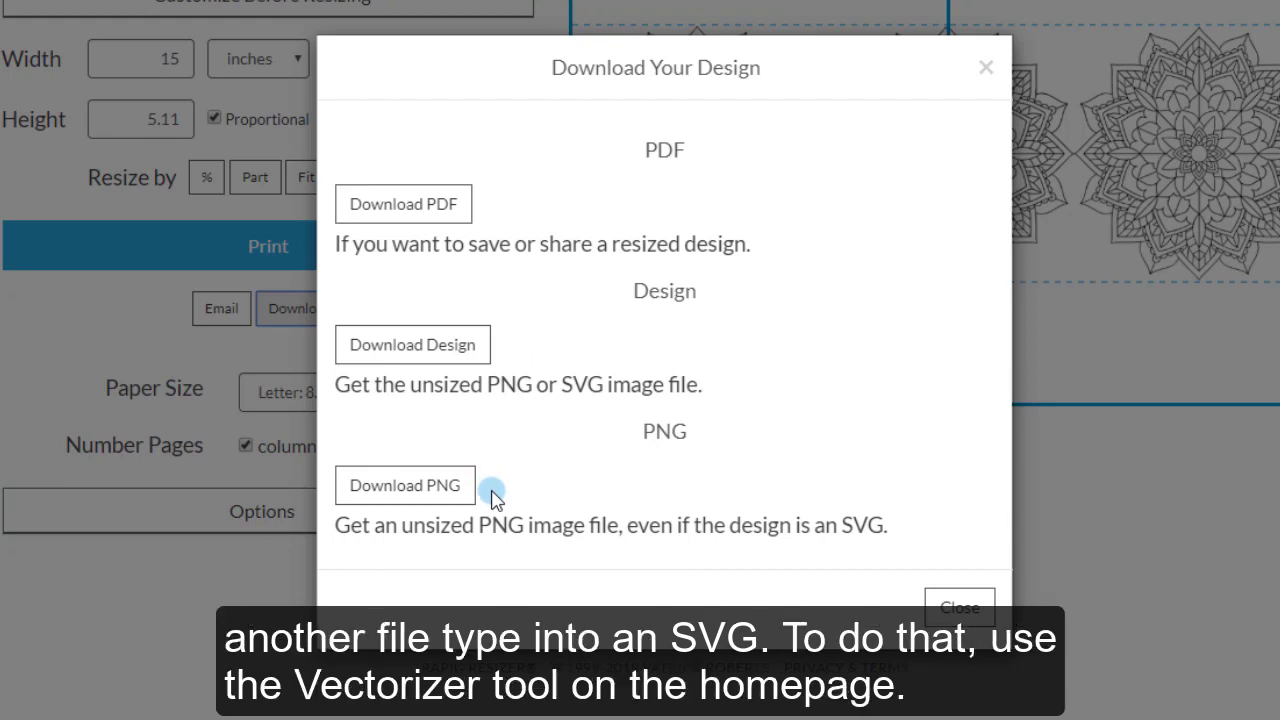
- Close the download choices, download the resized mandala as a PDF, and start printing it
left_click(953, 610)
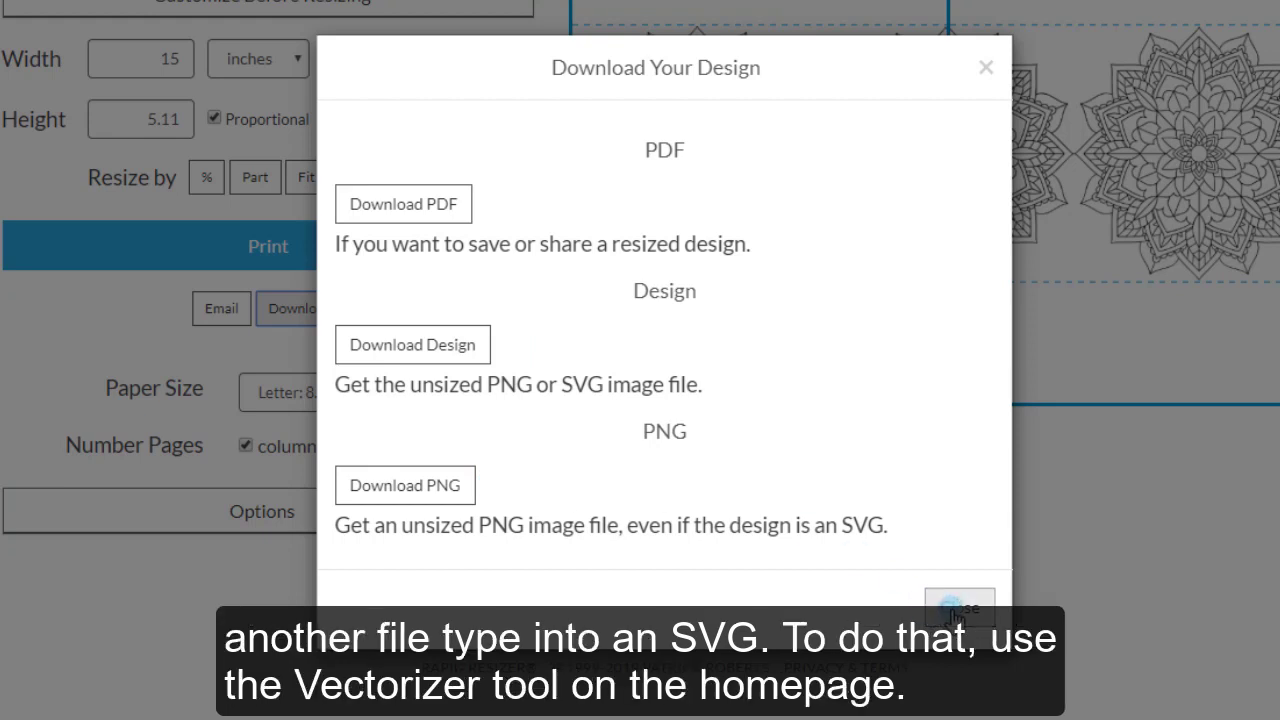
left_click(415, 210)
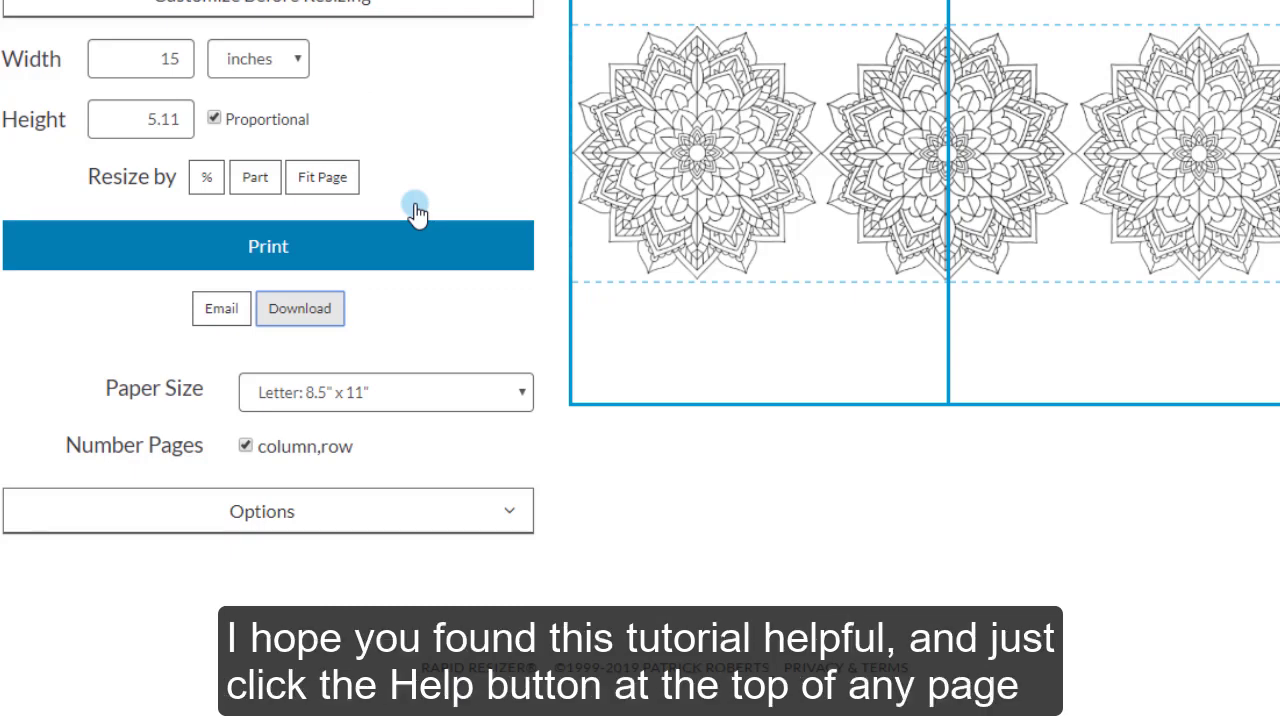
left_click(401, 243)
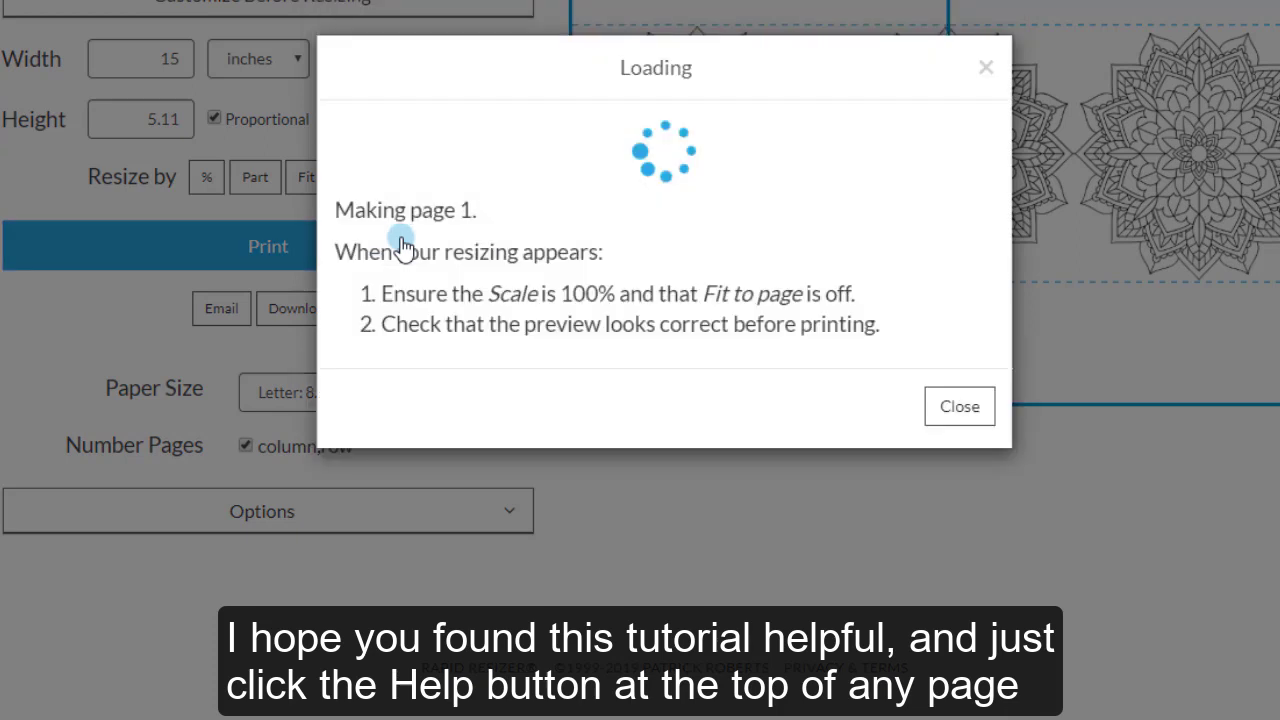